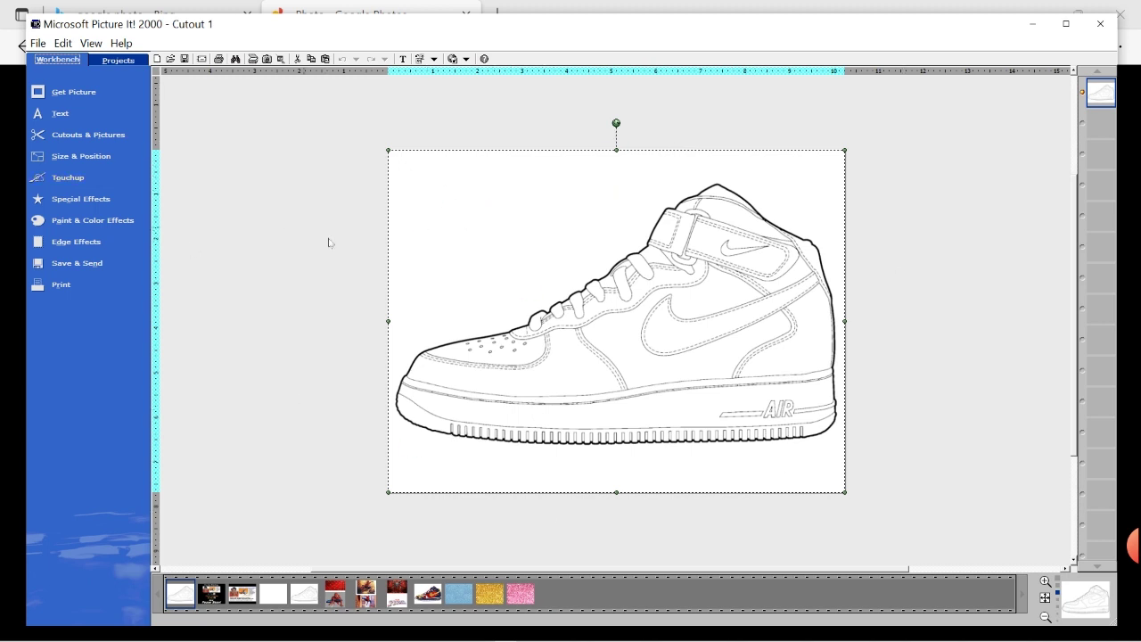
Cut out the large side swoosh by color selection, keep the cutout in the current picture, and deselect it
click(91, 134)
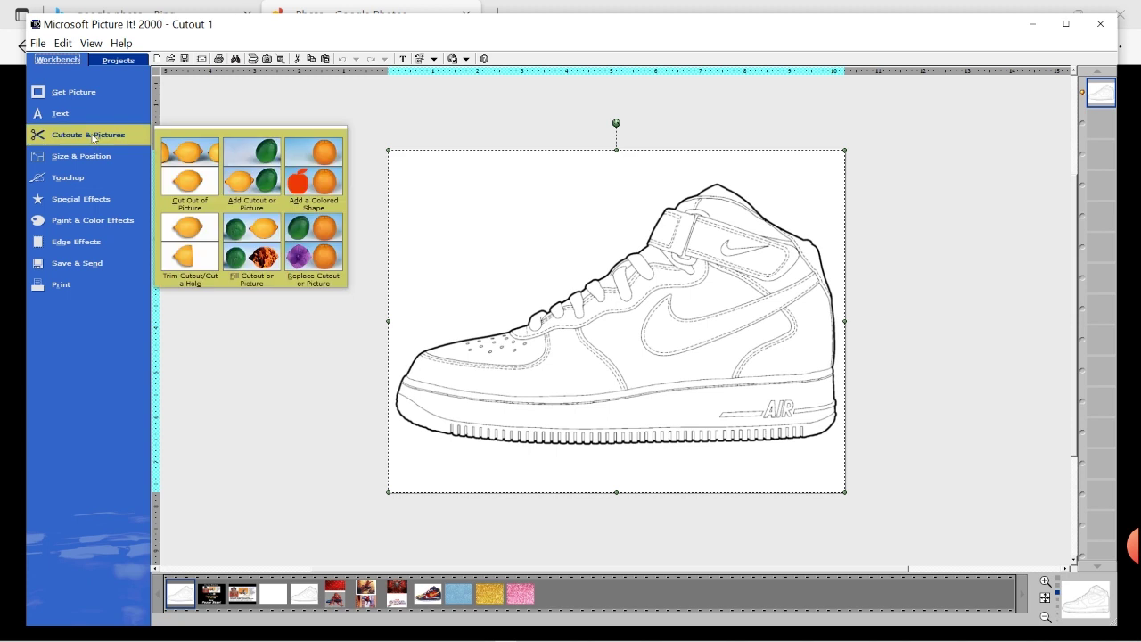
click(190, 169)
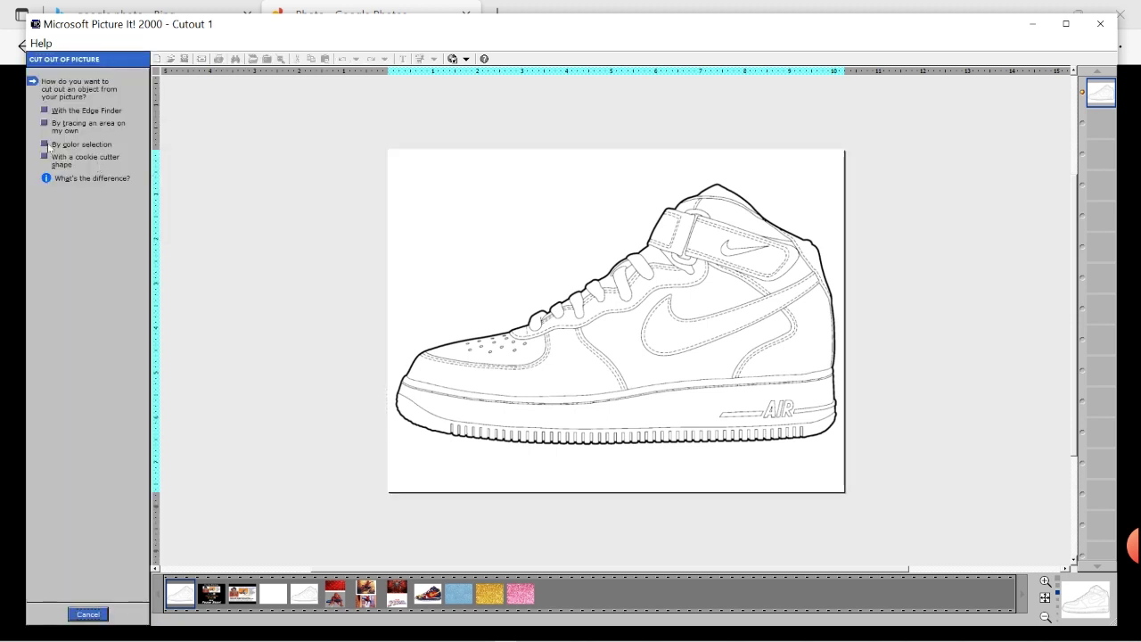
click(50, 146)
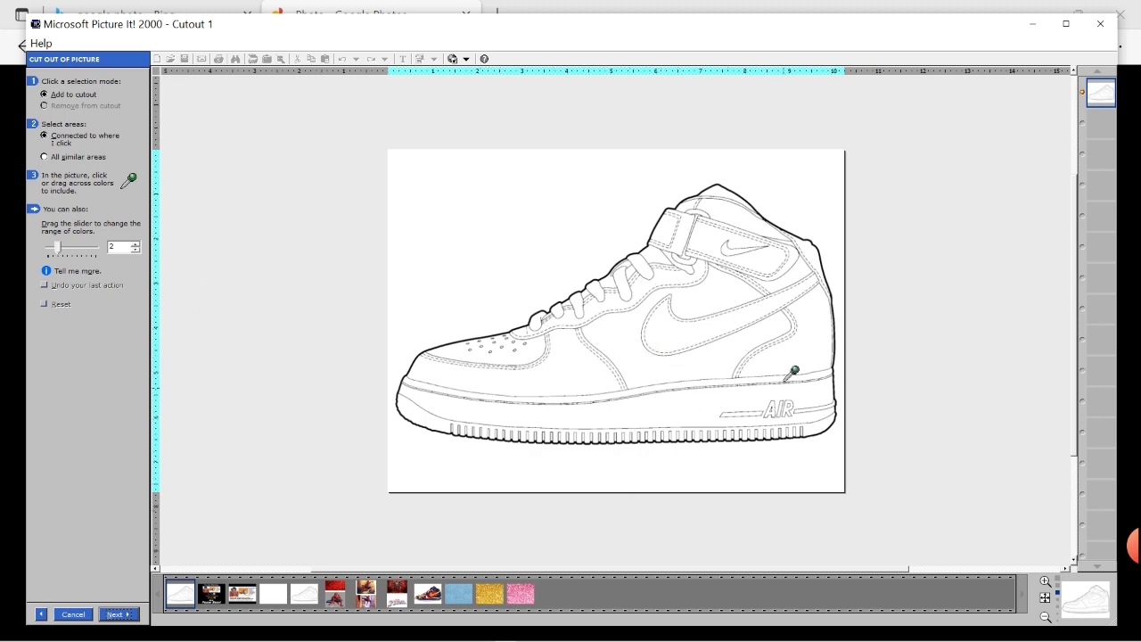
click(659, 333)
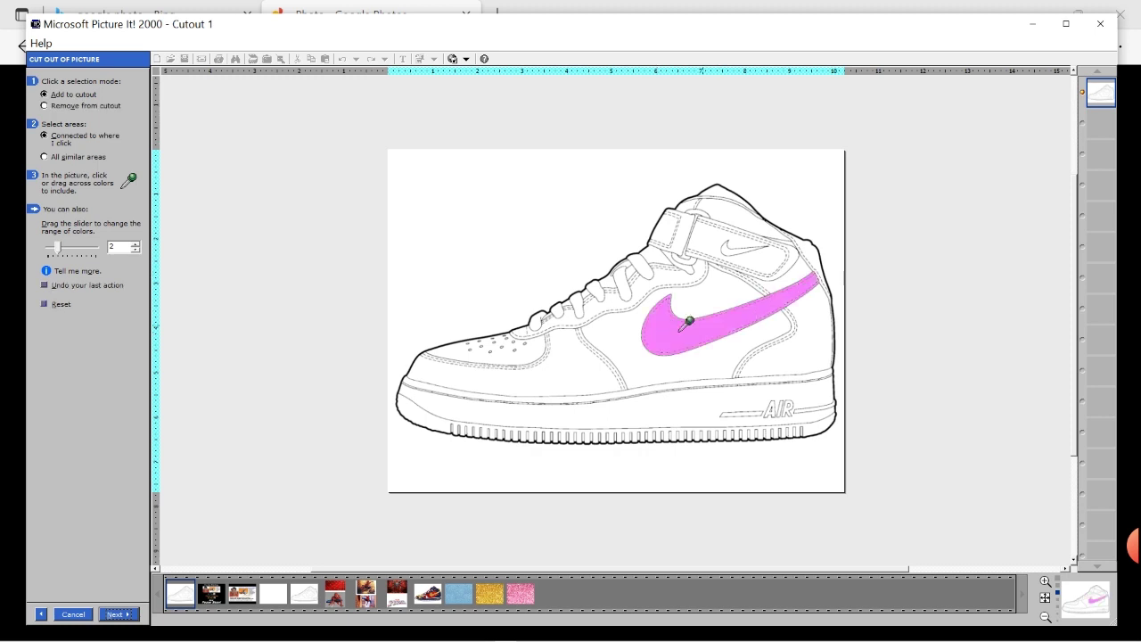
click(117, 614)
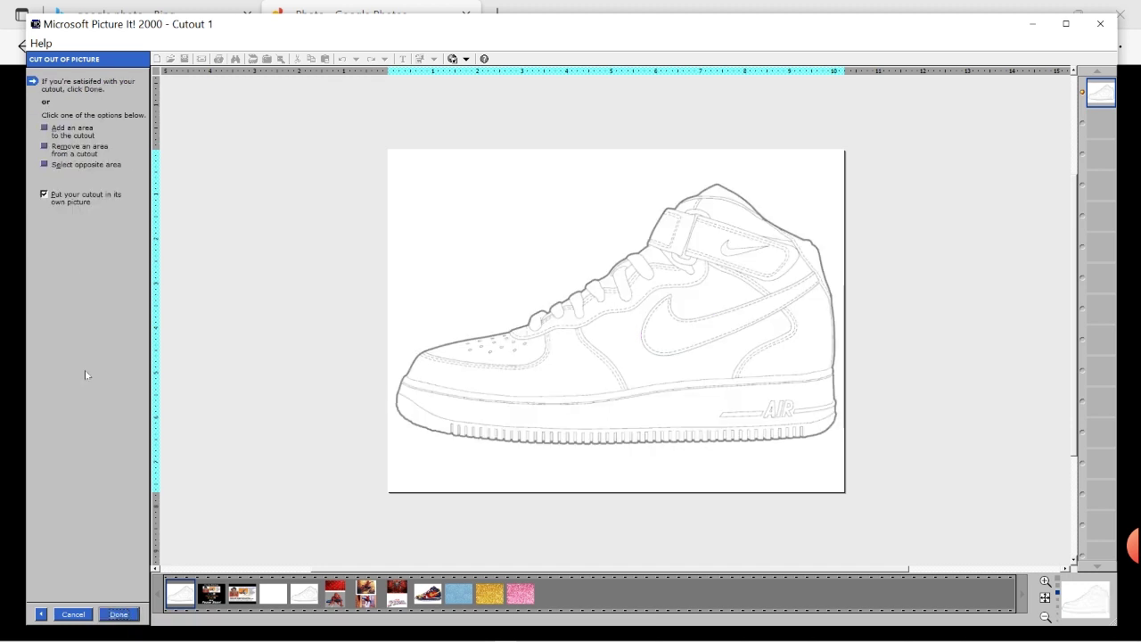
click(44, 196)
click(47, 198)
click(119, 614)
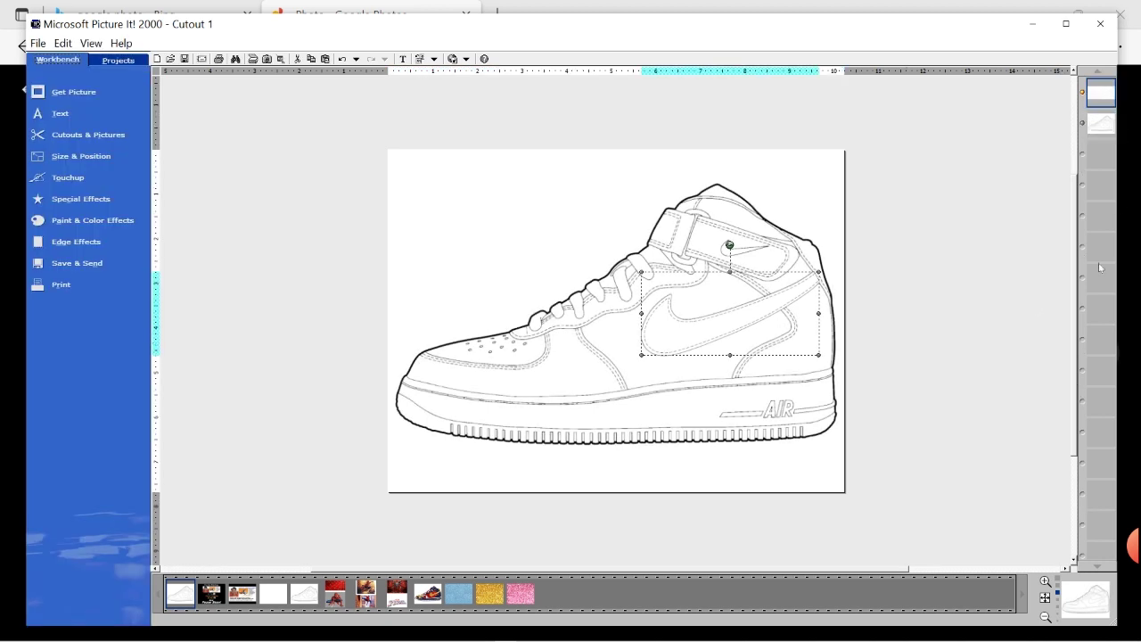
click(1099, 126)
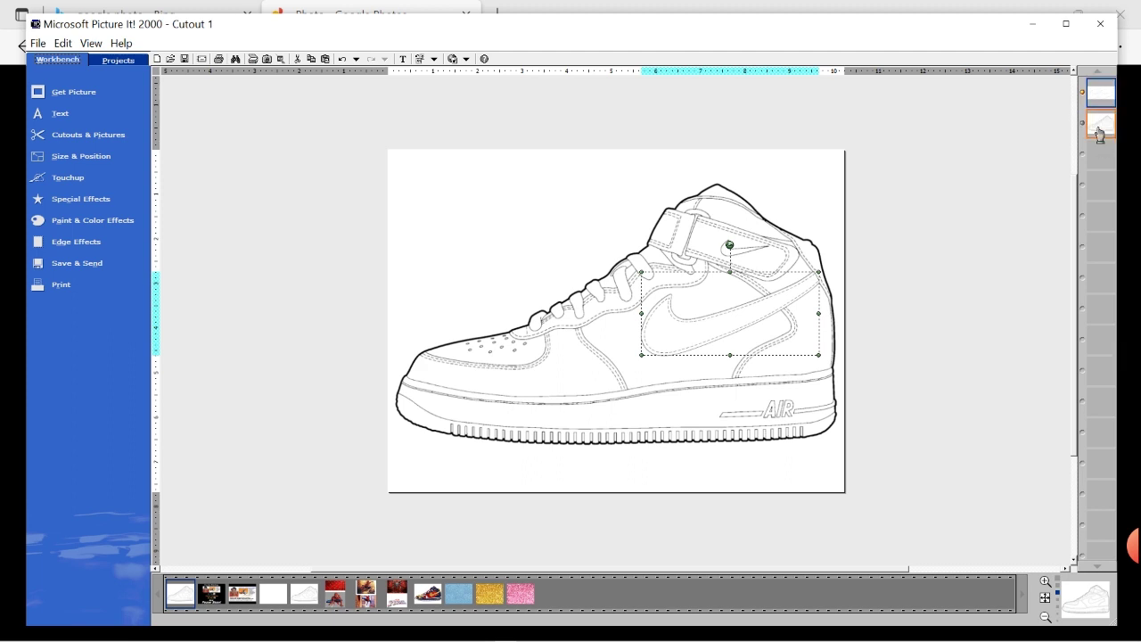
click(938, 271)
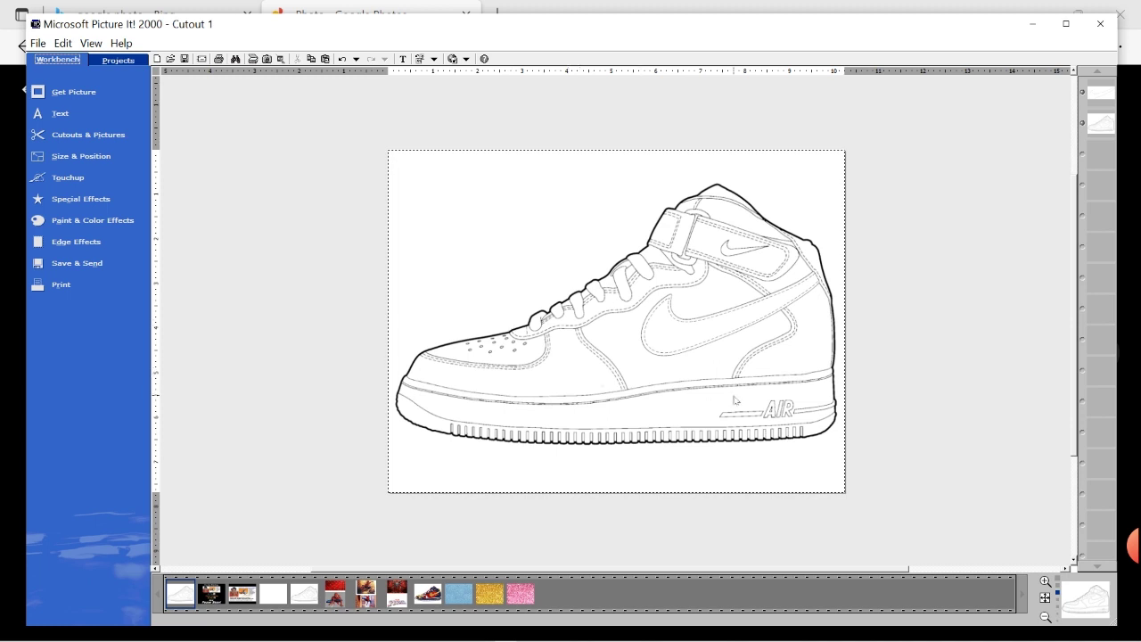
Save the picture under the name Nike Air in Picture It! Format, with Desktop as the folder
click(37, 44)
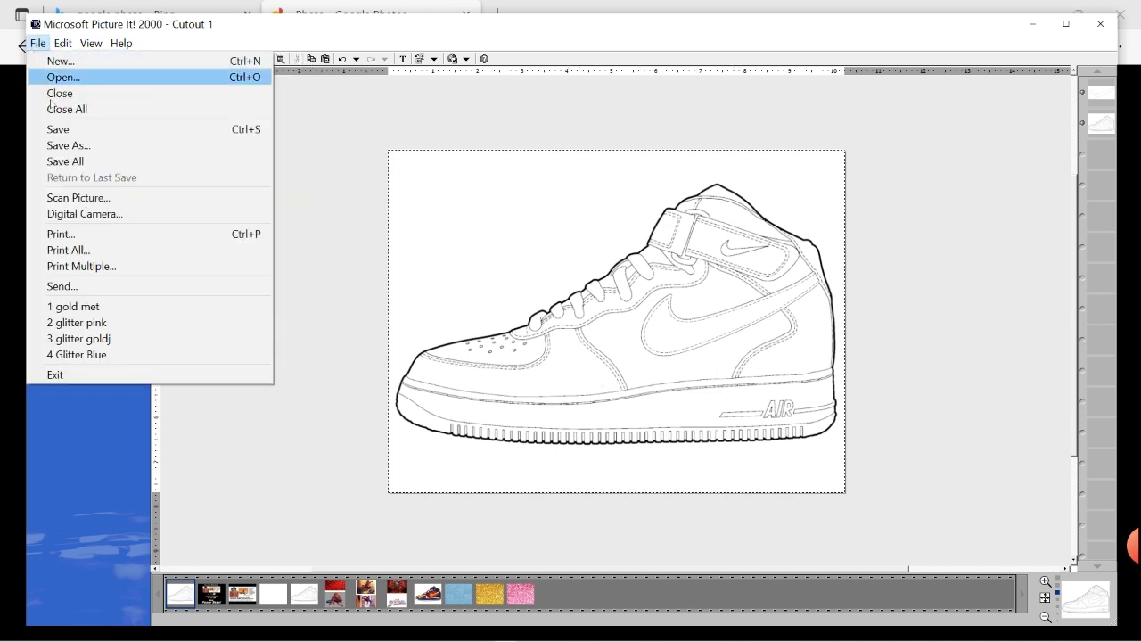
click(66, 146)
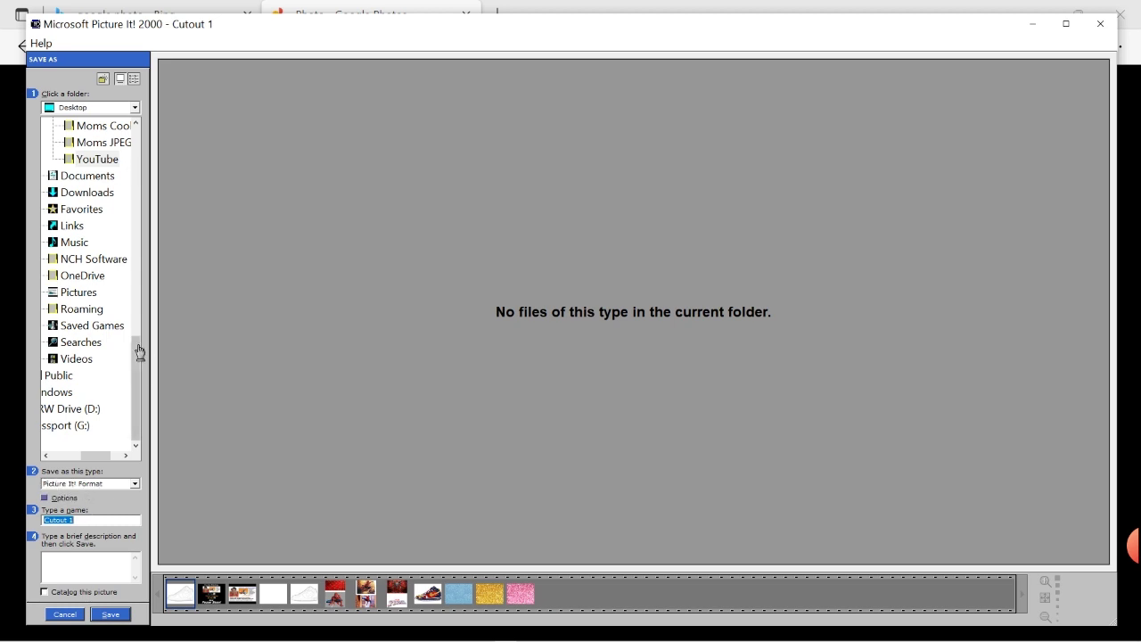
click(136, 108)
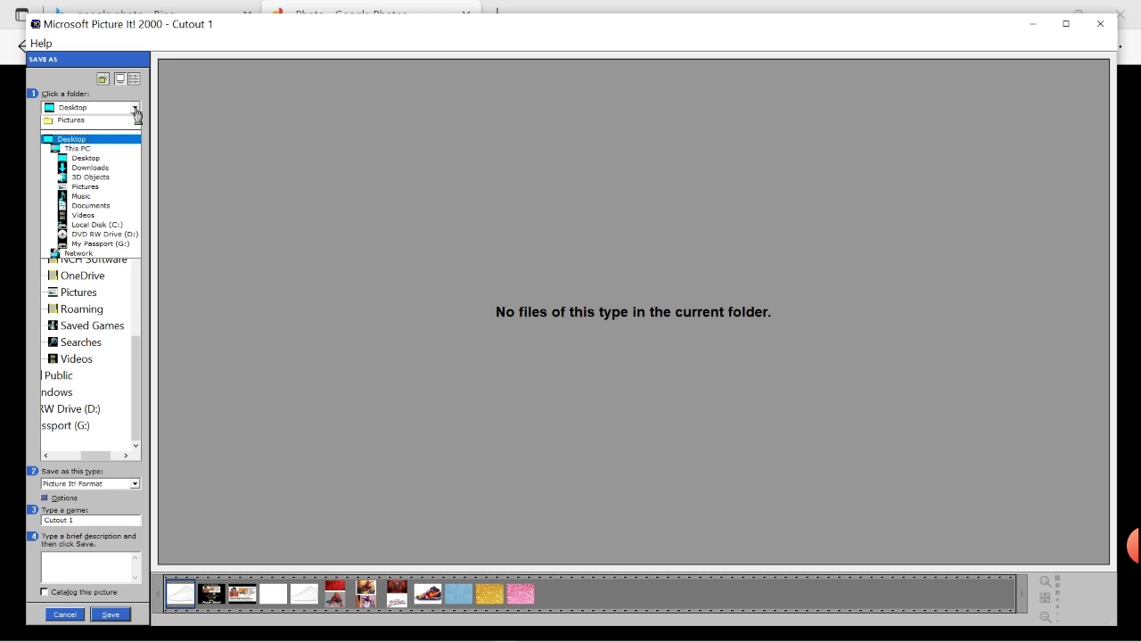
click(84, 111)
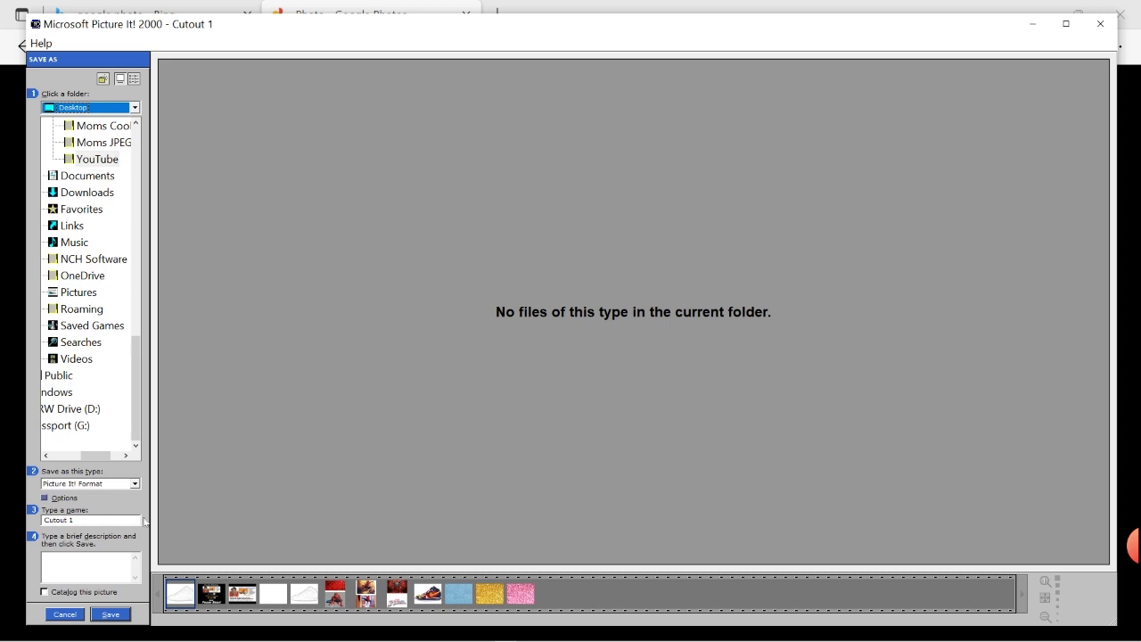
key(Tab)
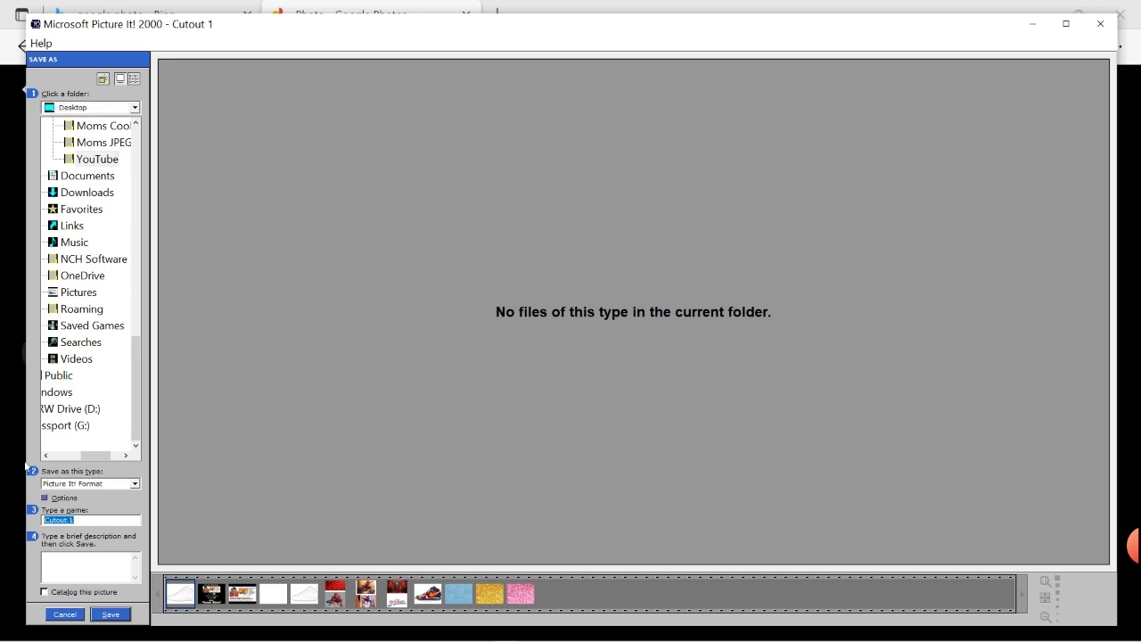
text(Nike Air)
click(114, 617)
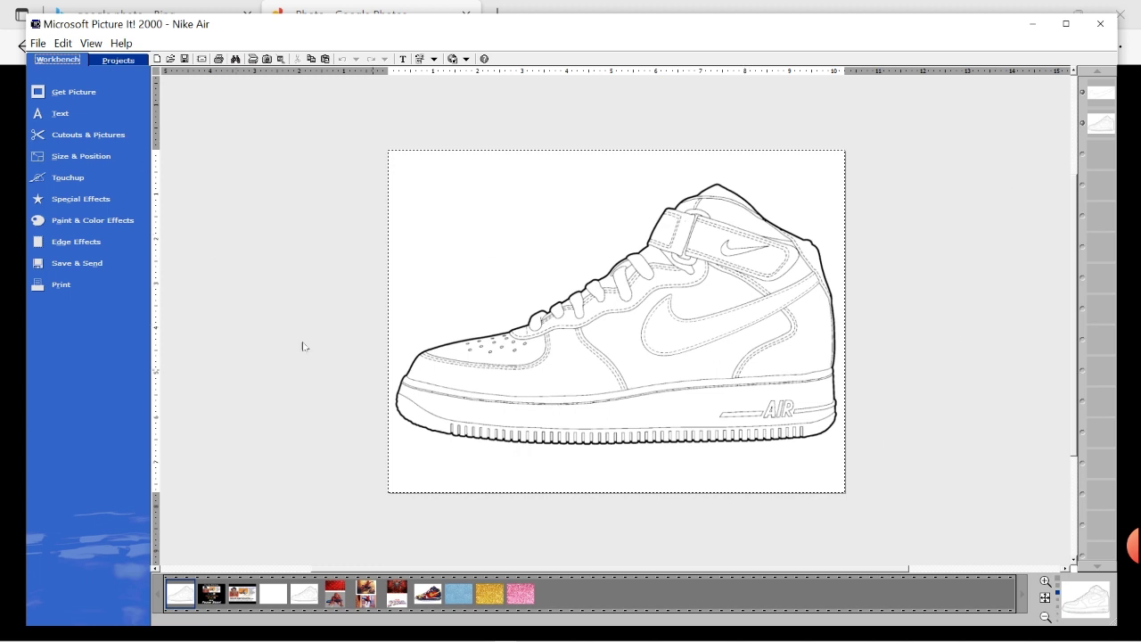
click(103, 134)
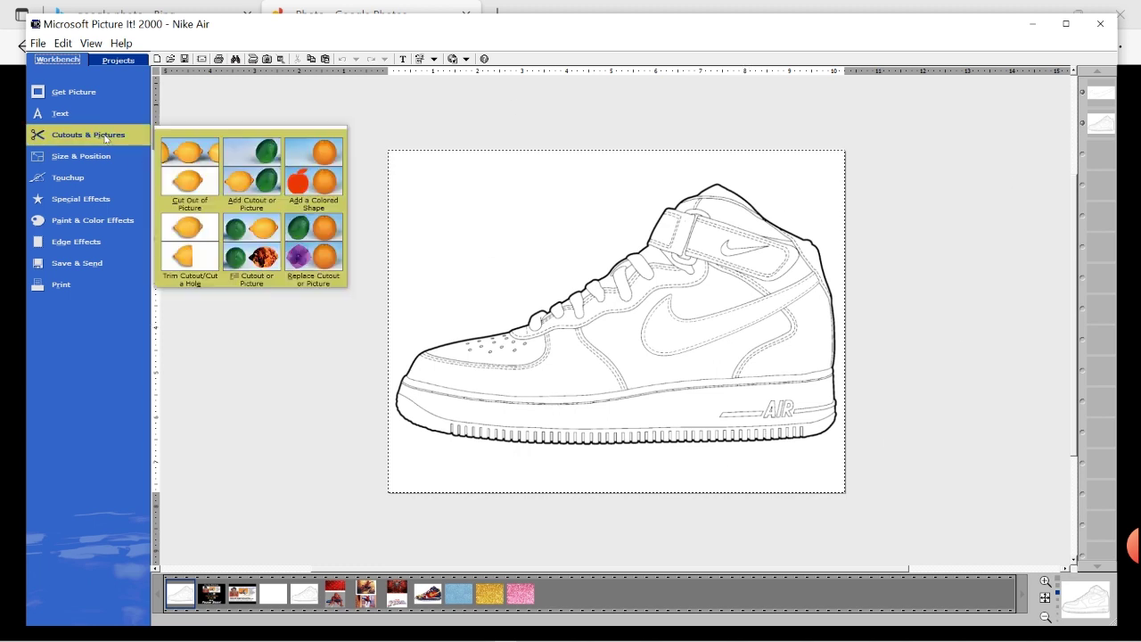
click(191, 171)
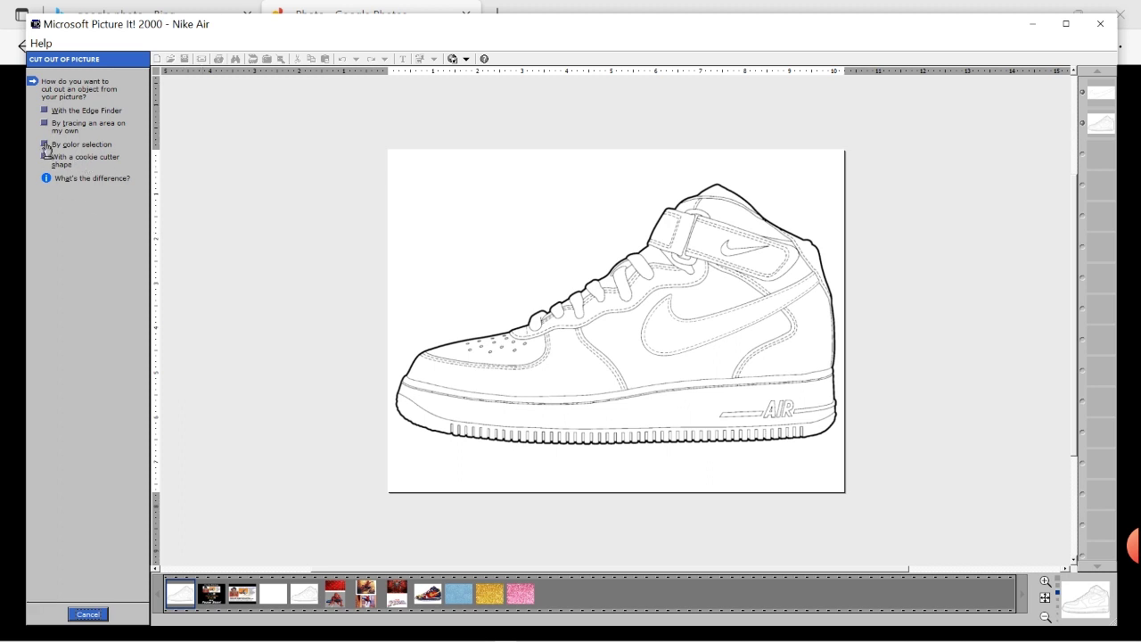
click(46, 146)
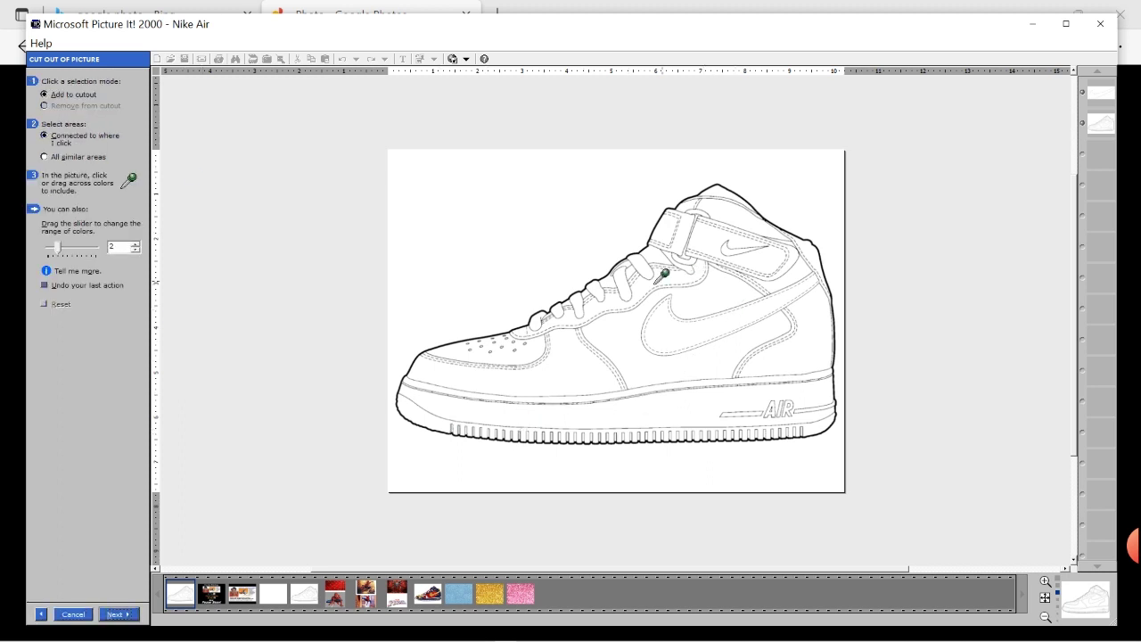
click(615, 325)
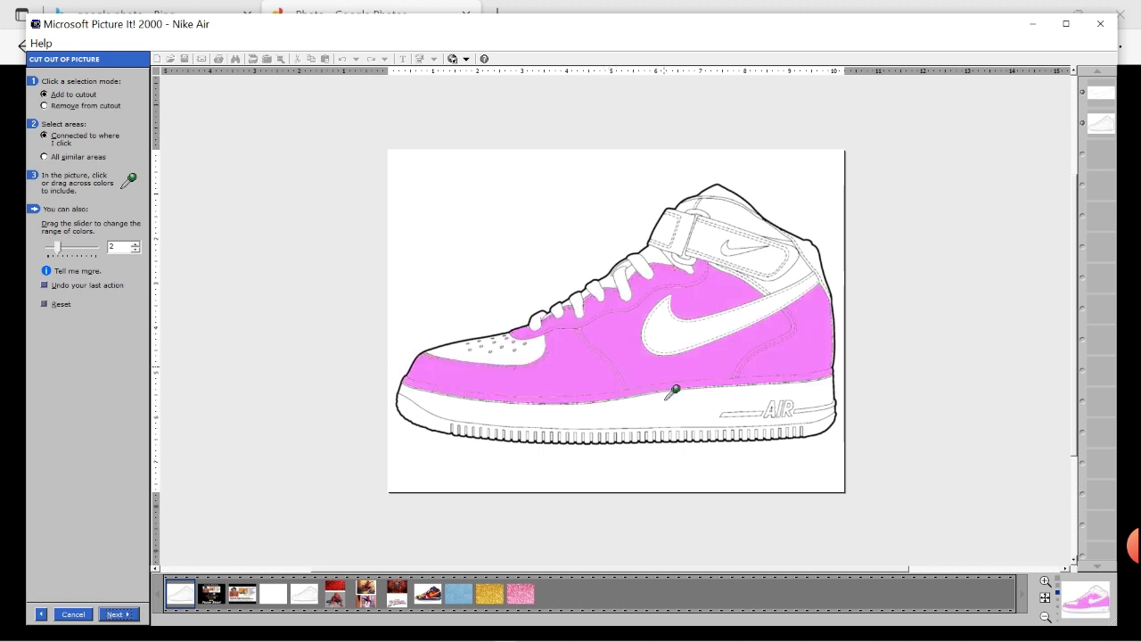
click(74, 615)
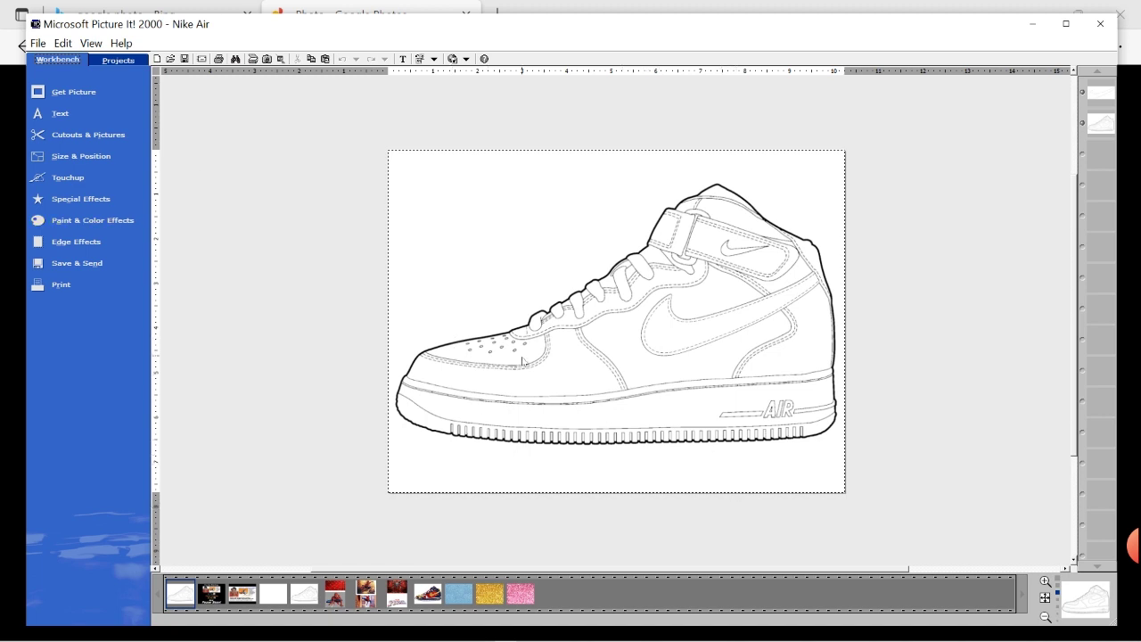
Cut out the side panel around the large swoosh by color selection with the color range at 0, and deselect it
click(106, 136)
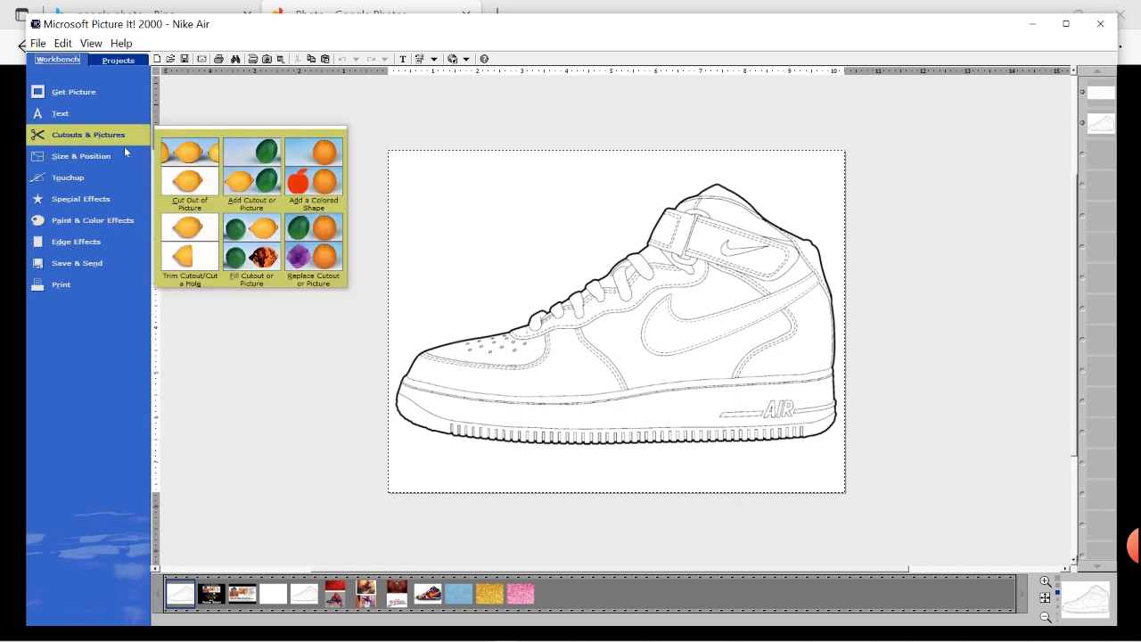
click(194, 174)
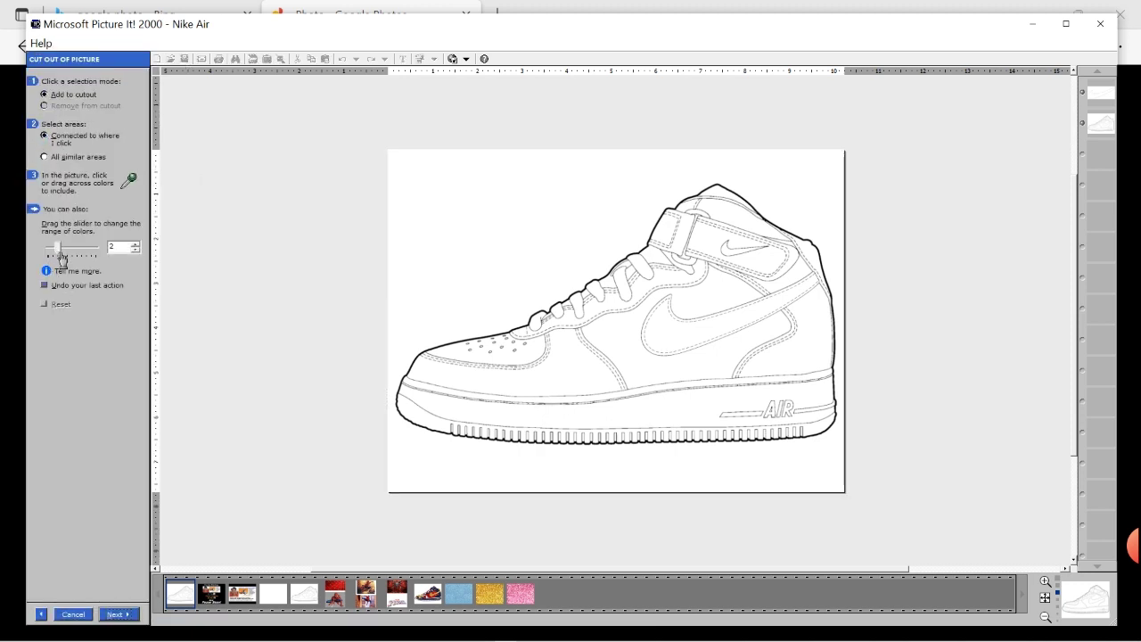
click(58, 250)
drag(58, 252, 46, 253)
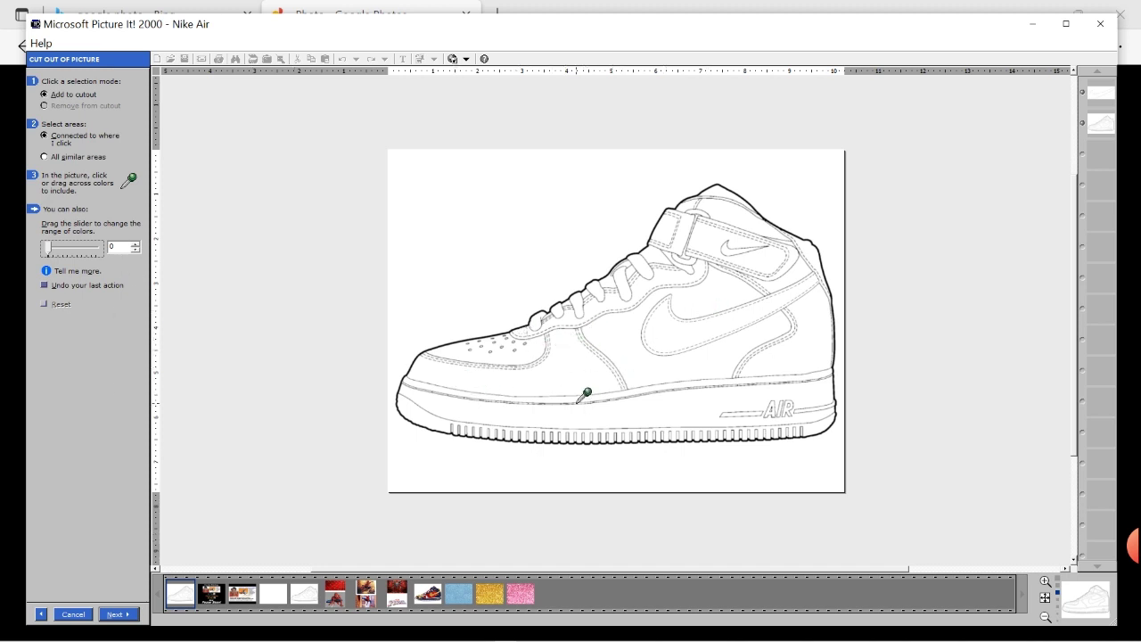
click(607, 338)
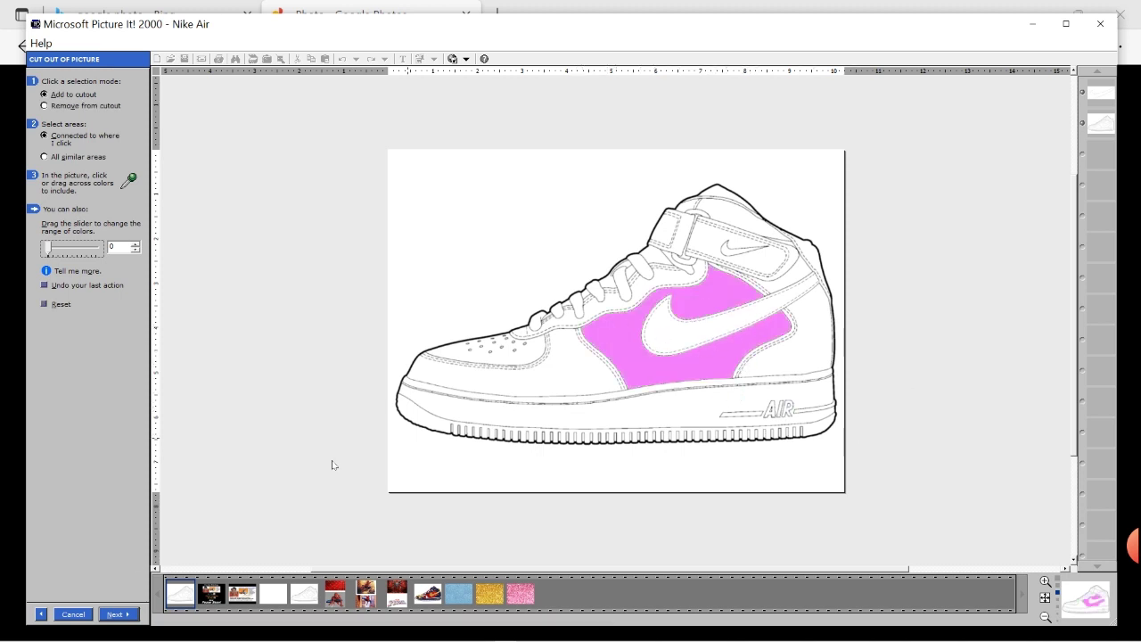
click(120, 615)
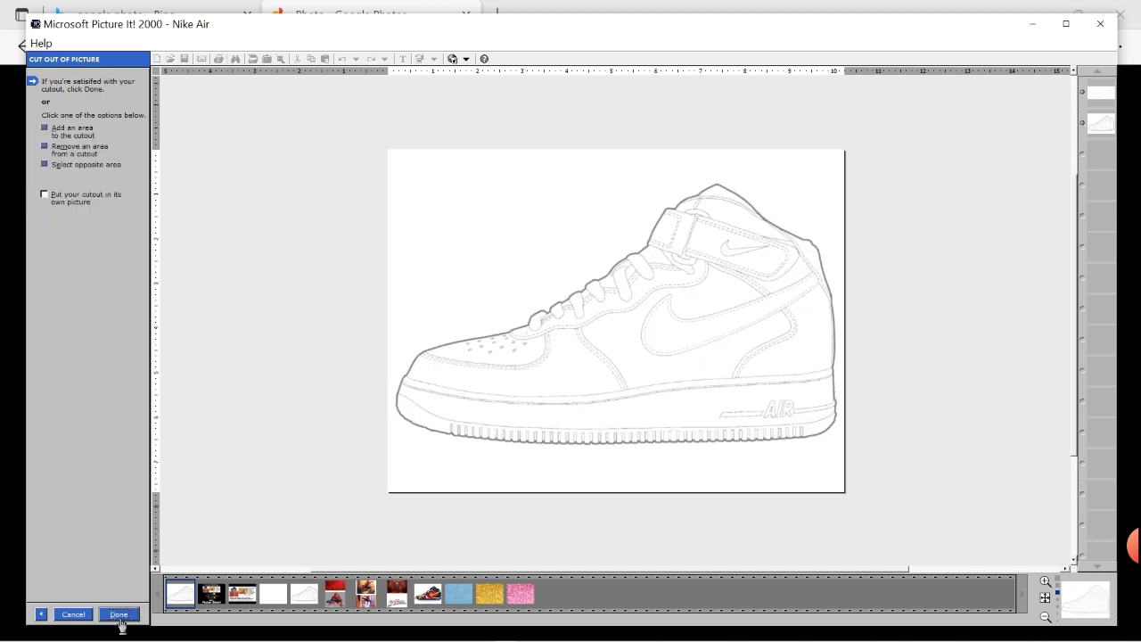
click(120, 616)
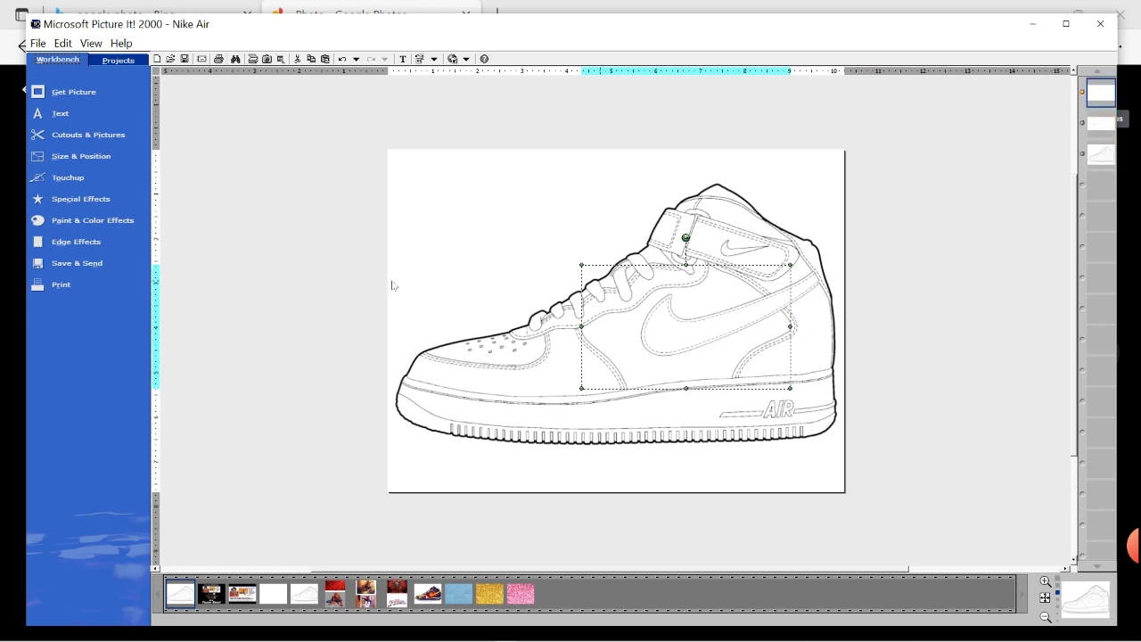
click(247, 193)
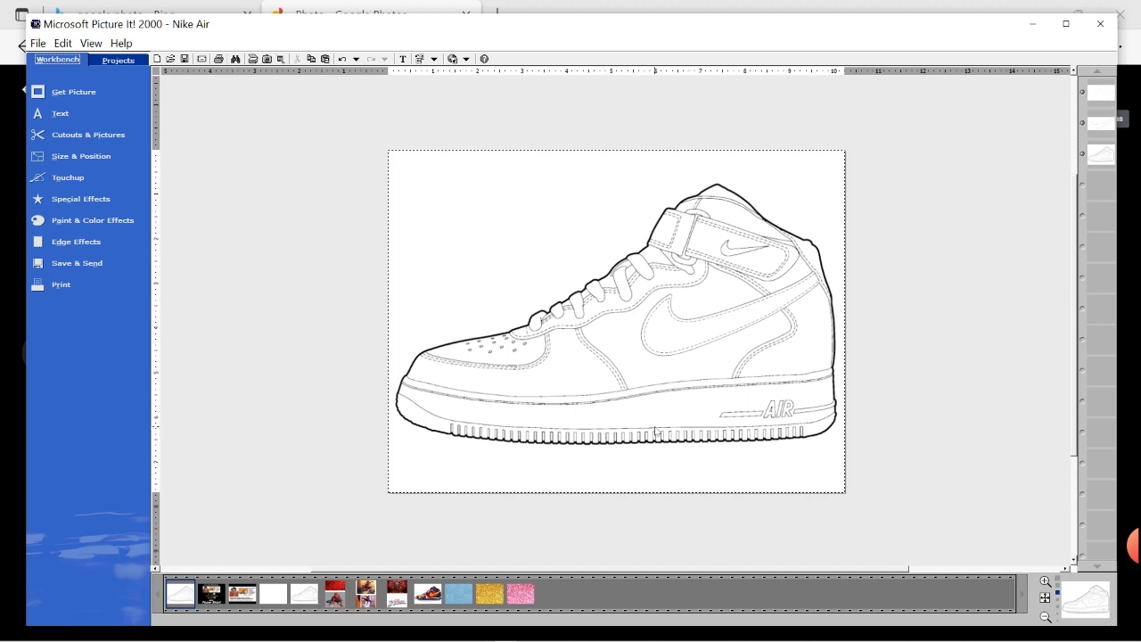
Cut out the midsole band around the AIR lettering by color selection with the color range set to 0
click(117, 135)
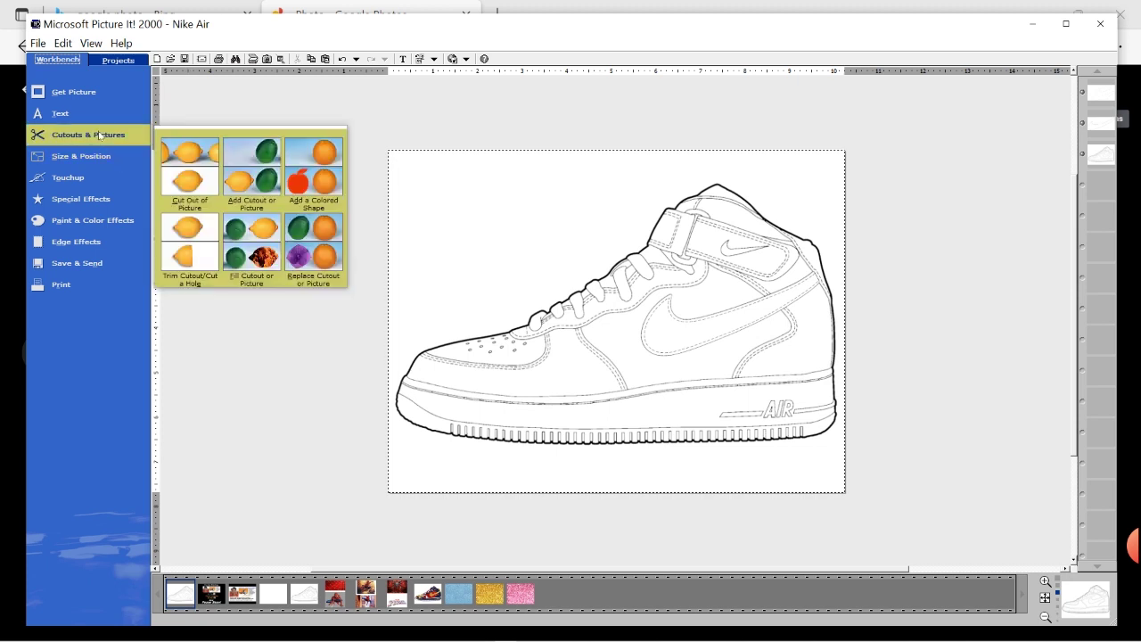
click(189, 177)
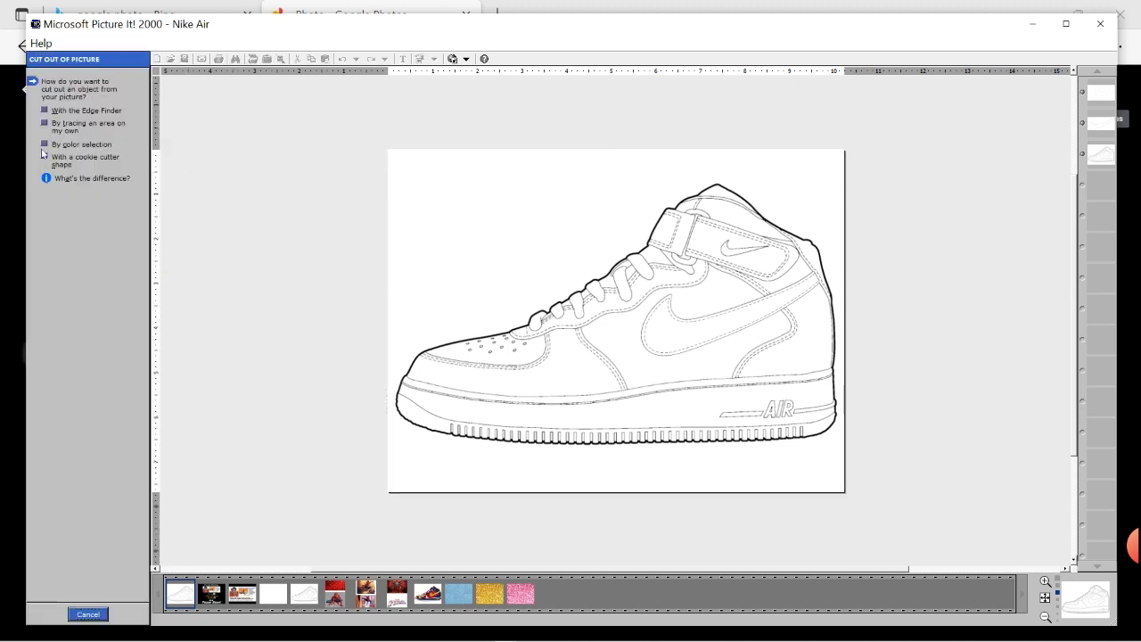
click(44, 147)
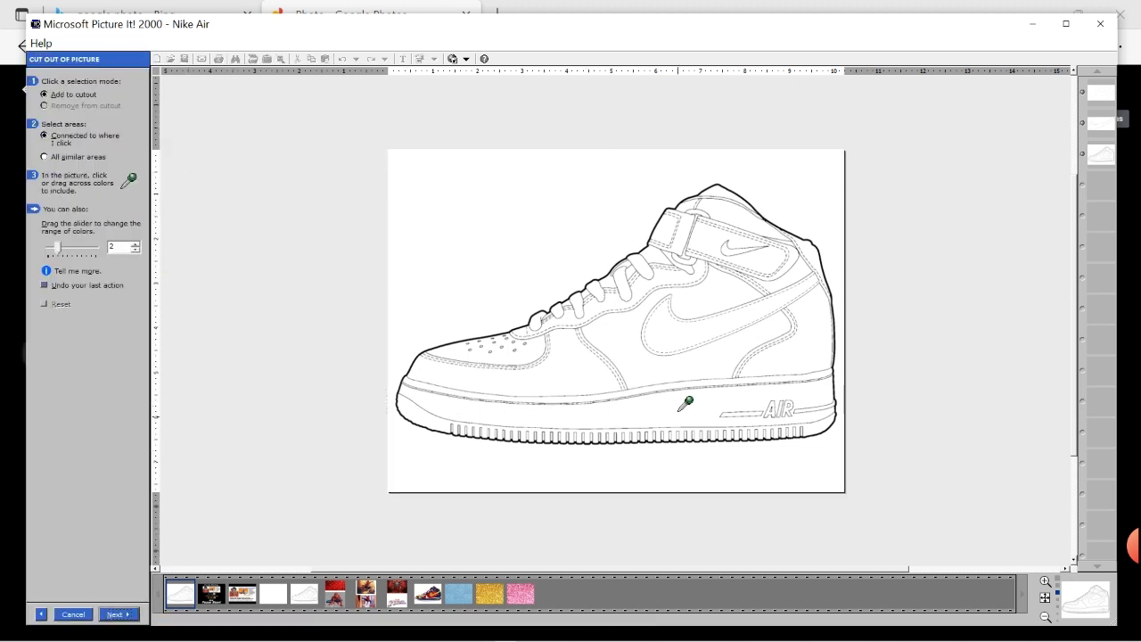
drag(58, 247, 26, 257)
click(671, 407)
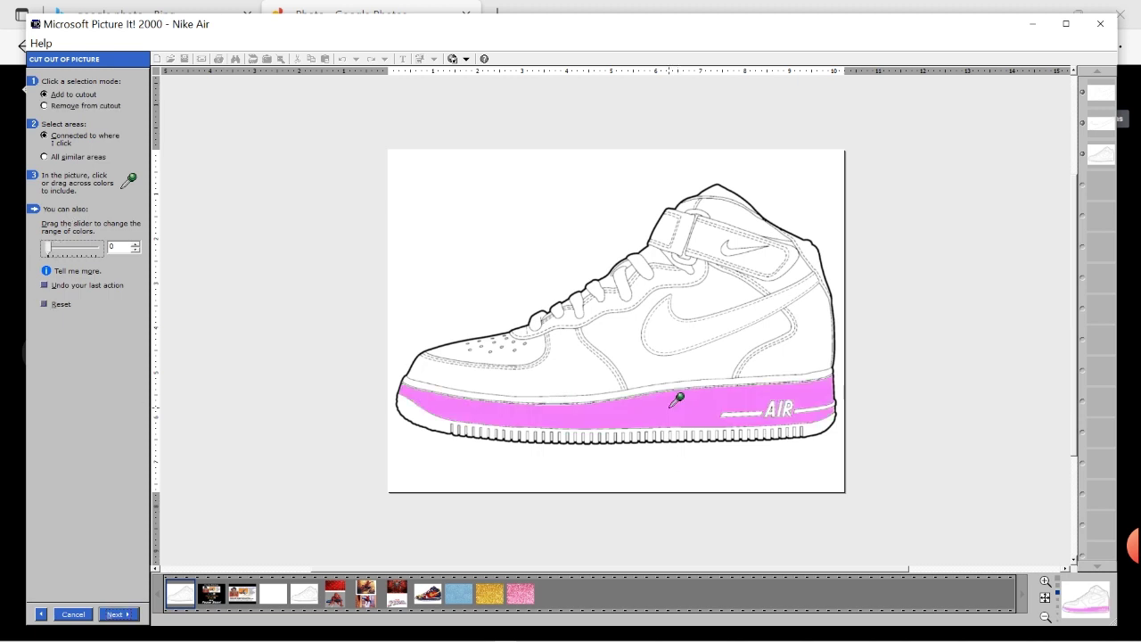
click(118, 615)
click(117, 618)
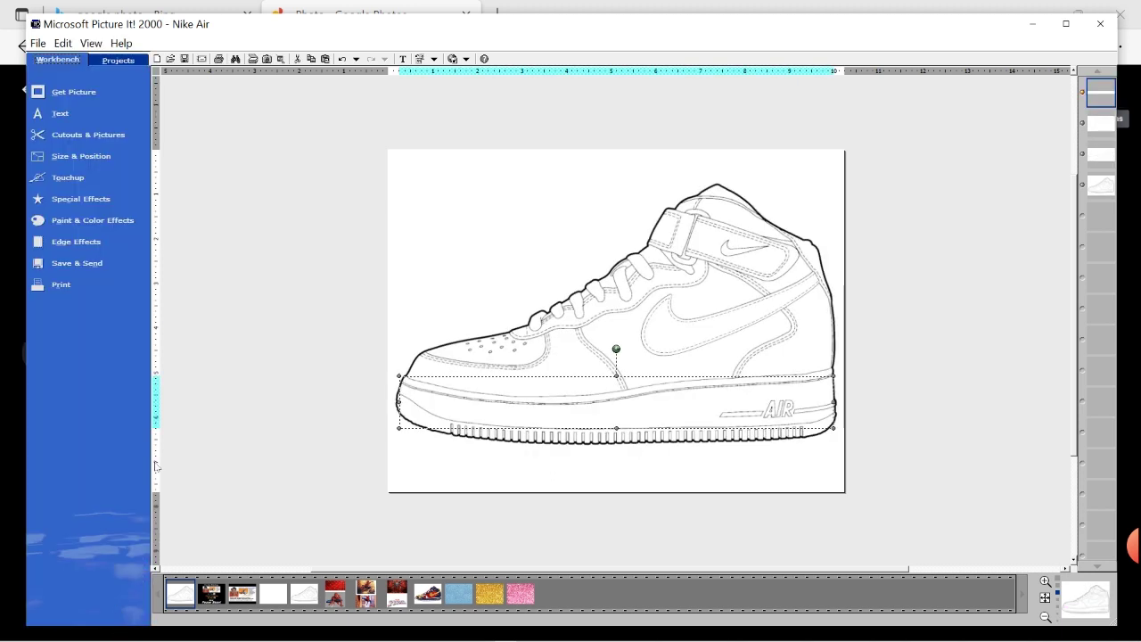
Cut out the AIR lettering together with the stripes on both sides of it as one cutout by color selection
click(119, 135)
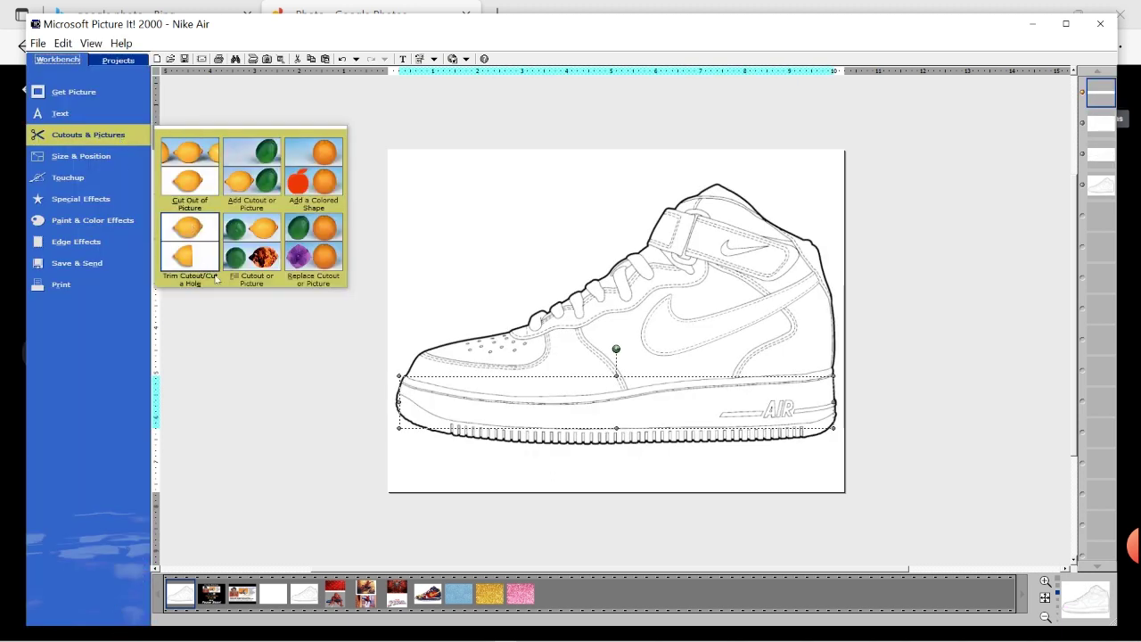
click(201, 174)
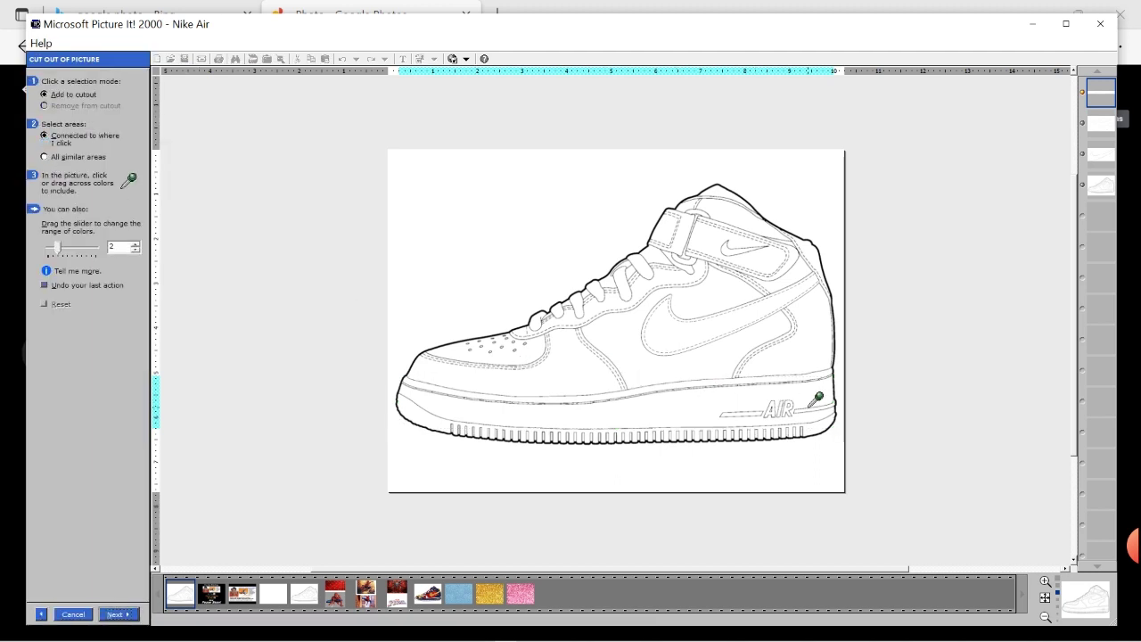
click(743, 412)
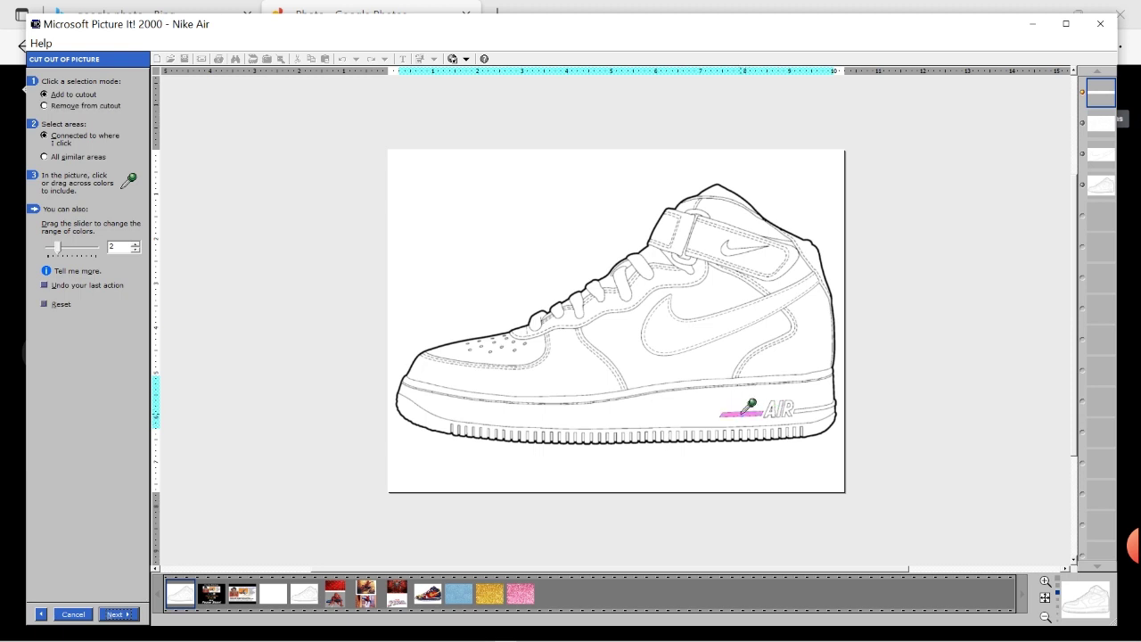
click(808, 407)
click(771, 410)
click(787, 408)
click(119, 616)
click(119, 616)
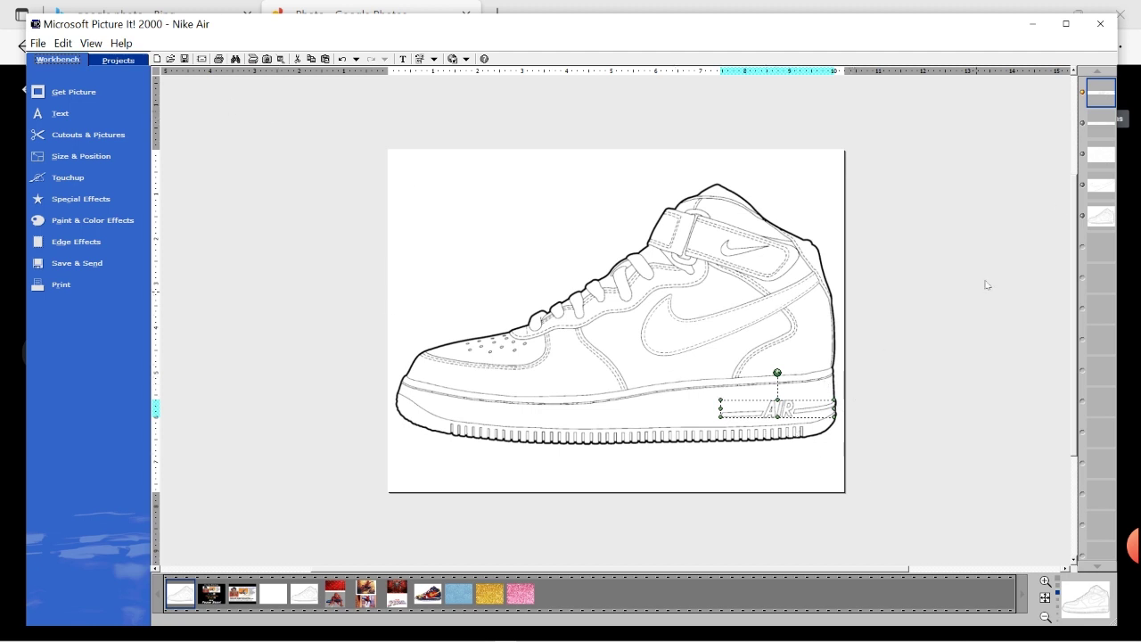
Save the Nike Air picture, select all of its cutouts together with the shoe drawing to show the separate pieces, and deselect them
click(185, 59)
click(628, 470)
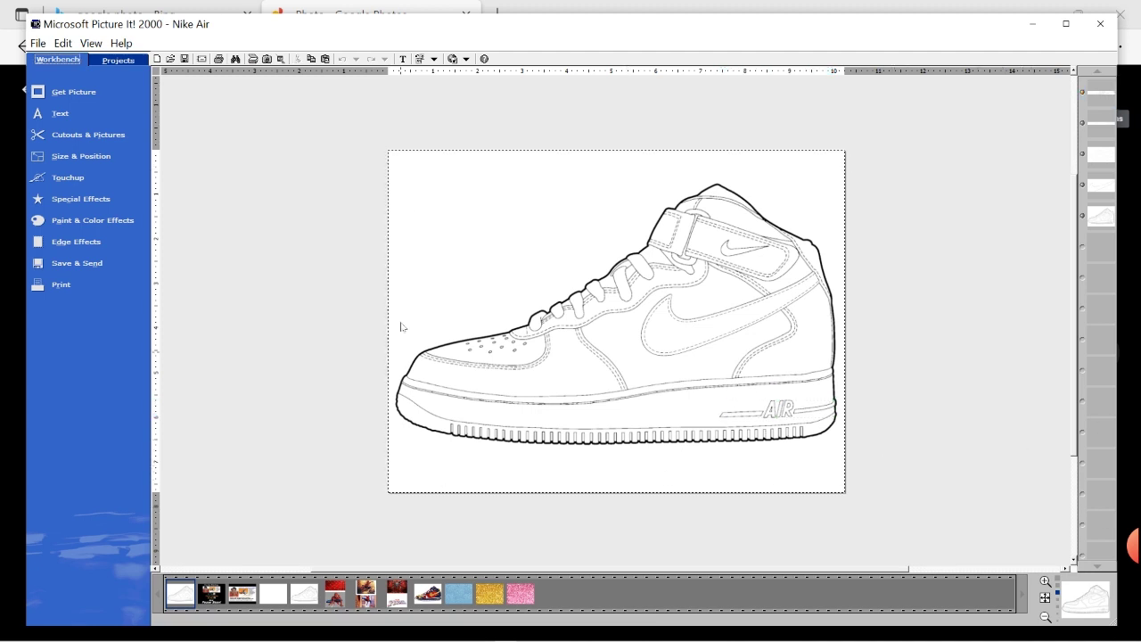
drag(301, 116, 951, 527)
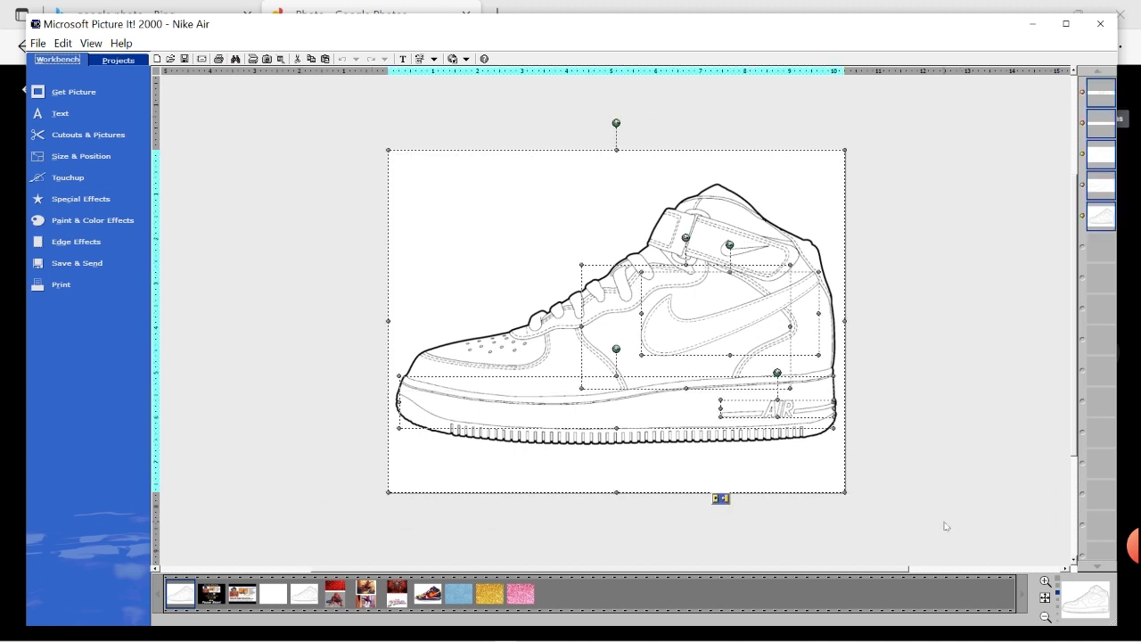
click(925, 535)
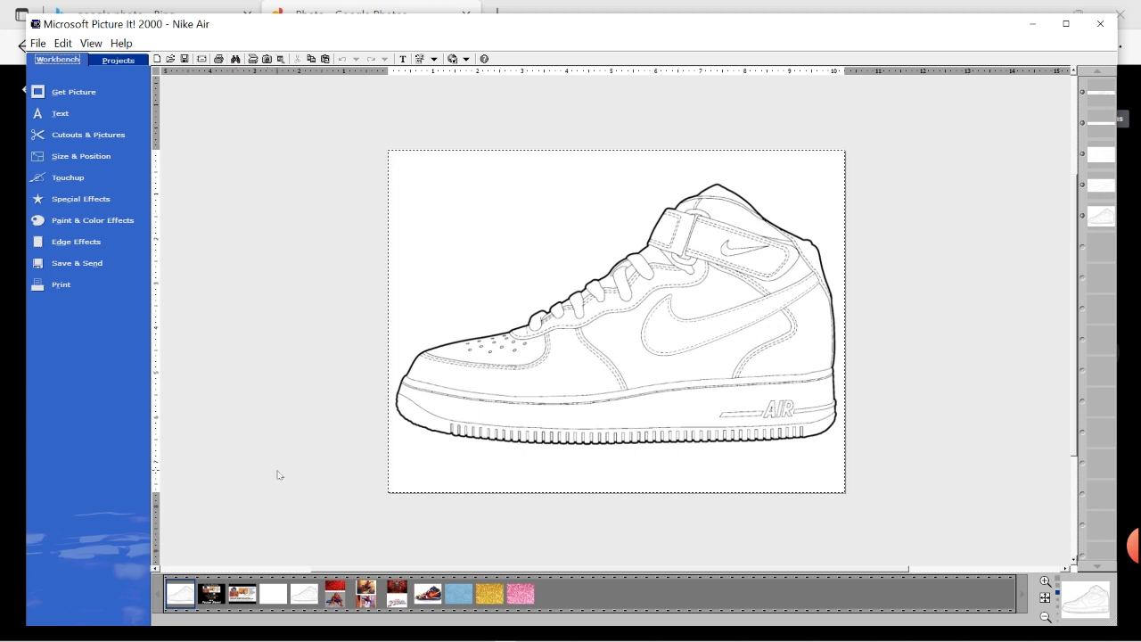
Close the Nike Air picture and switch to Picture 1, the sneaker drawing with all of its parts already cut out
right_click(180, 592)
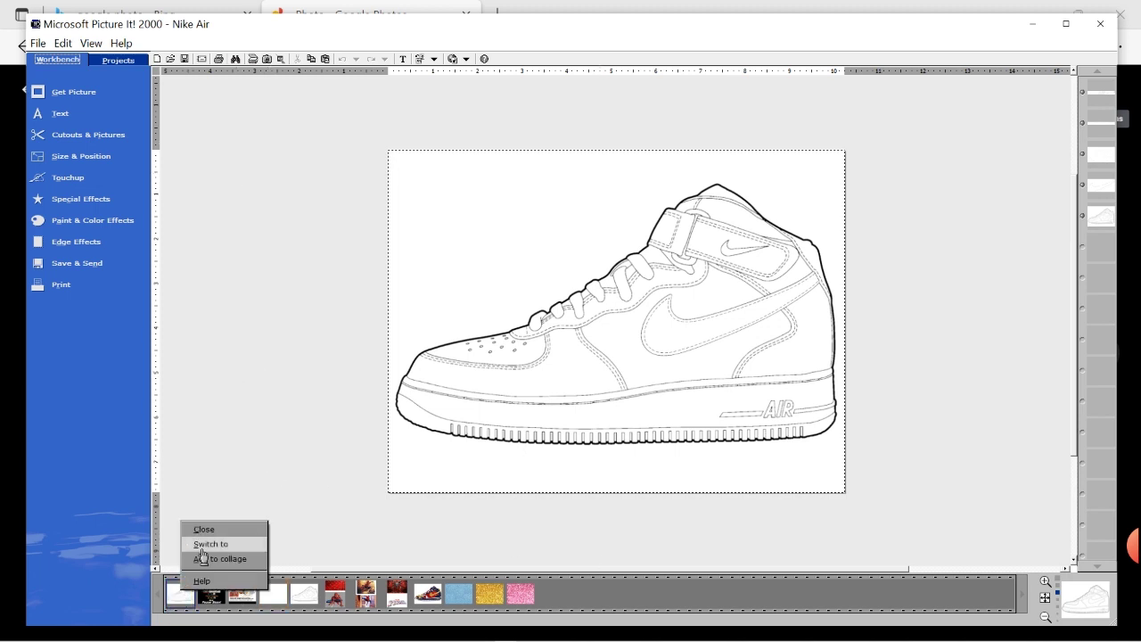
click(206, 530)
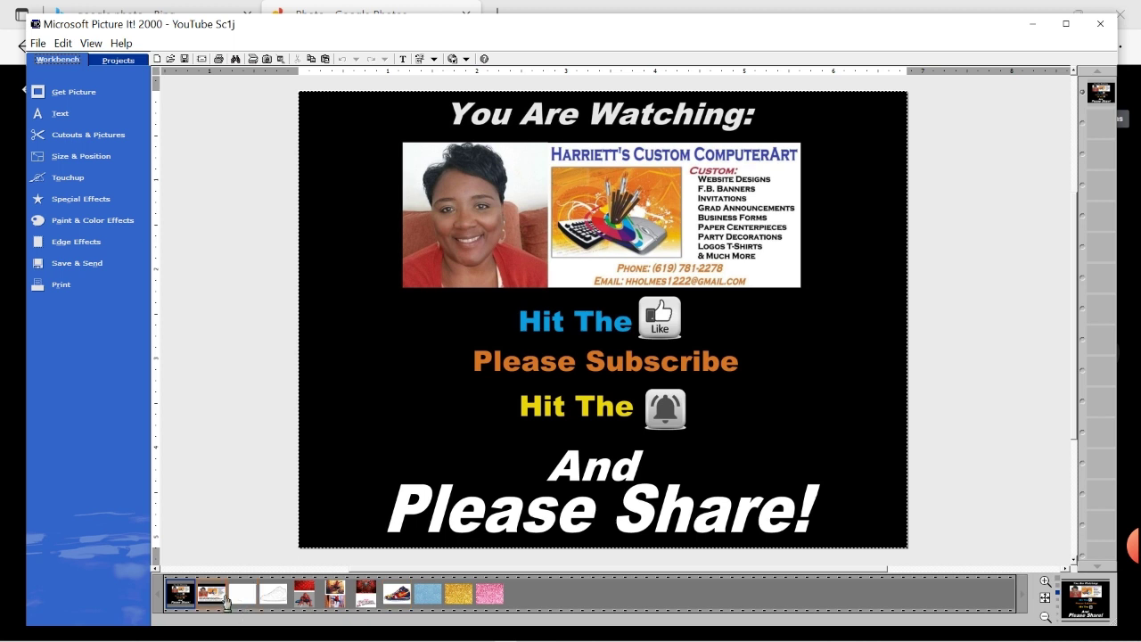
click(275, 598)
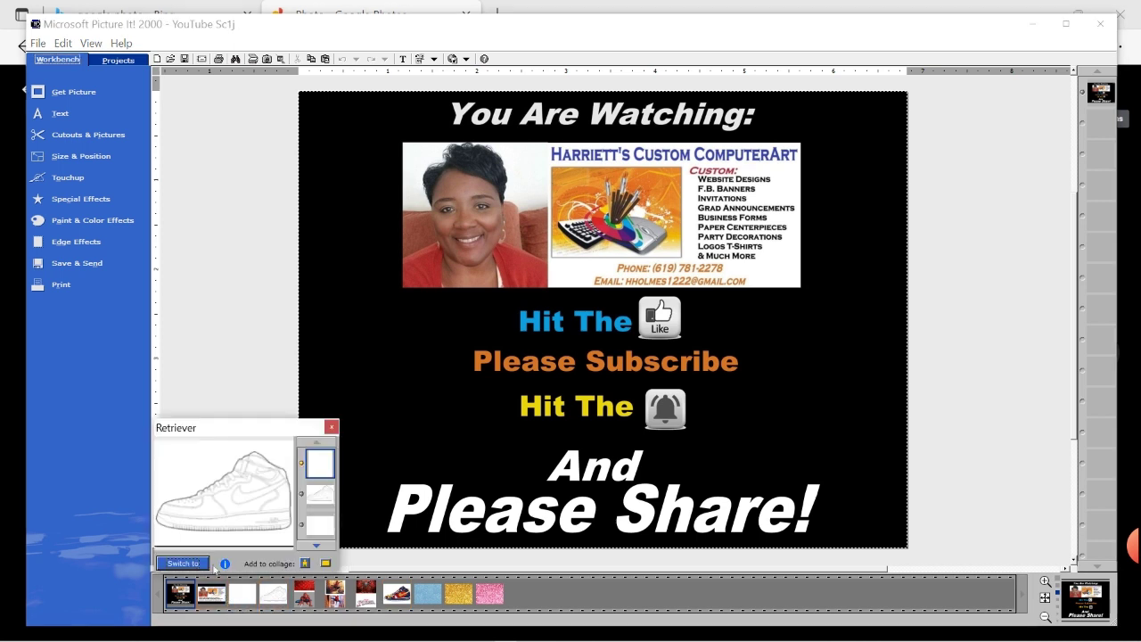
click(183, 564)
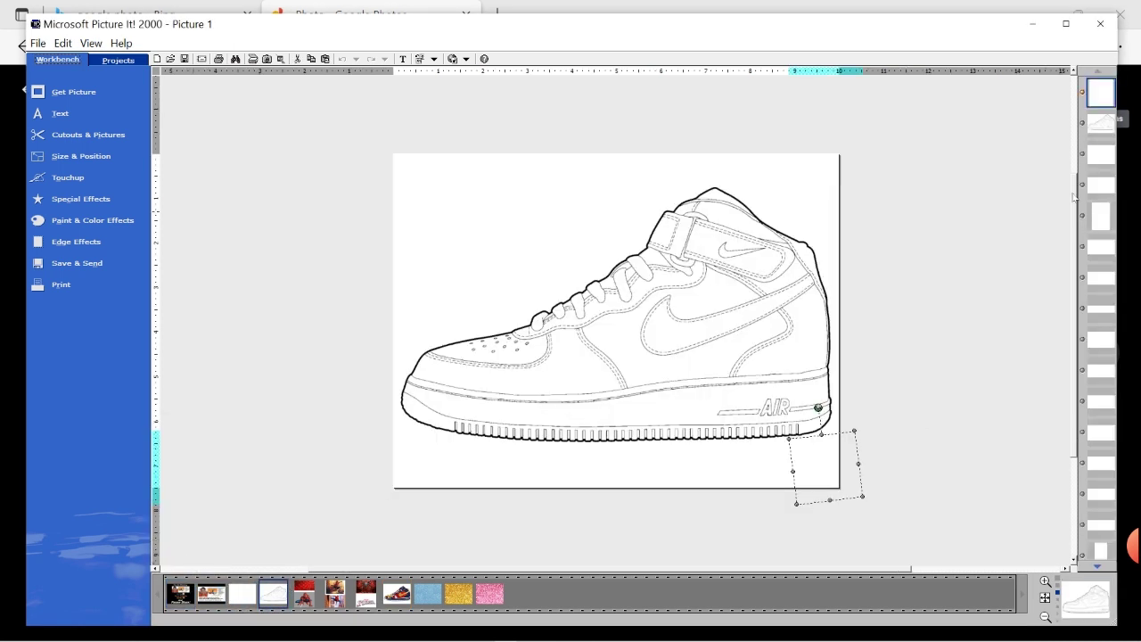
Look through the stack of cutouts in Picture 1 and clear the selection
click(1095, 569)
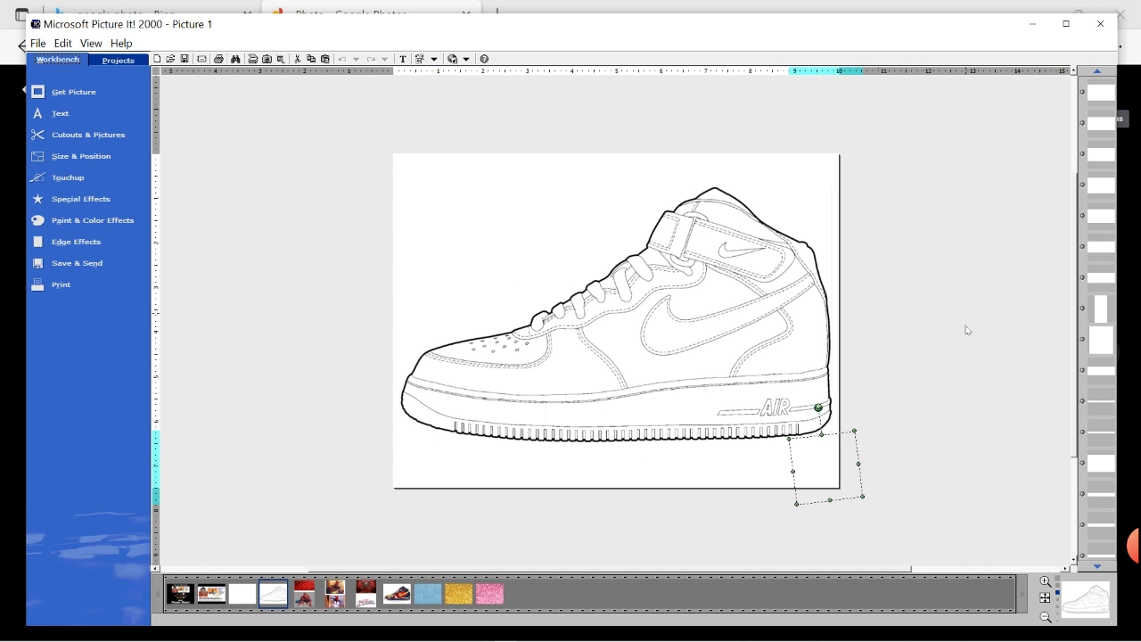
drag(1075, 405, 1077, 253)
scroll(1075, 253, down, 5)
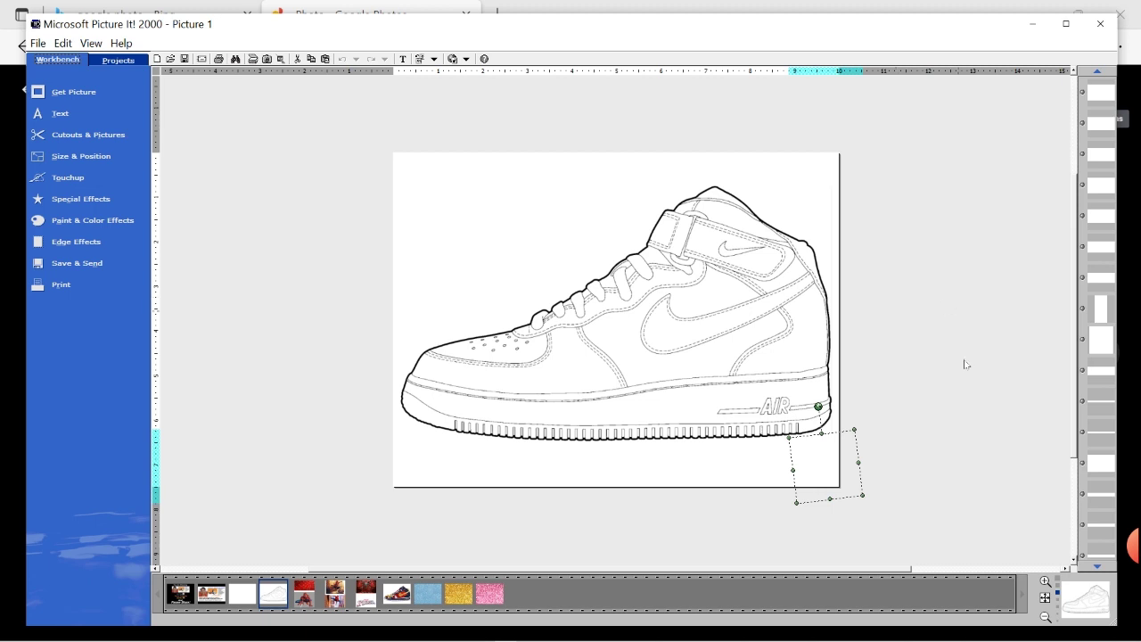
click(622, 527)
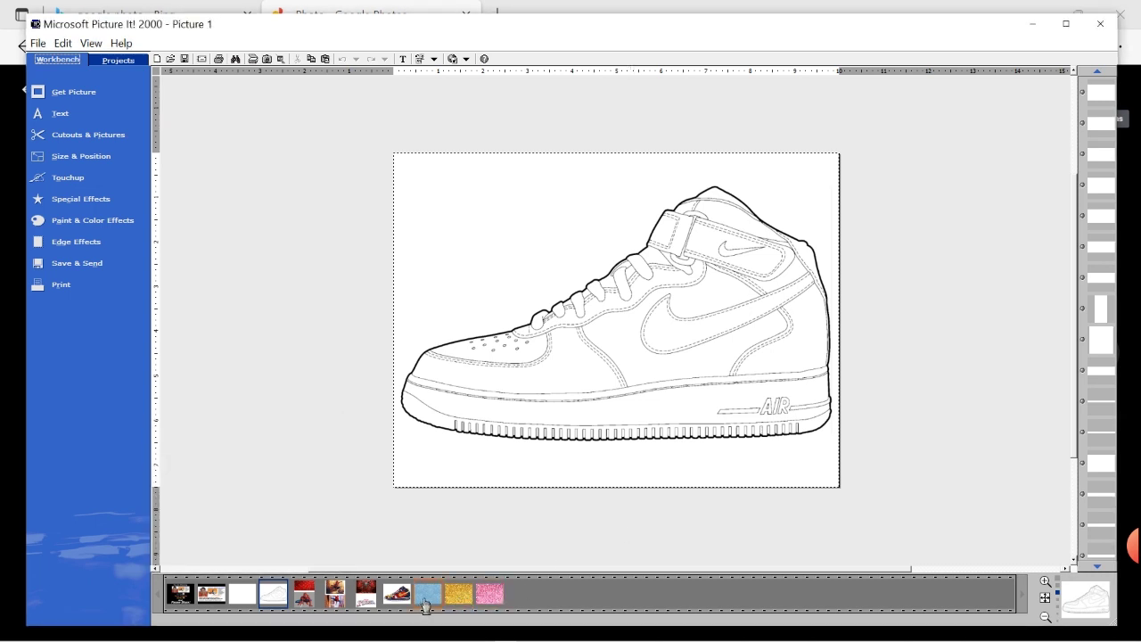
mouse_move(427, 606)
mouse_move(467, 610)
Fill the side panel cutout around the large swoosh with the pink glitter picture
click(668, 329)
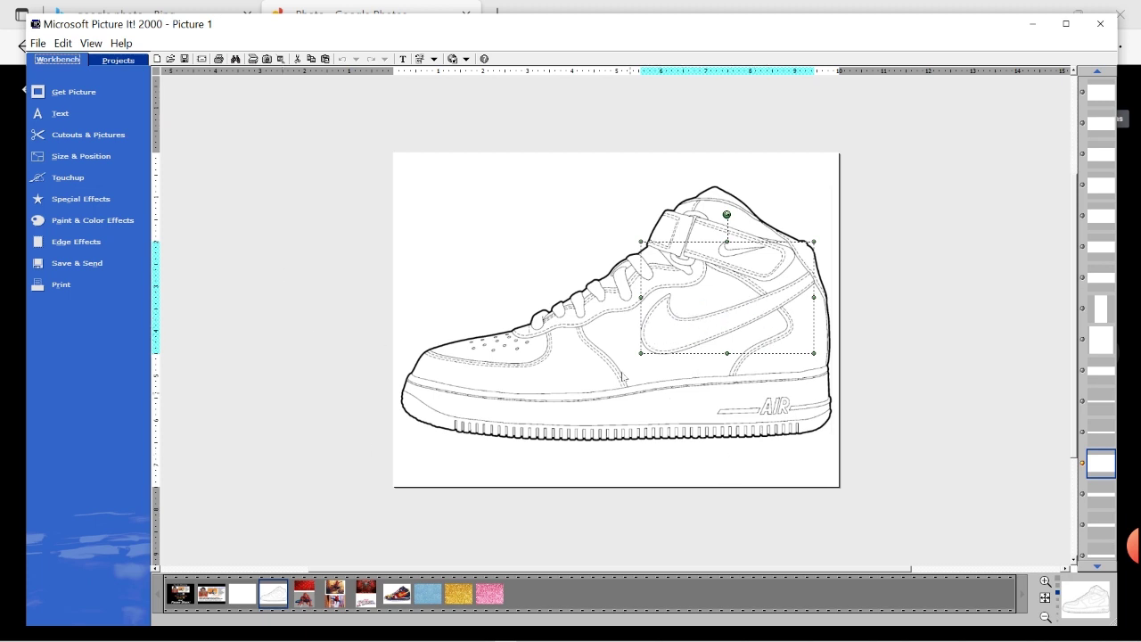
click(617, 346)
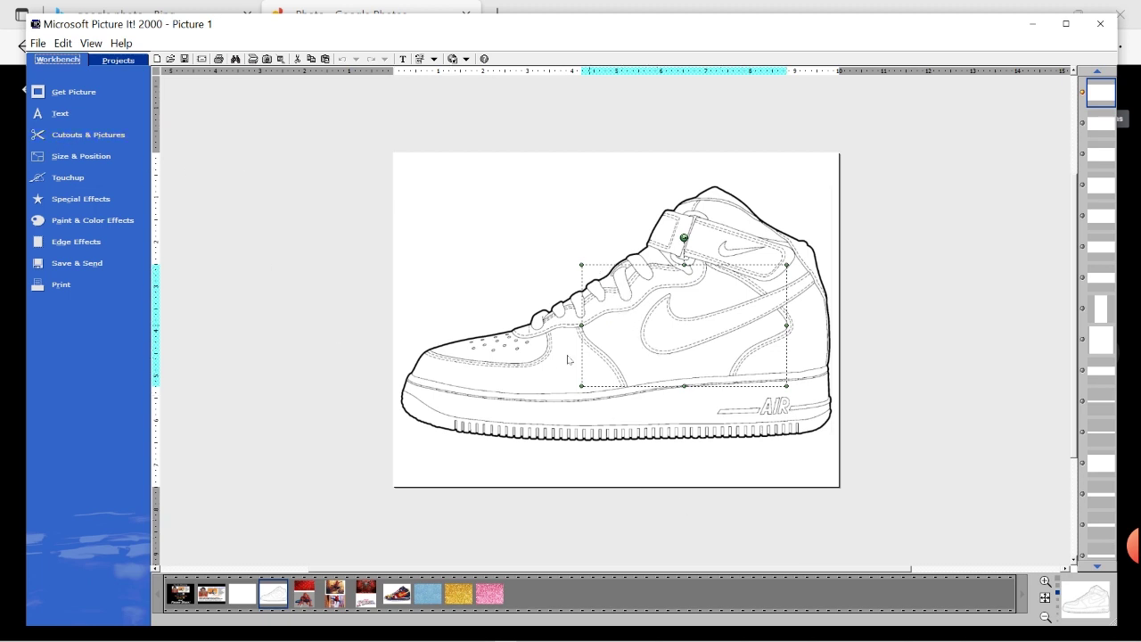
click(110, 135)
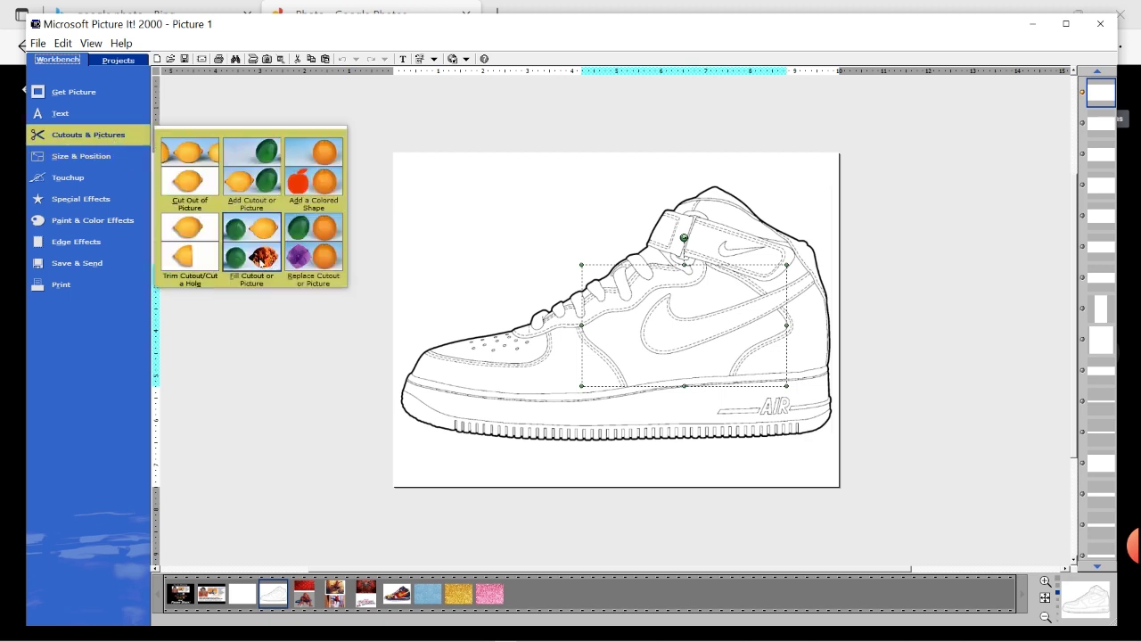
click(260, 259)
click(61, 227)
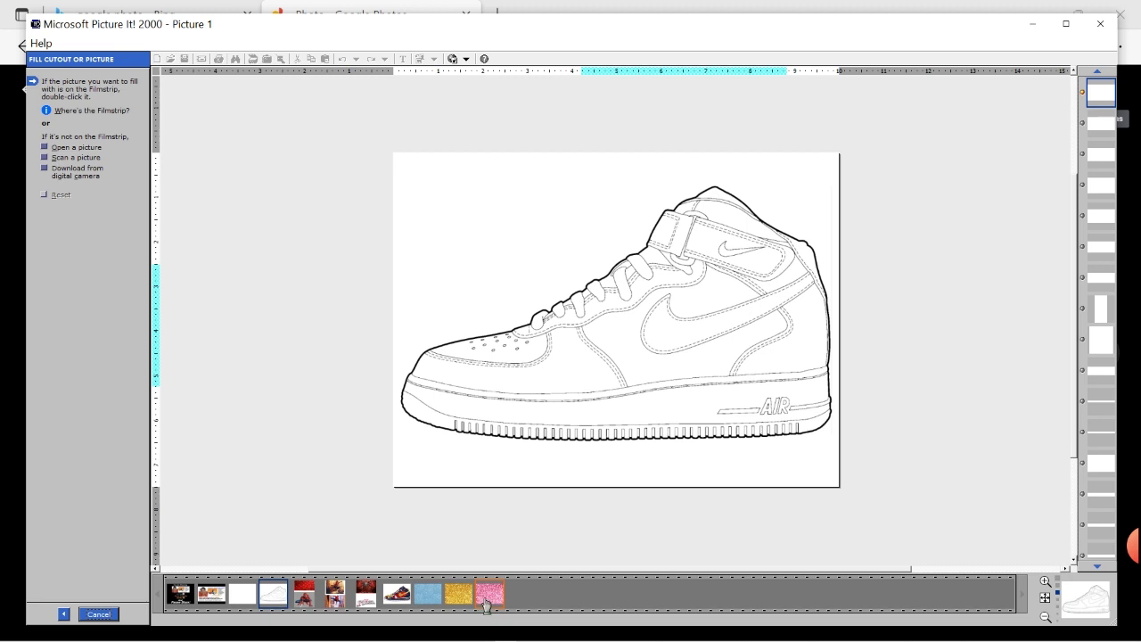
drag(485, 604, 627, 337)
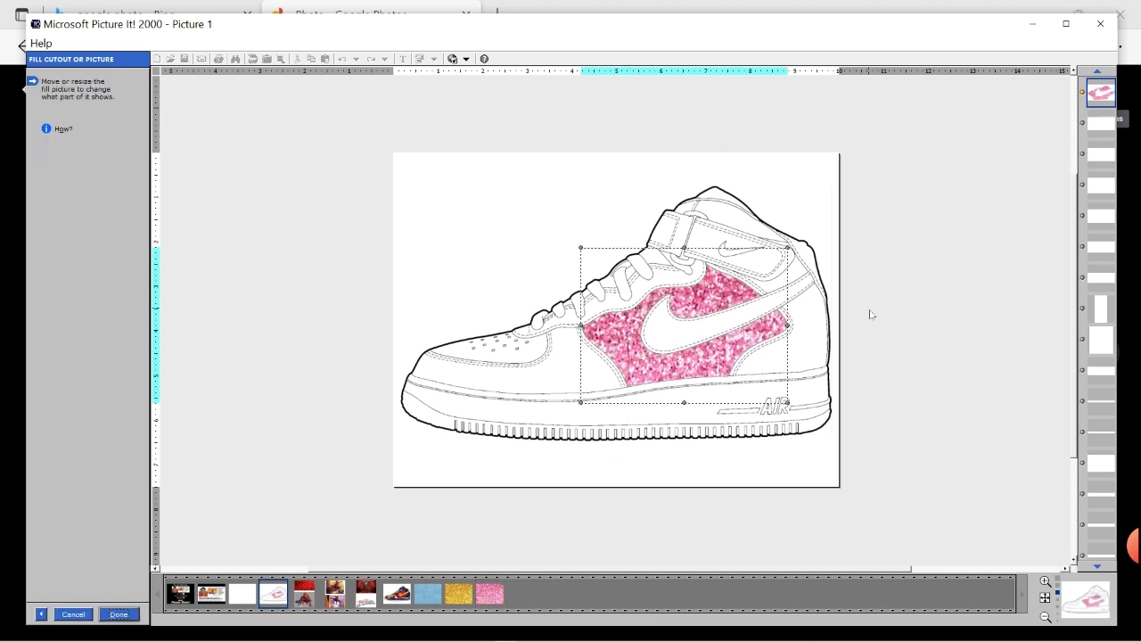
click(119, 614)
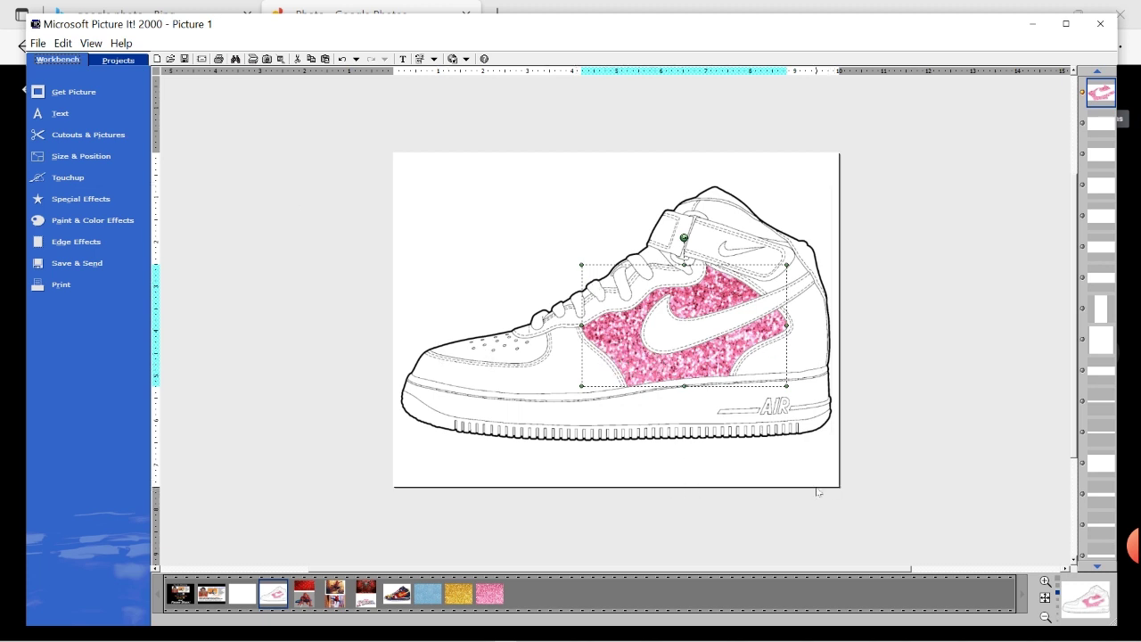
Fill the front panel cutout around the toe with the gold glitter picture
click(544, 385)
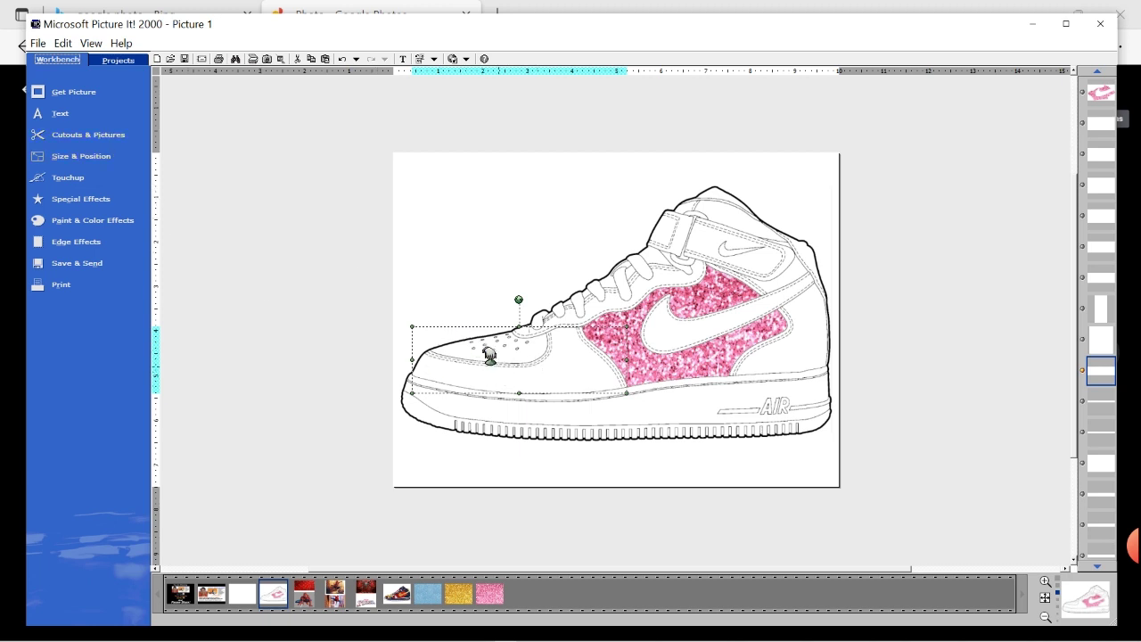
click(117, 135)
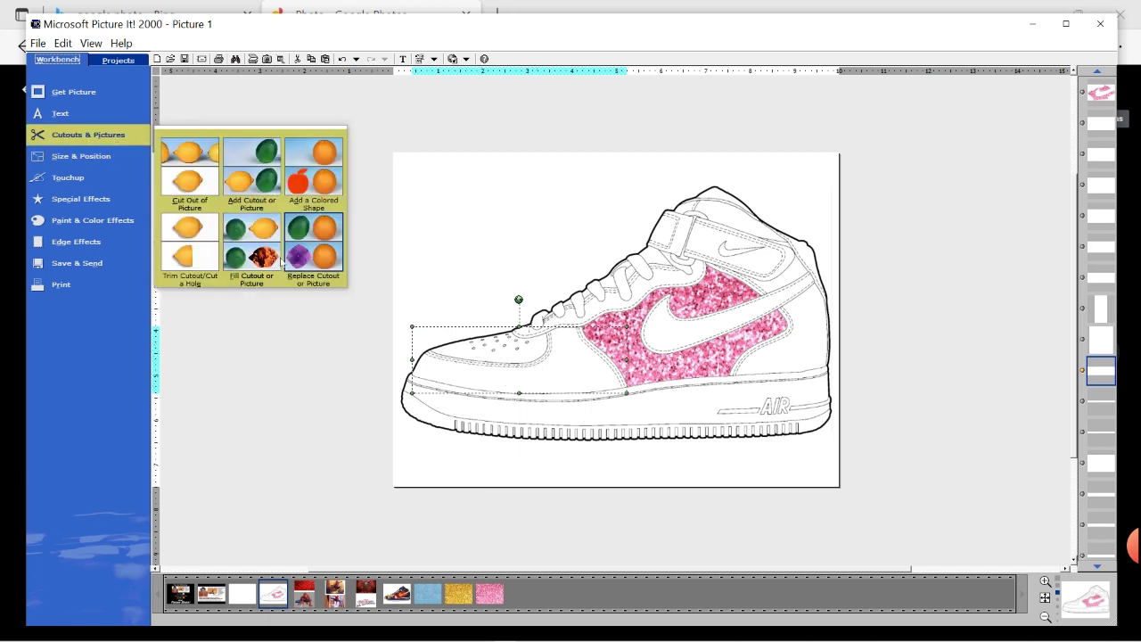
click(250, 257)
click(54, 233)
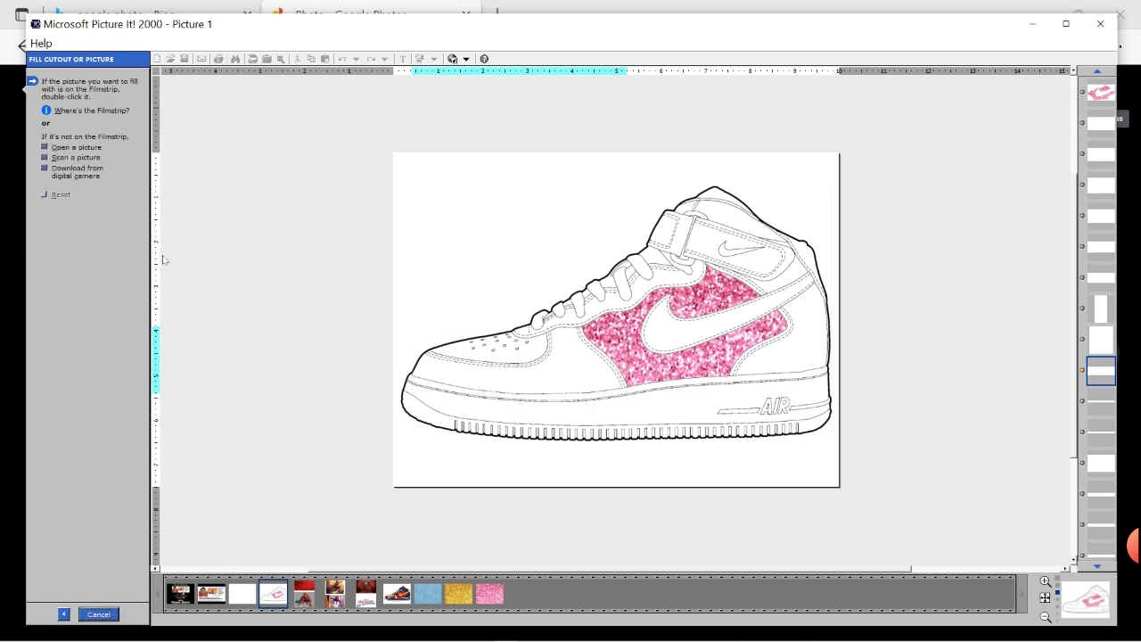
click(544, 378)
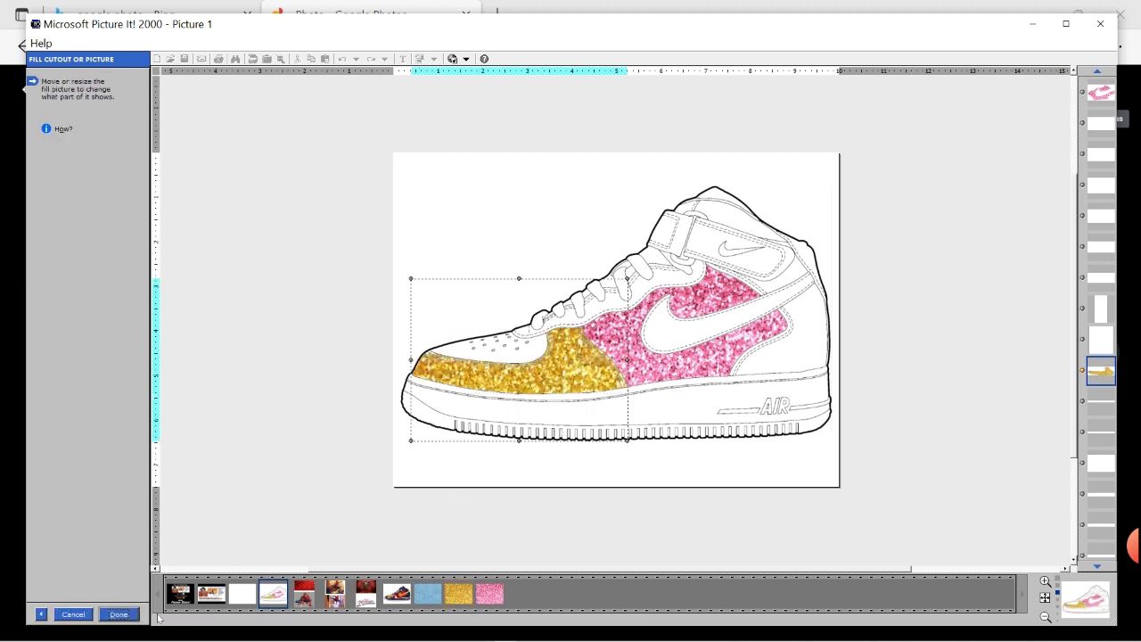
click(119, 615)
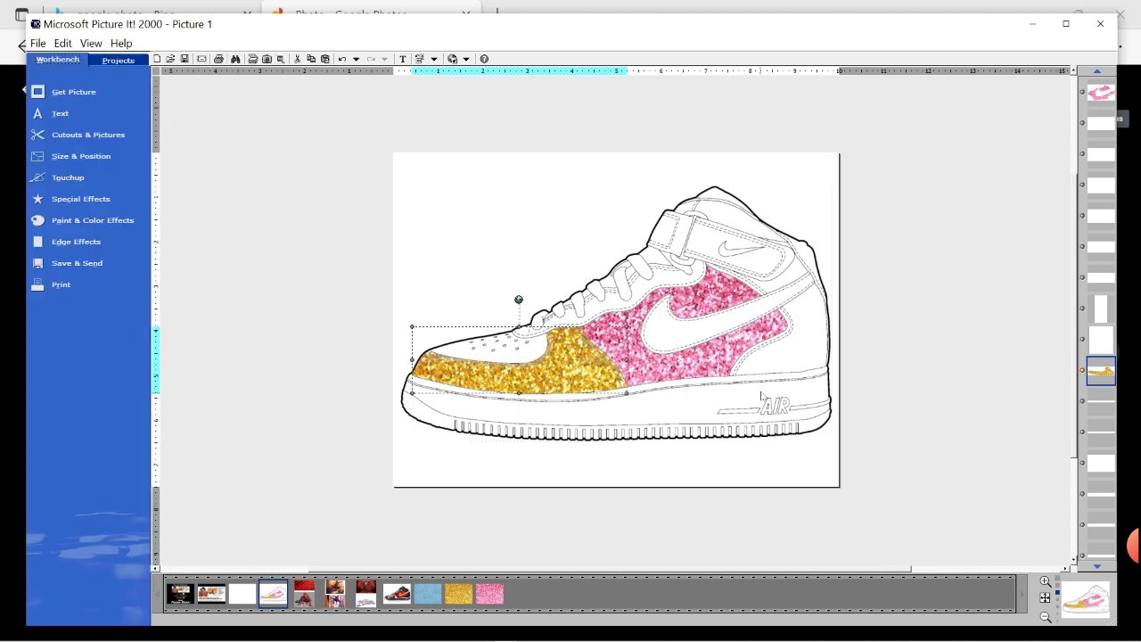
Try to shift the upper cutout that runs from the laces to the heel, and undo the move
click(813, 356)
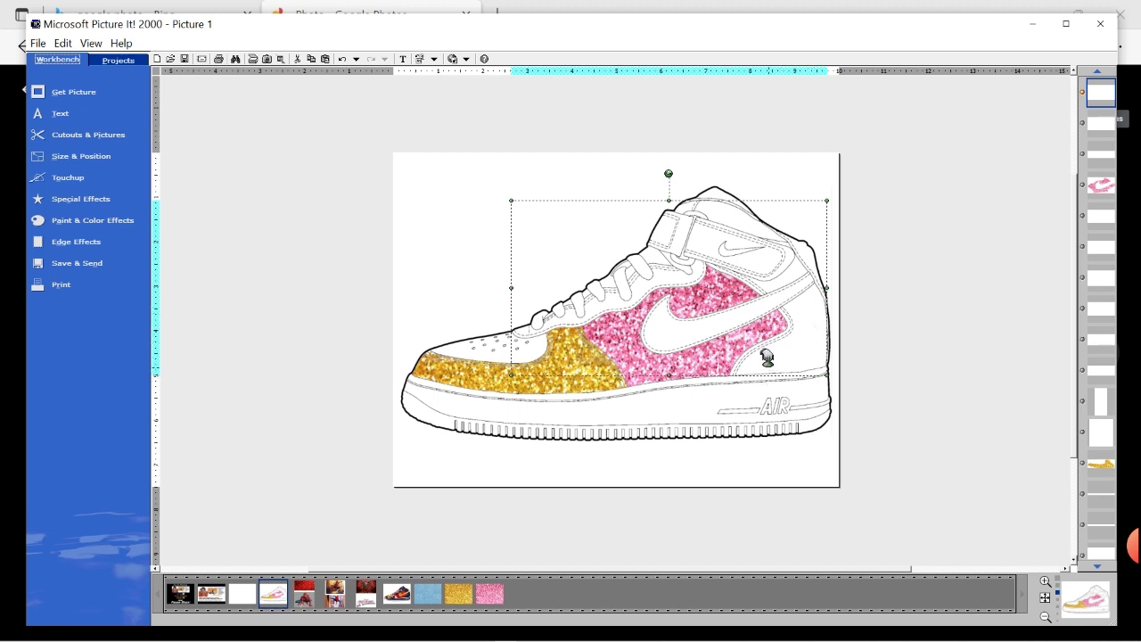
mouse_move(796, 338)
mouse_down()
mouse_move(725, 319)
mouse_move(747, 324)
mouse_move(601, 365)
mouse_move(789, 329)
mouse_up()
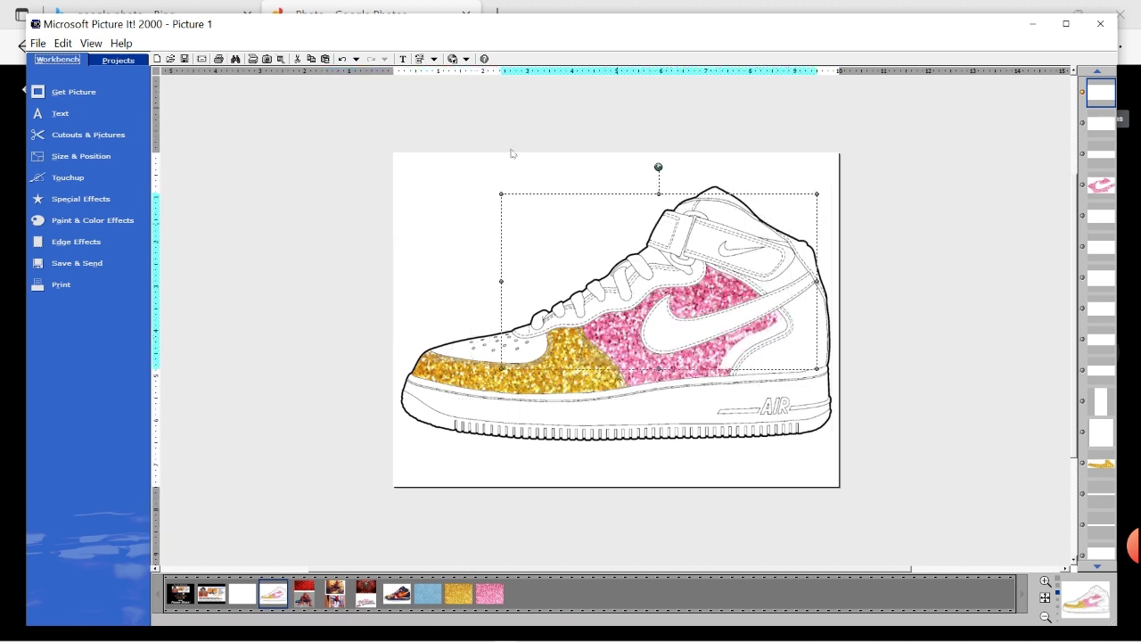
click(344, 60)
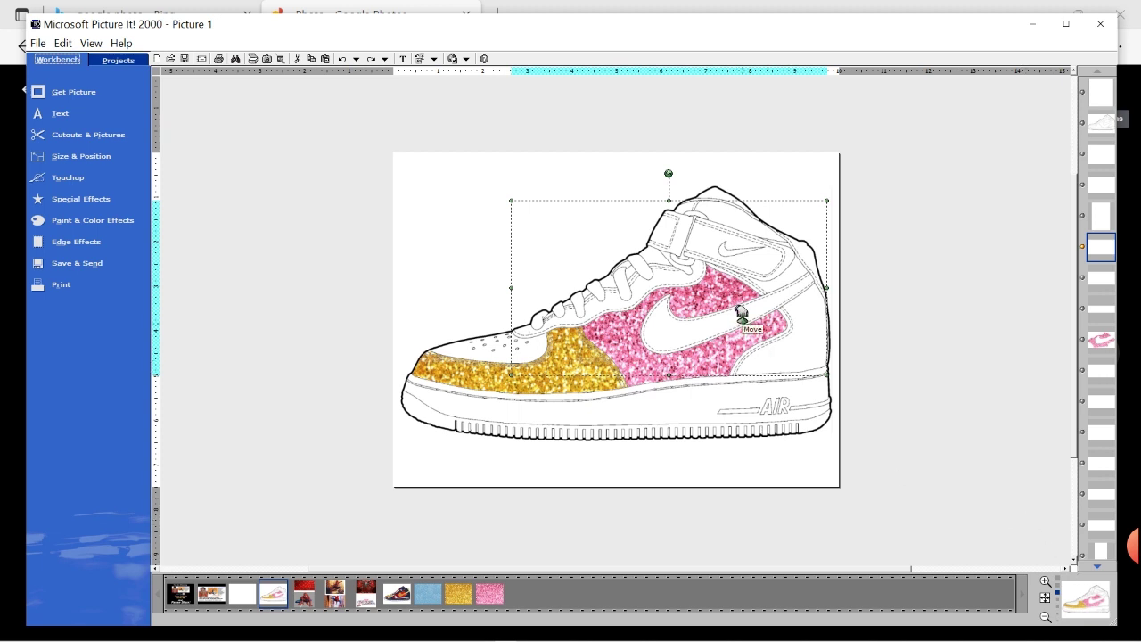
Reorder the laces-to-heel cutout in the stack so it sits directly below the shoe outline, and keep it selected
click(1098, 567)
click(1100, 571)
click(1099, 571)
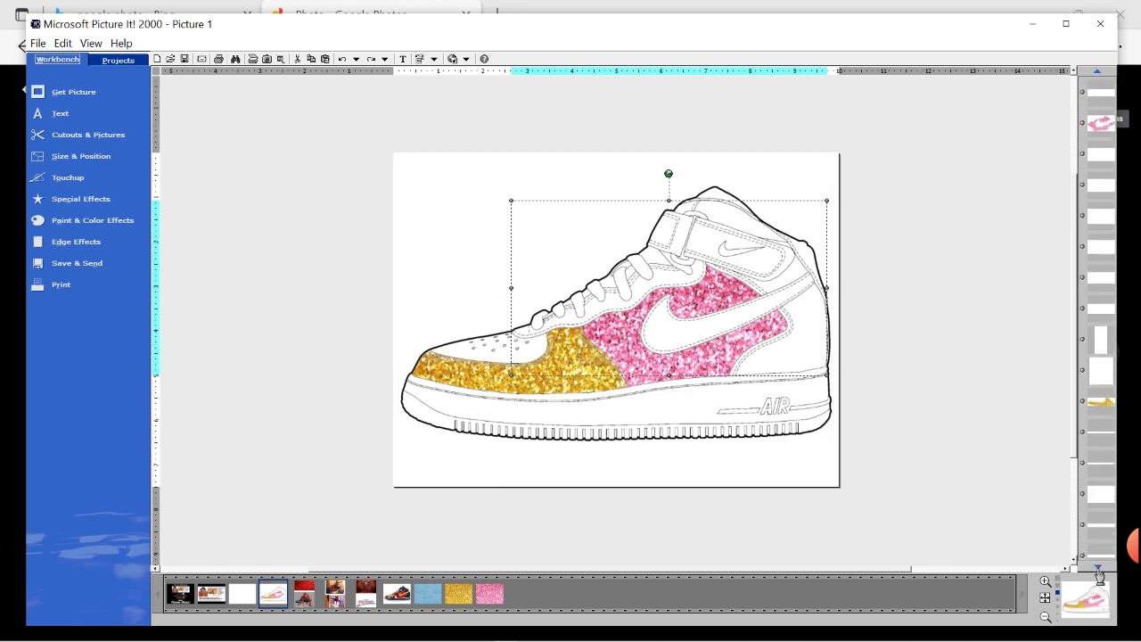
click(1100, 570)
click(802, 336)
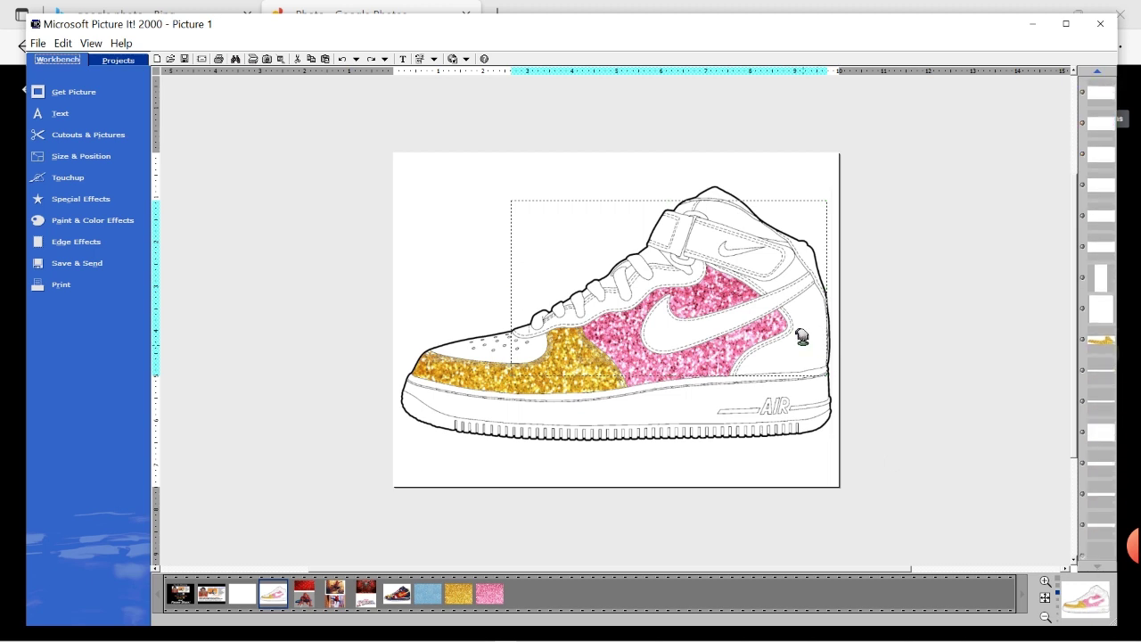
click(950, 403)
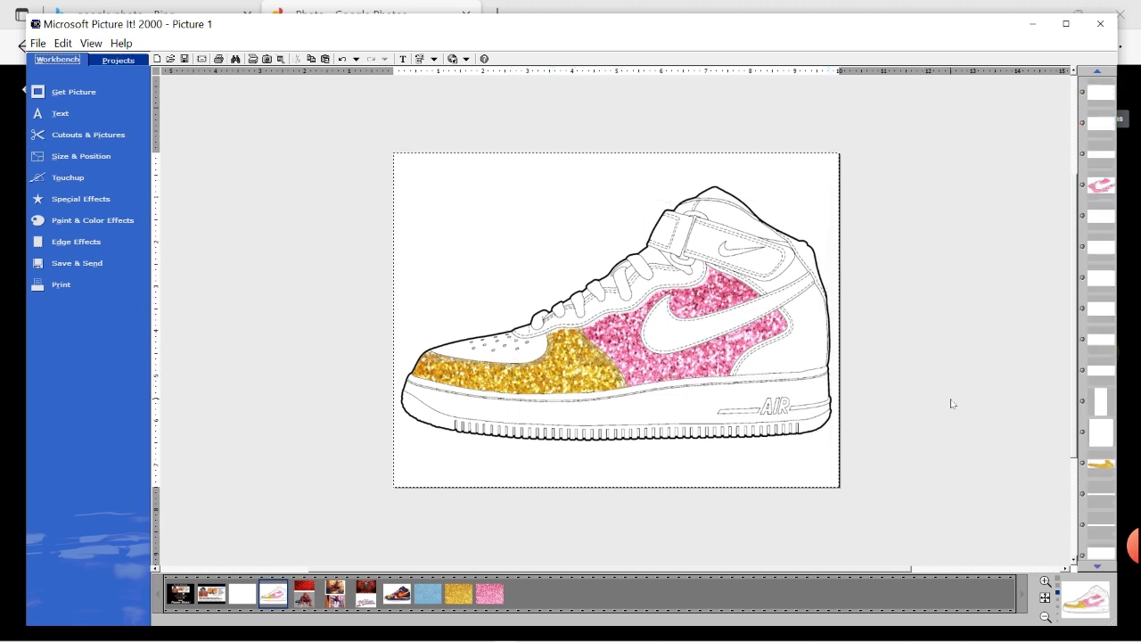
click(798, 360)
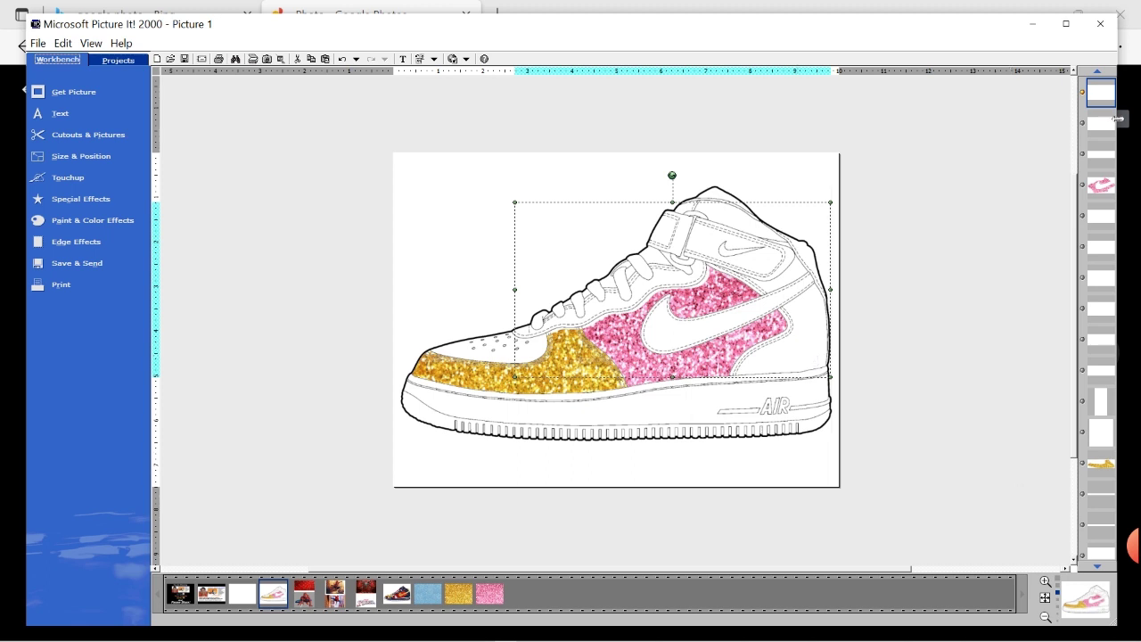
click(1097, 73)
click(1097, 73)
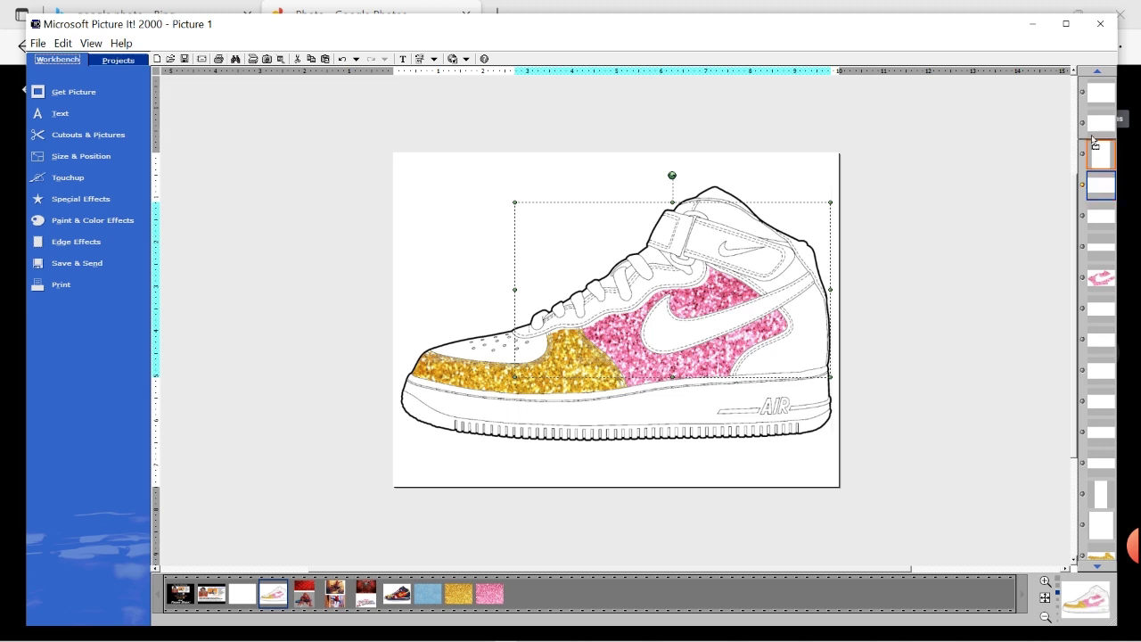
click(1101, 89)
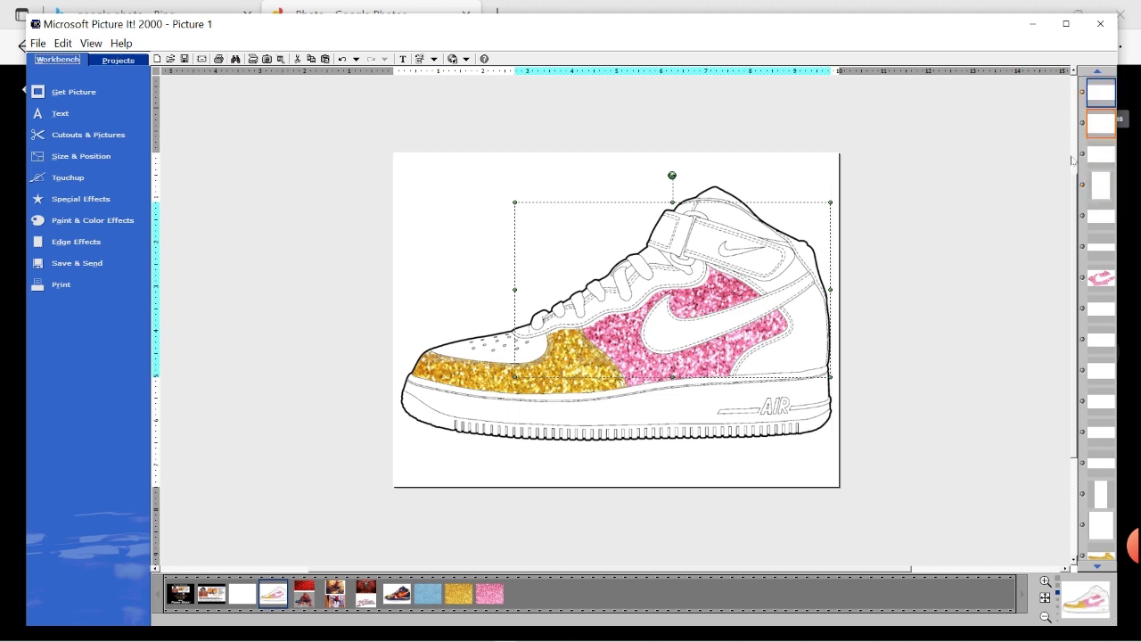
click(1098, 73)
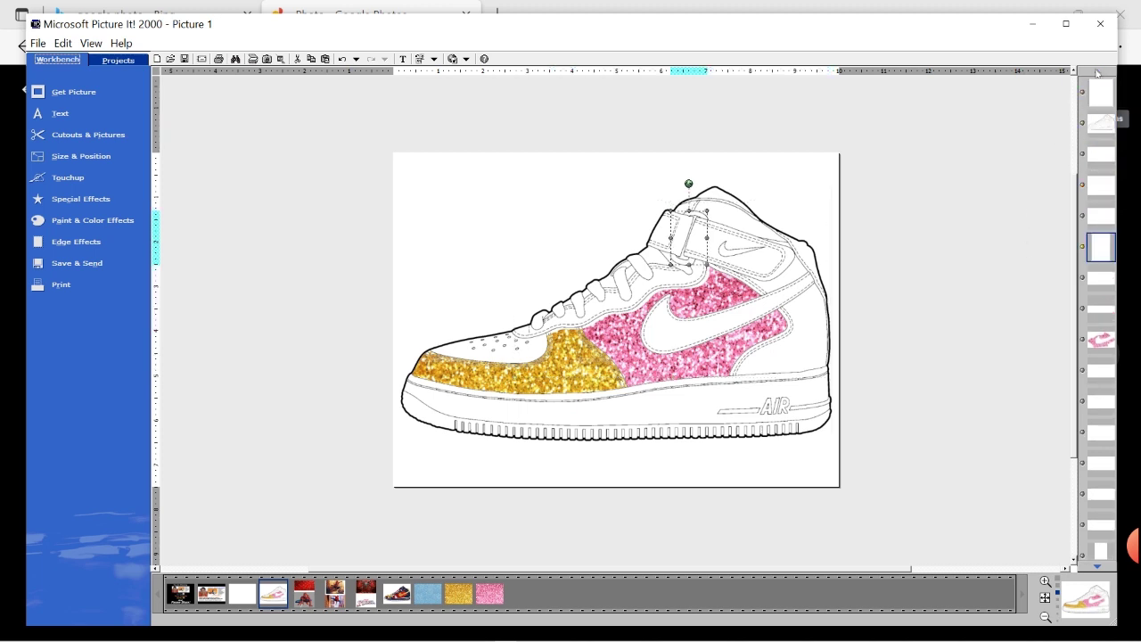
click(787, 351)
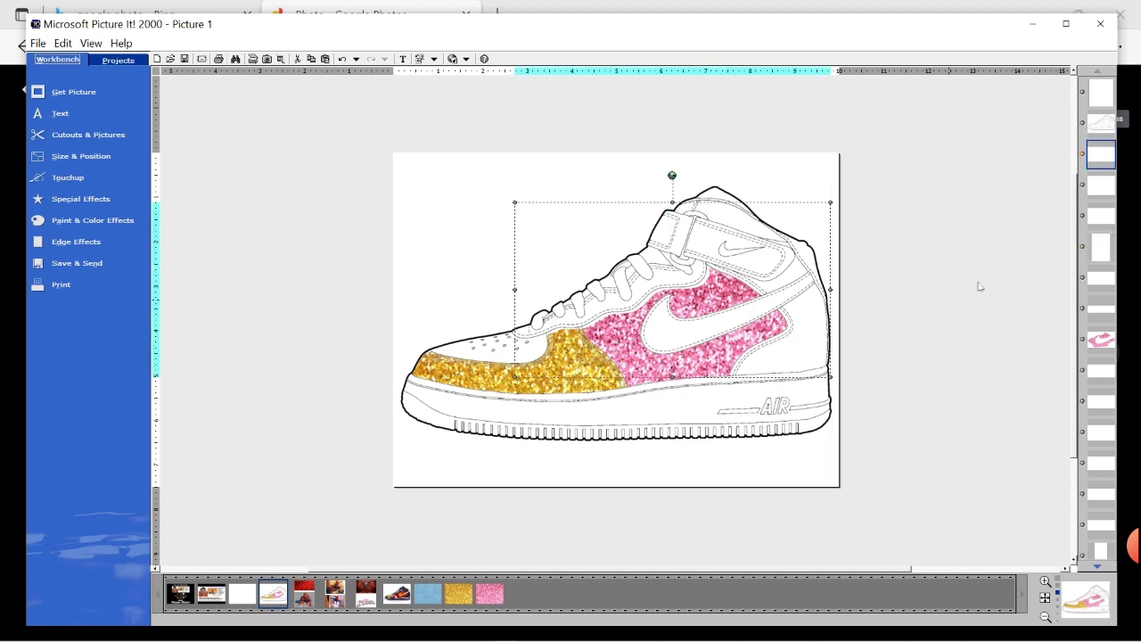
Try to place the laces-to-heel cutout at the top of the stack above the shoe outline, and undo the reordering
click(1105, 87)
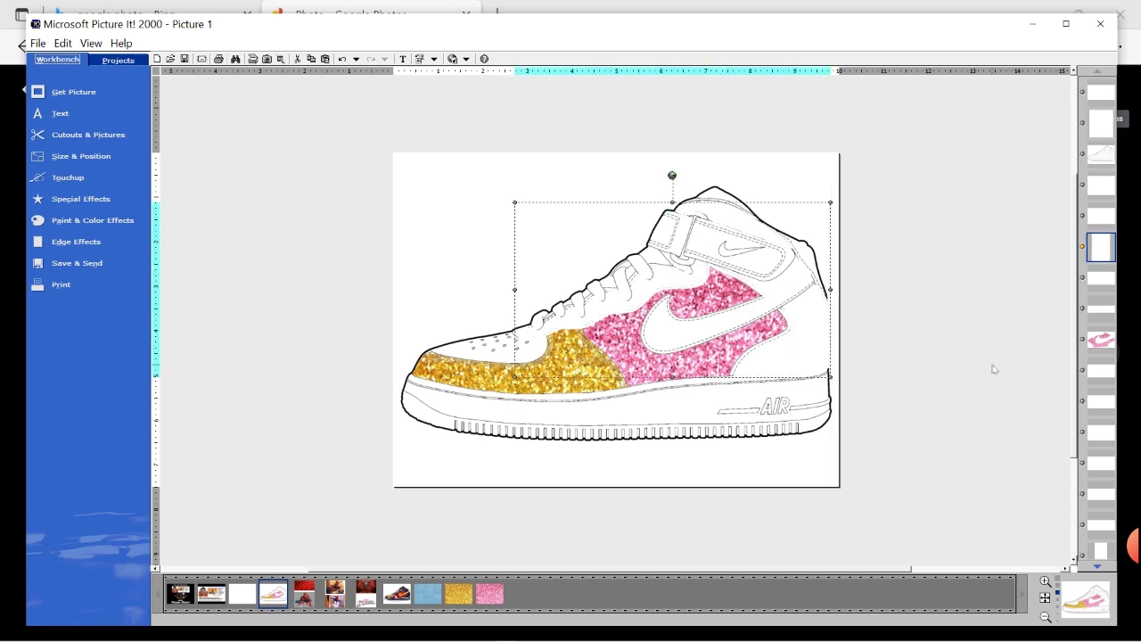
click(341, 58)
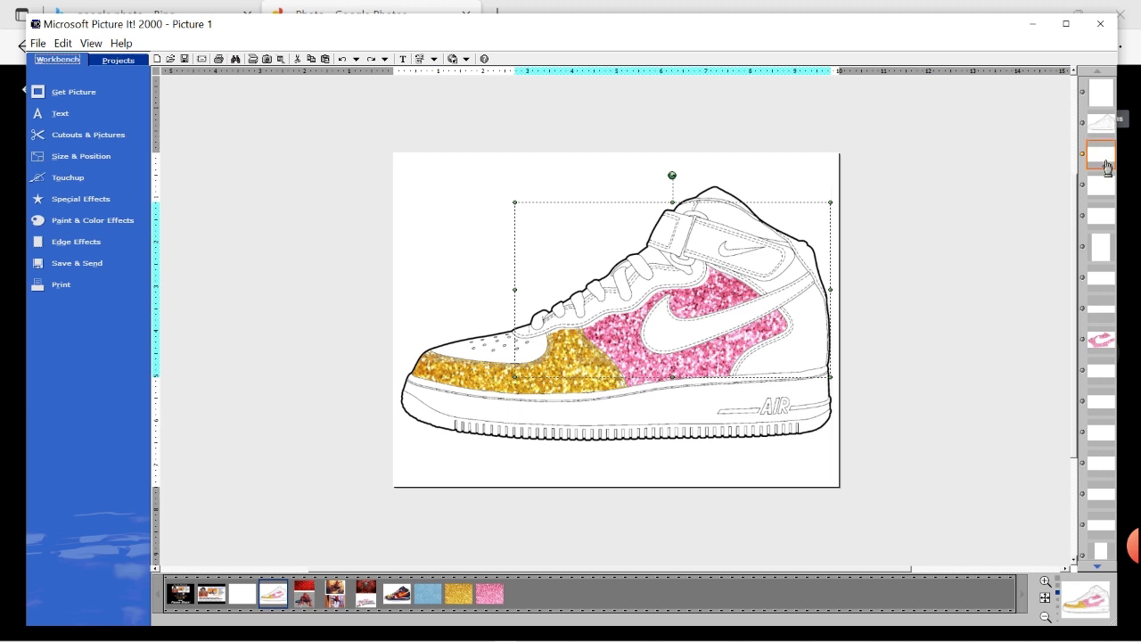
Fill the cutout that runs from the laces to the heel with the gold glitter picture
click(102, 137)
click(253, 270)
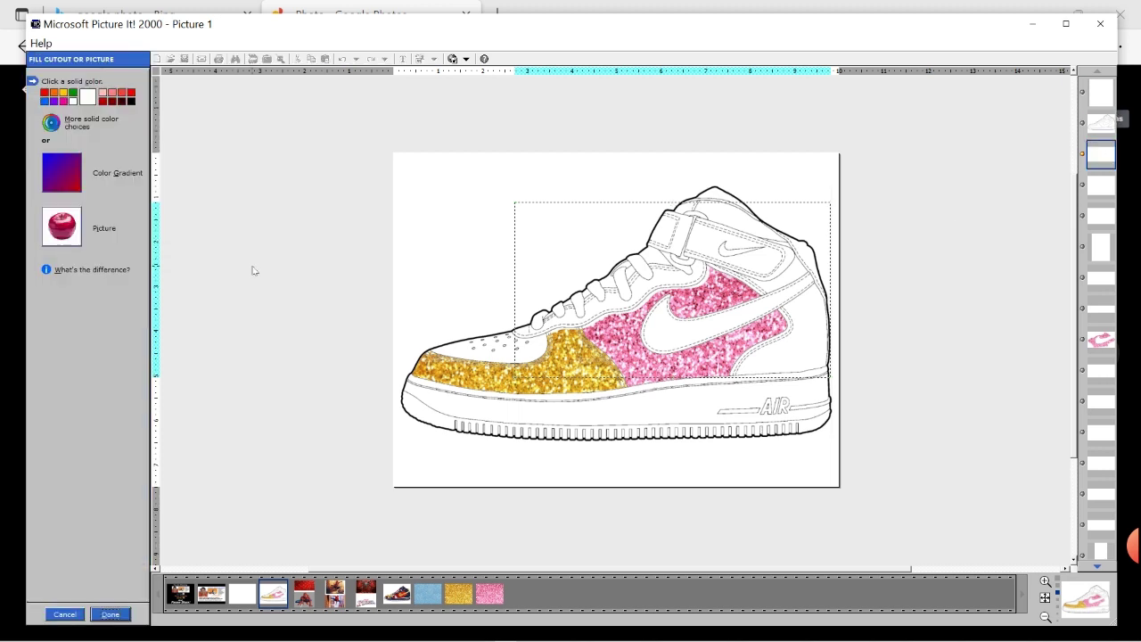
click(62, 229)
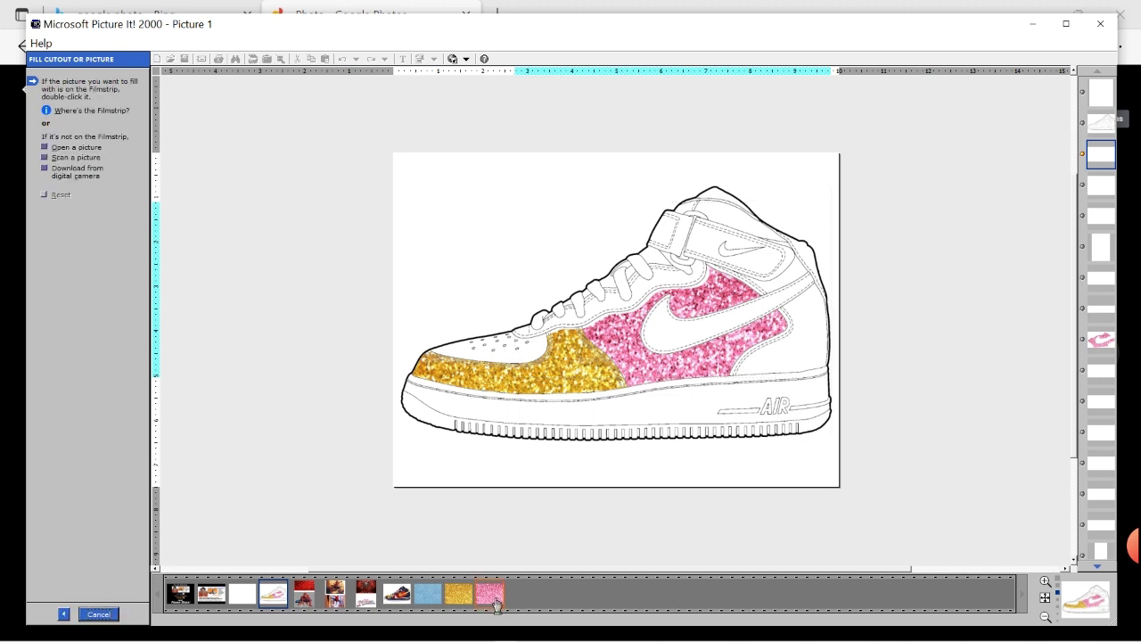
drag(459, 596, 796, 346)
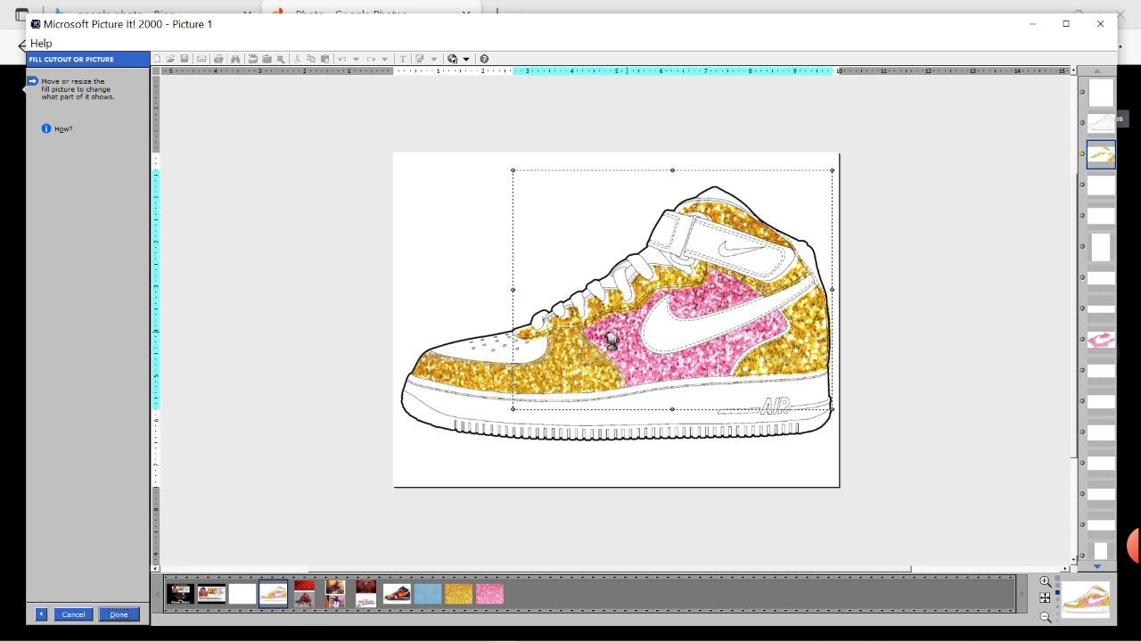
click(120, 615)
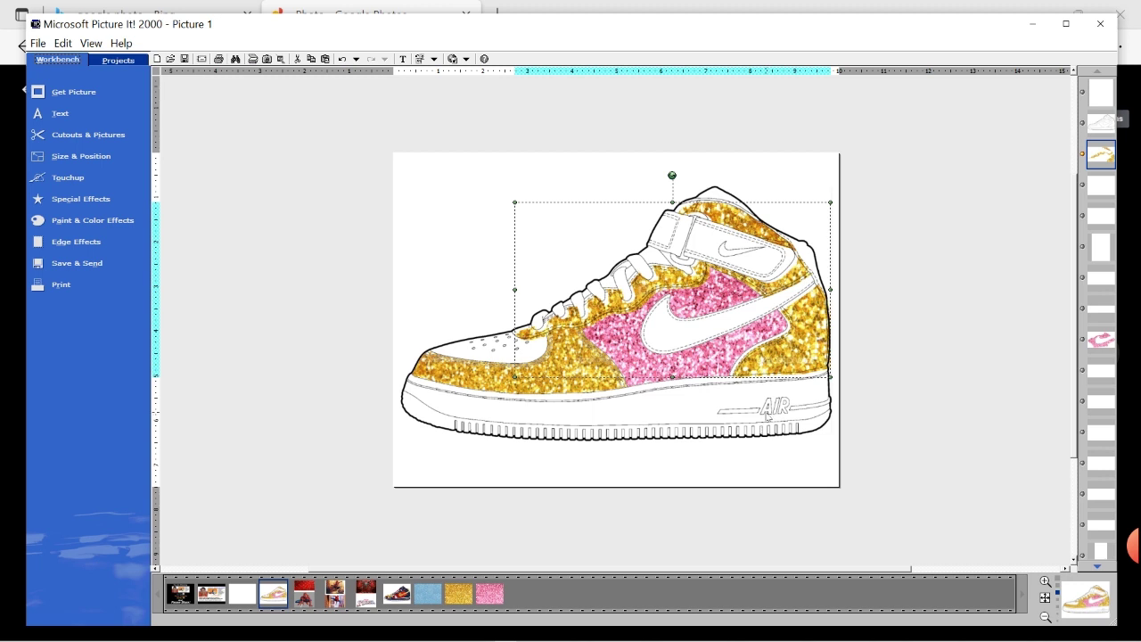
Fill the AIR lettering and stripe cutout on the midsole with the gold glitter picture
click(767, 415)
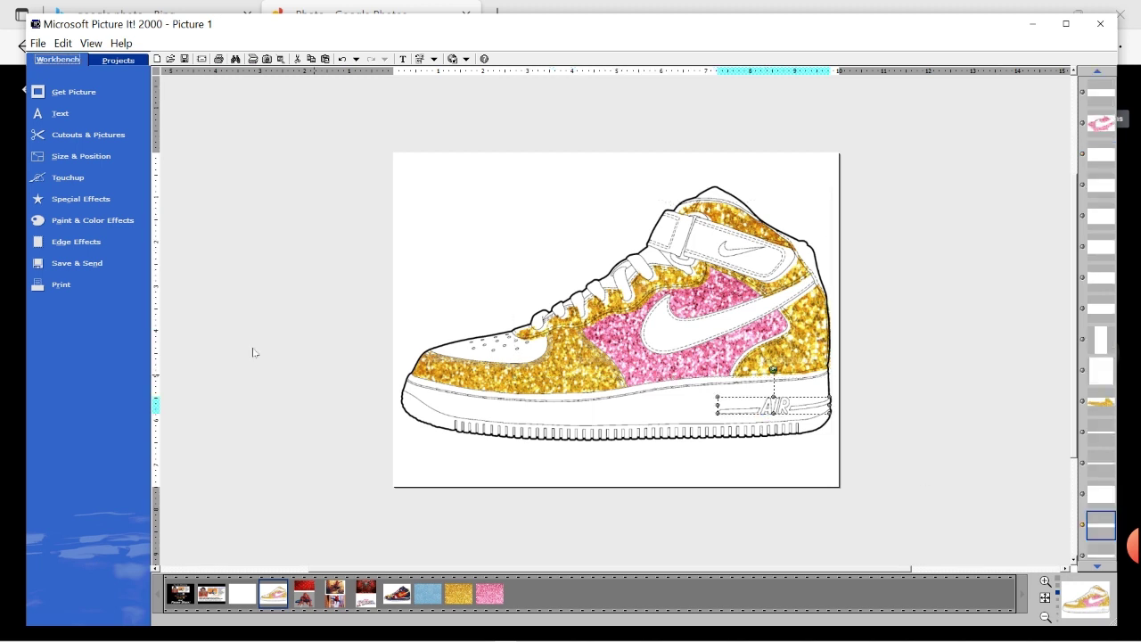
click(89, 134)
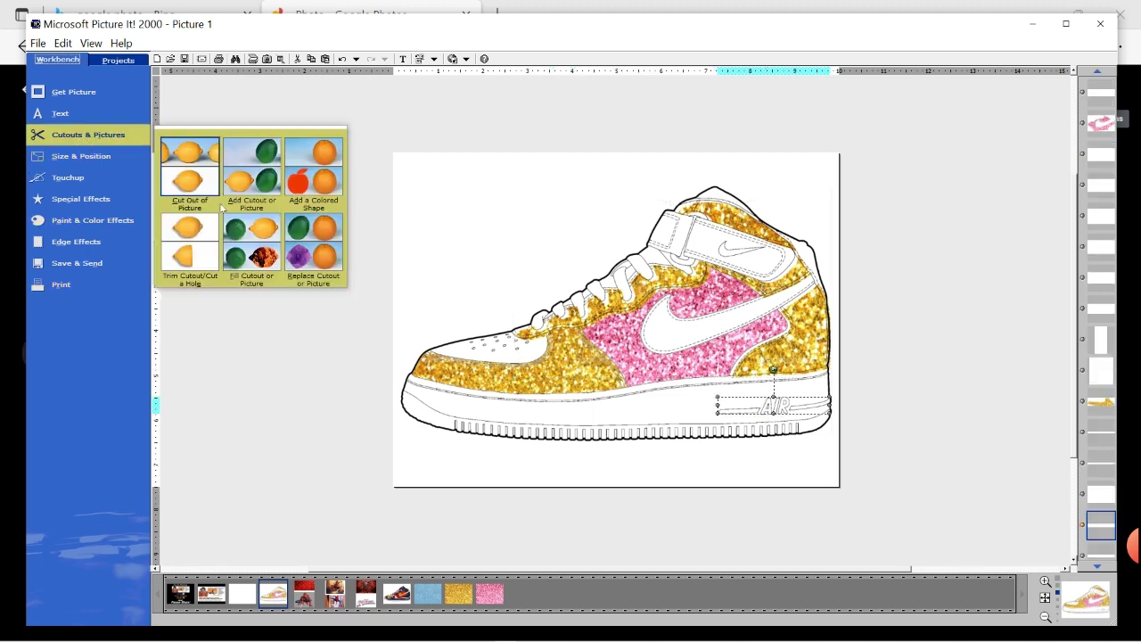
click(272, 256)
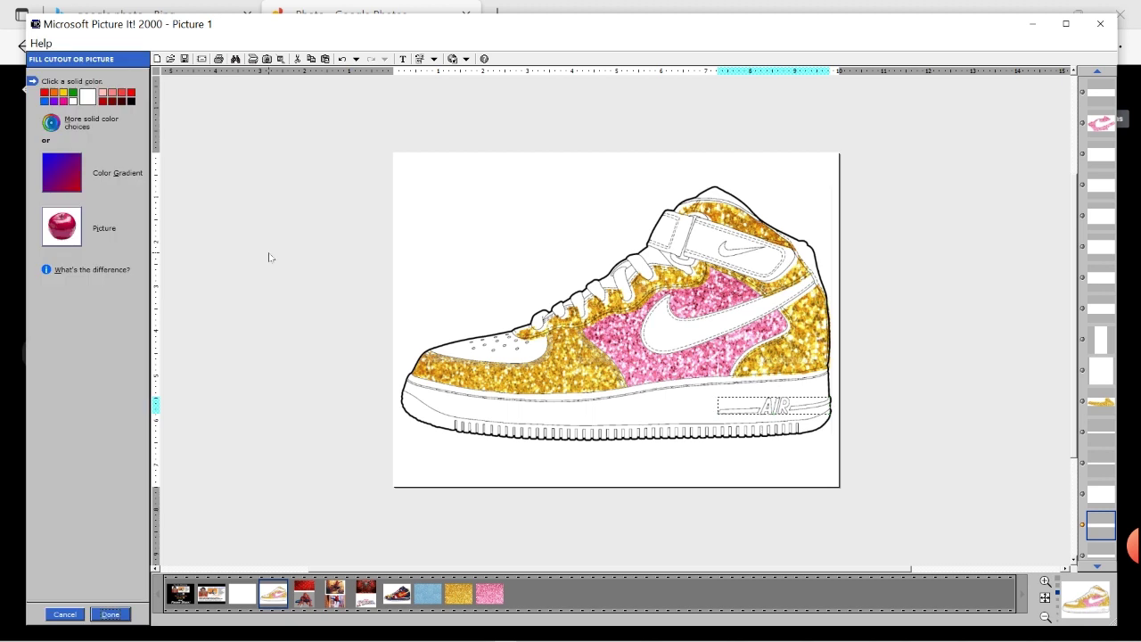
click(70, 239)
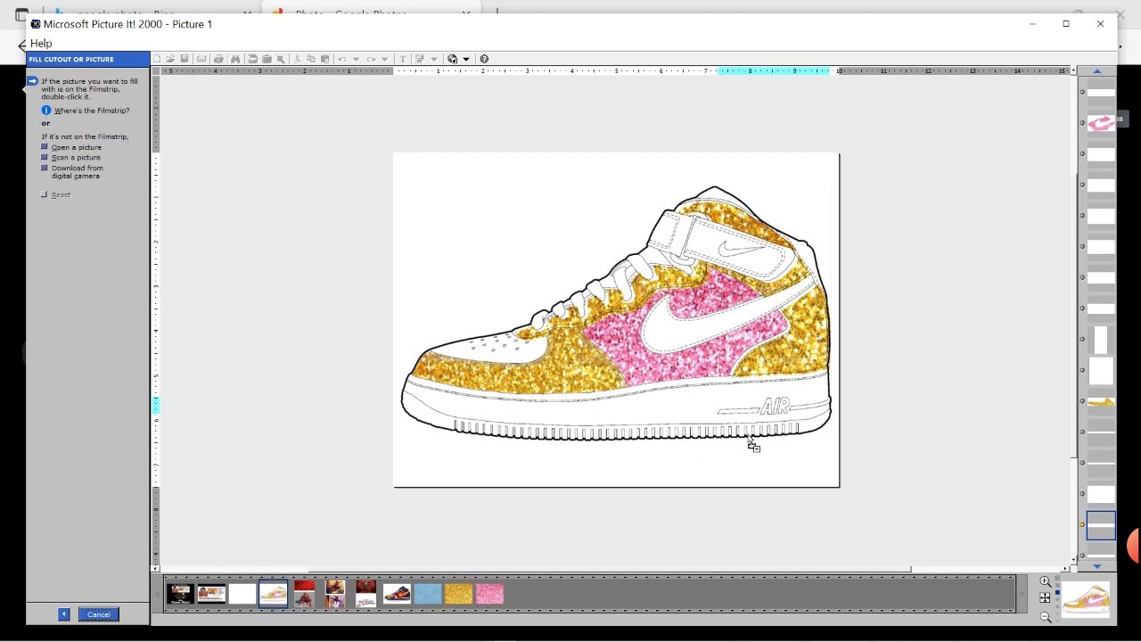
click(781, 413)
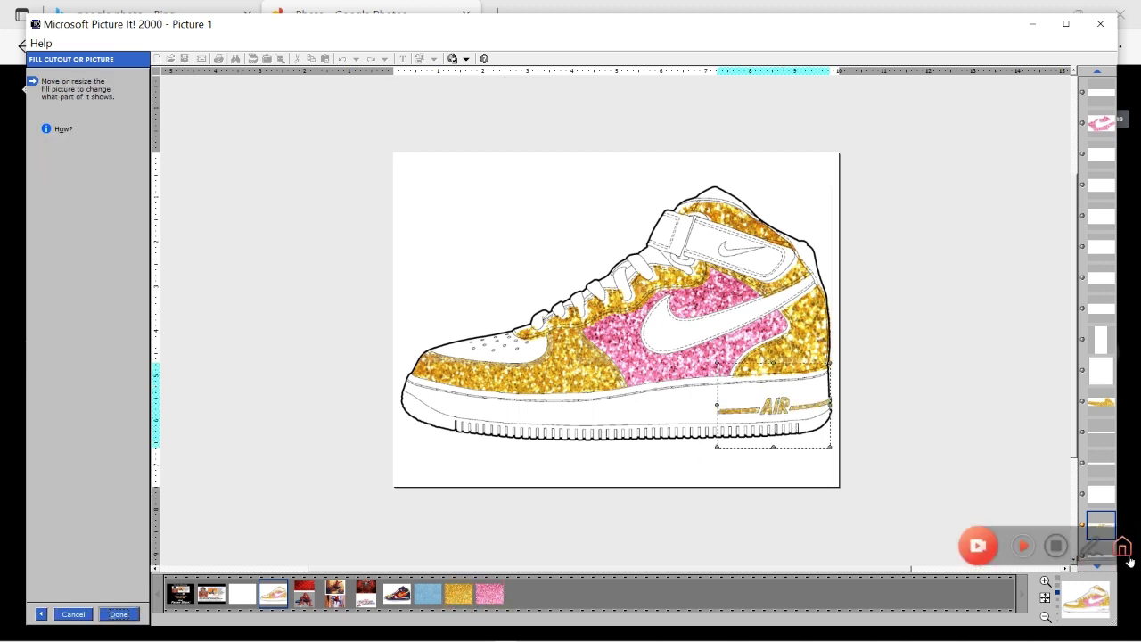
click(123, 614)
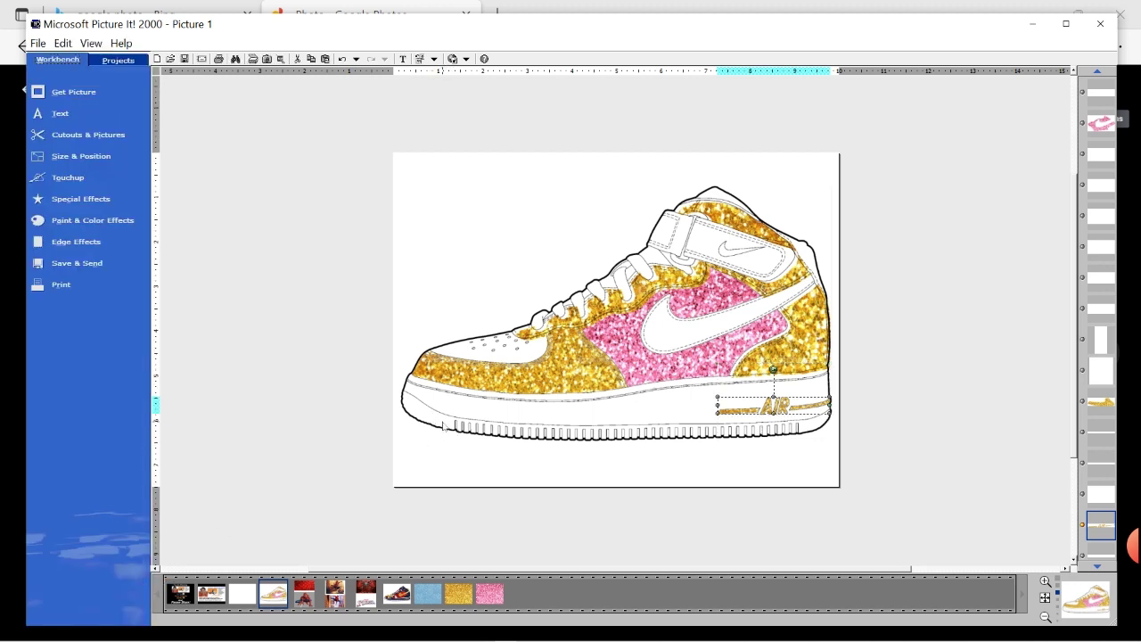
Fill the outsole cutout along the bottom of the shoe with the pink glitter picture
click(444, 426)
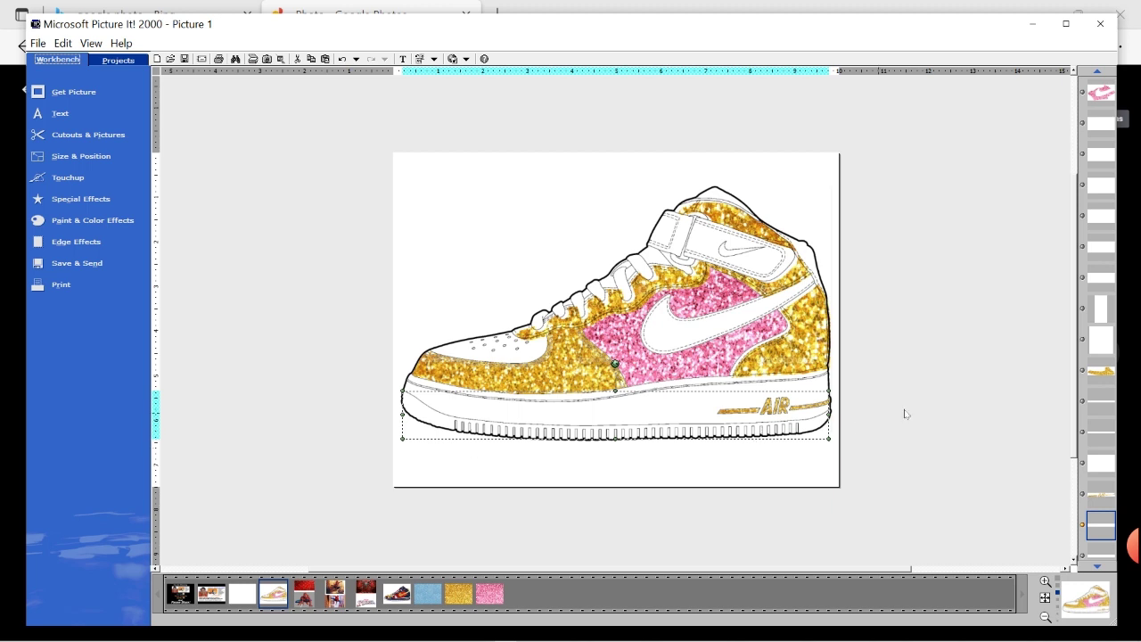
click(98, 137)
click(252, 259)
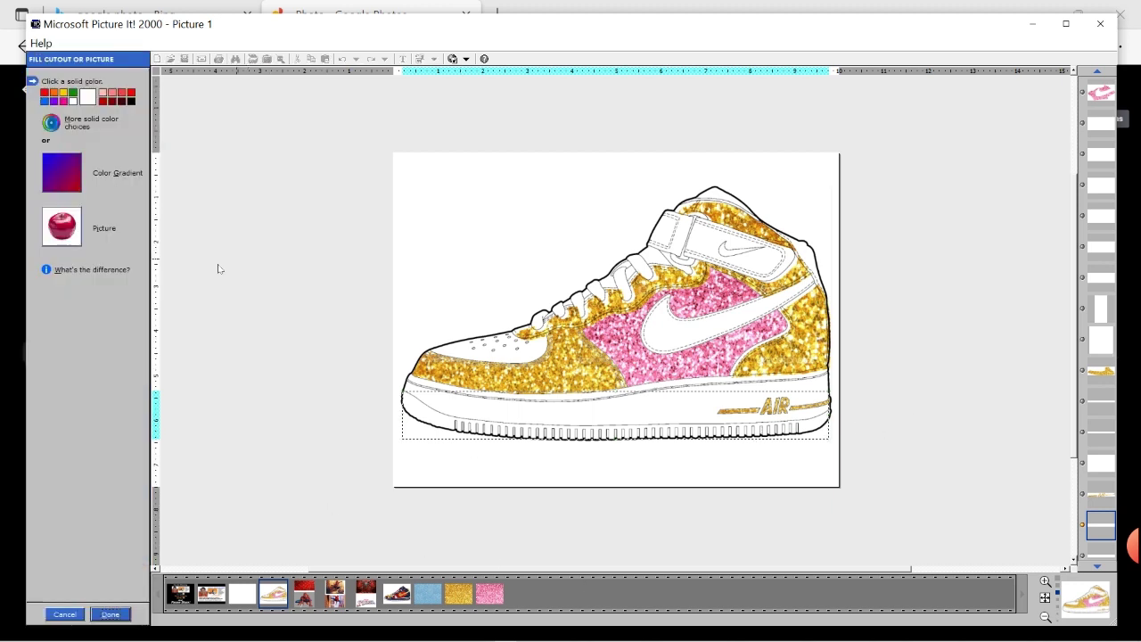
click(59, 235)
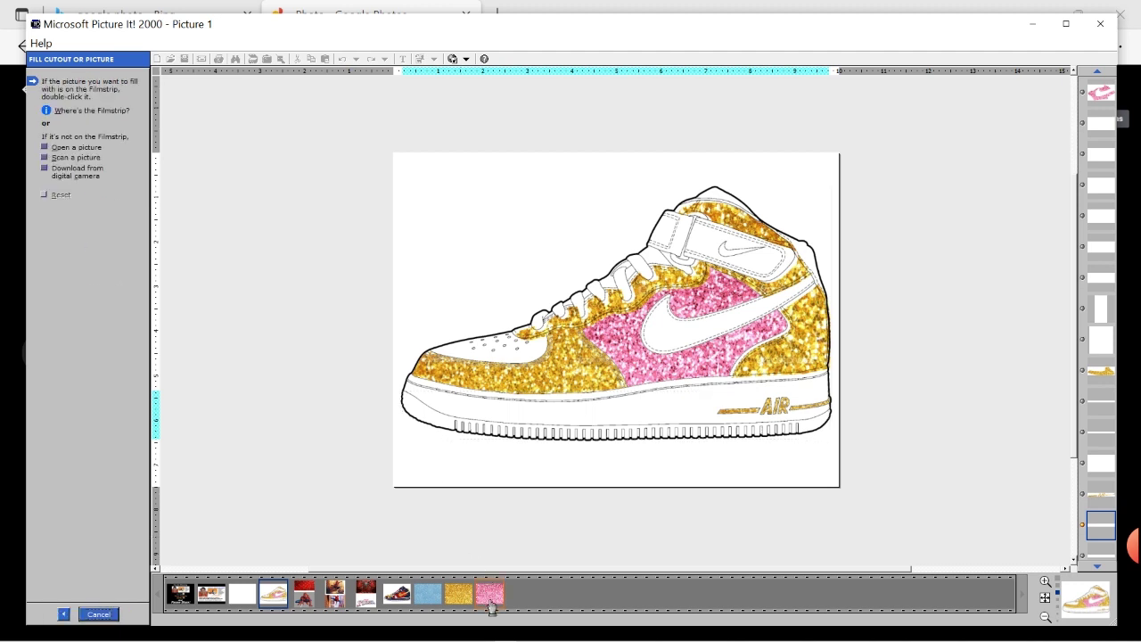
drag(491, 599, 583, 428)
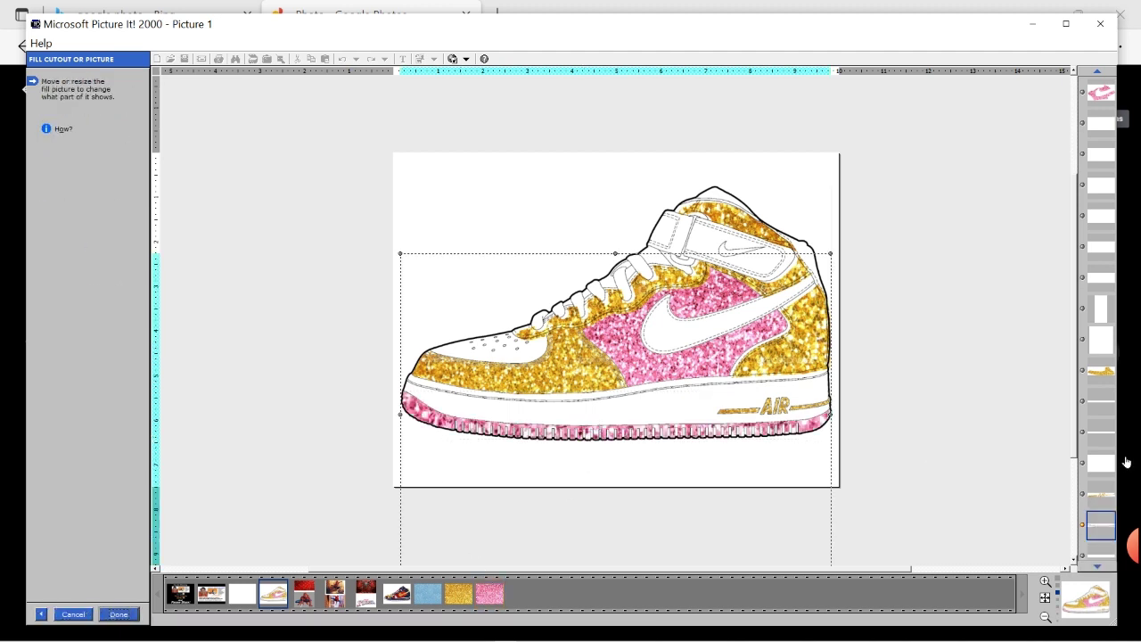
click(136, 615)
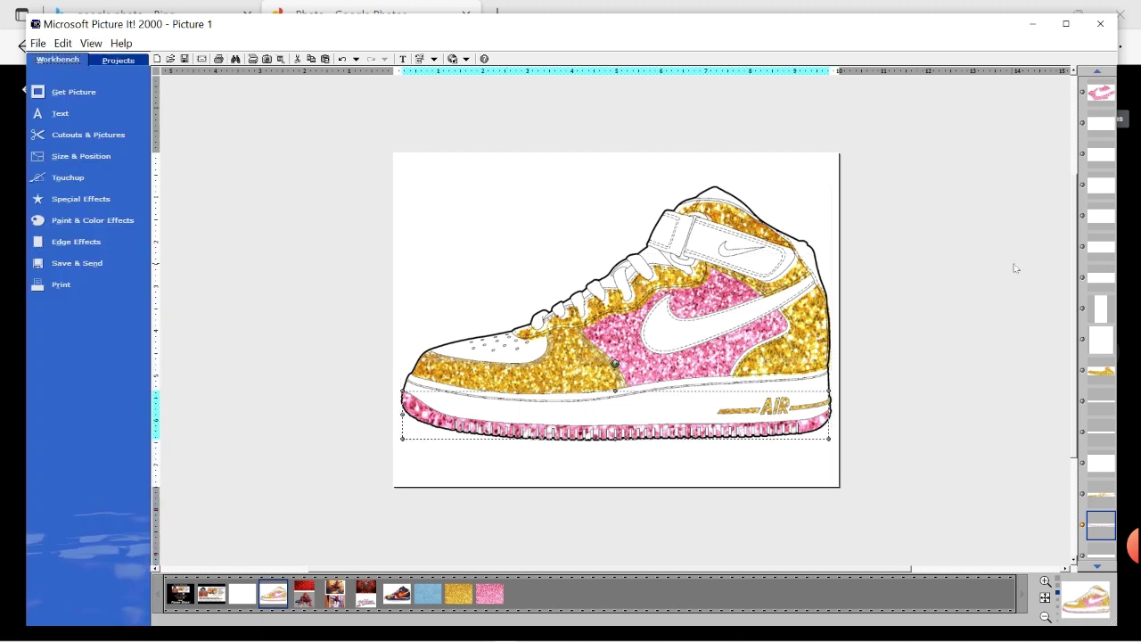
Fill the ankle strap cutout with the pink glitter picture
click(705, 250)
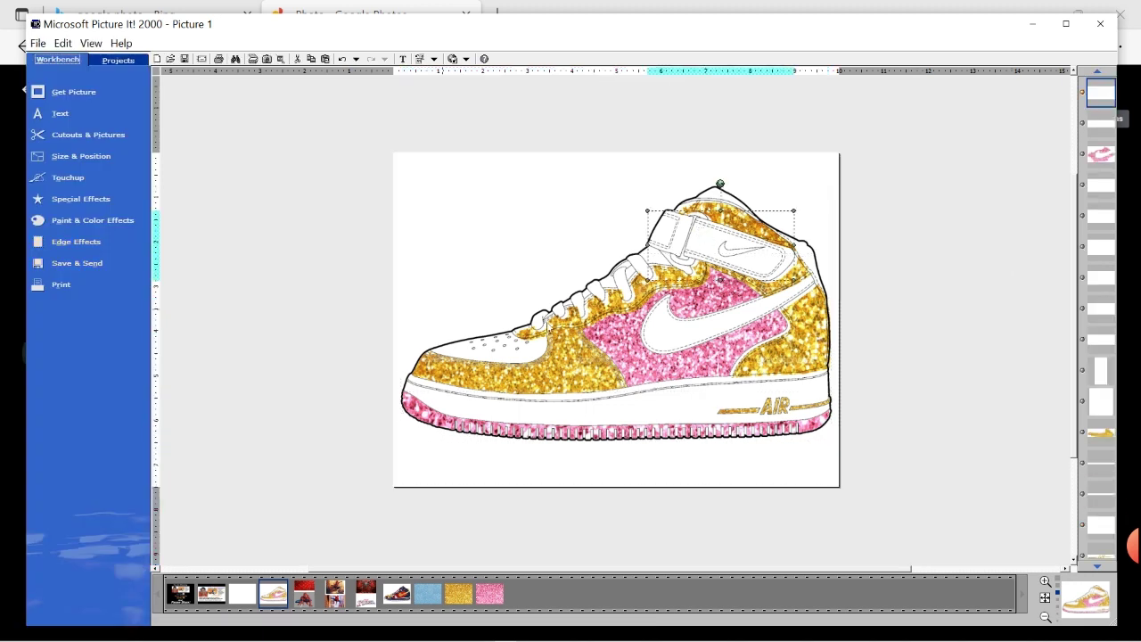
click(91, 131)
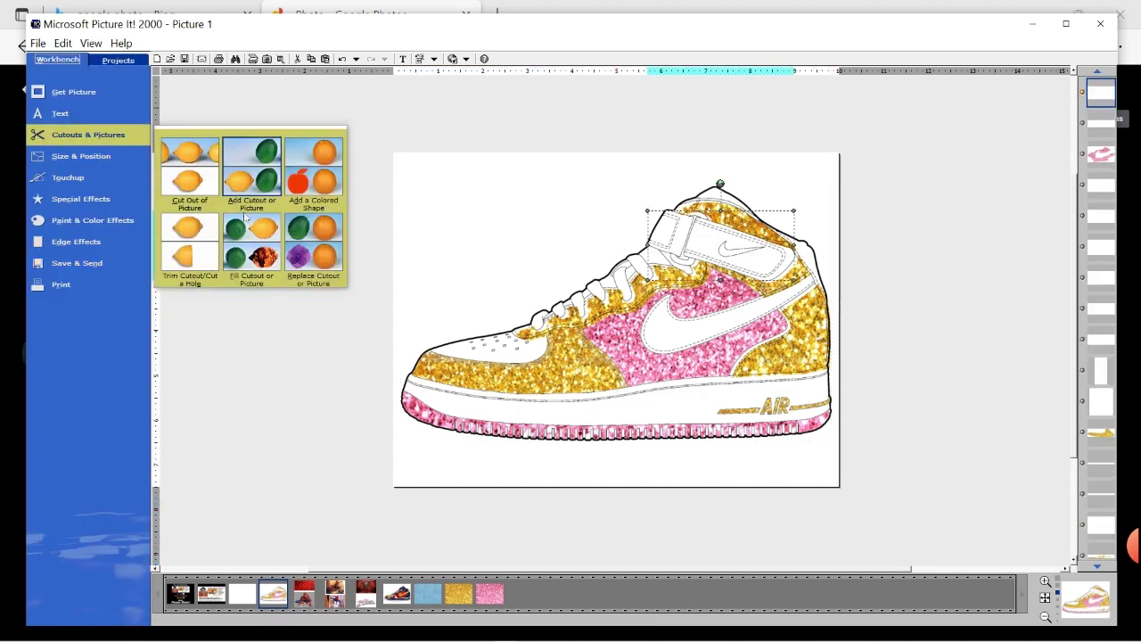
click(253, 253)
click(62, 226)
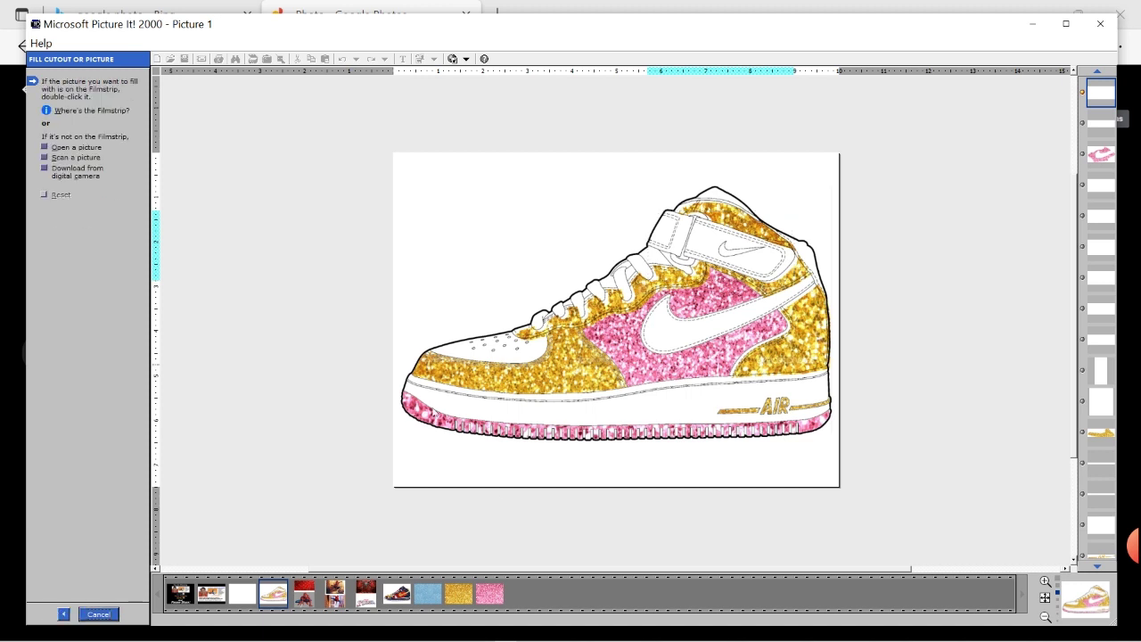
double_click(789, 281)
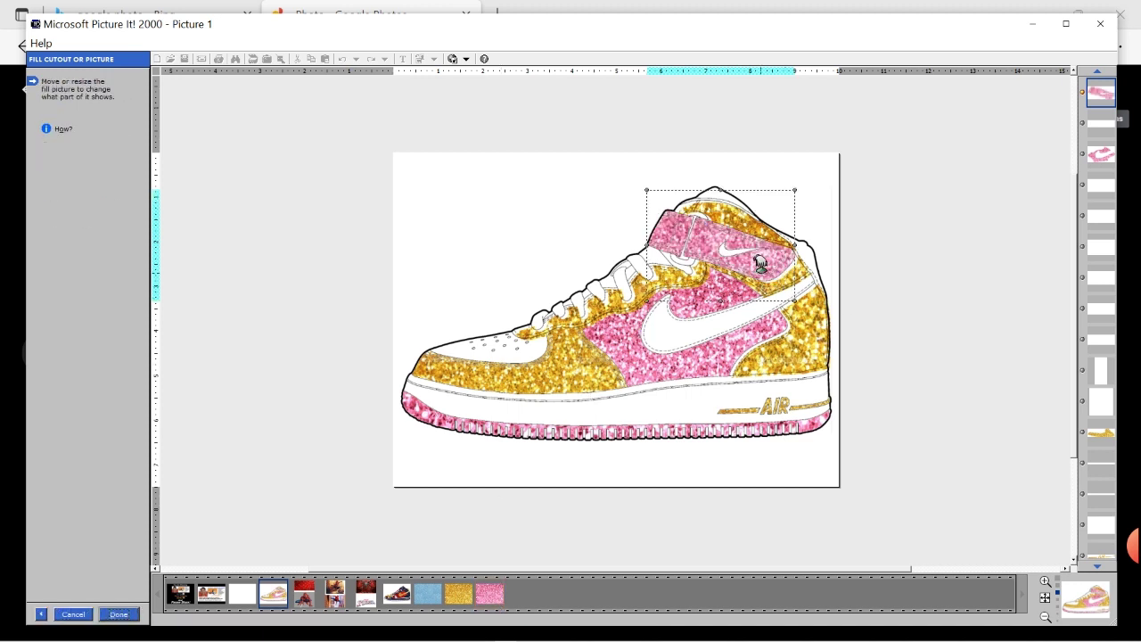
click(119, 614)
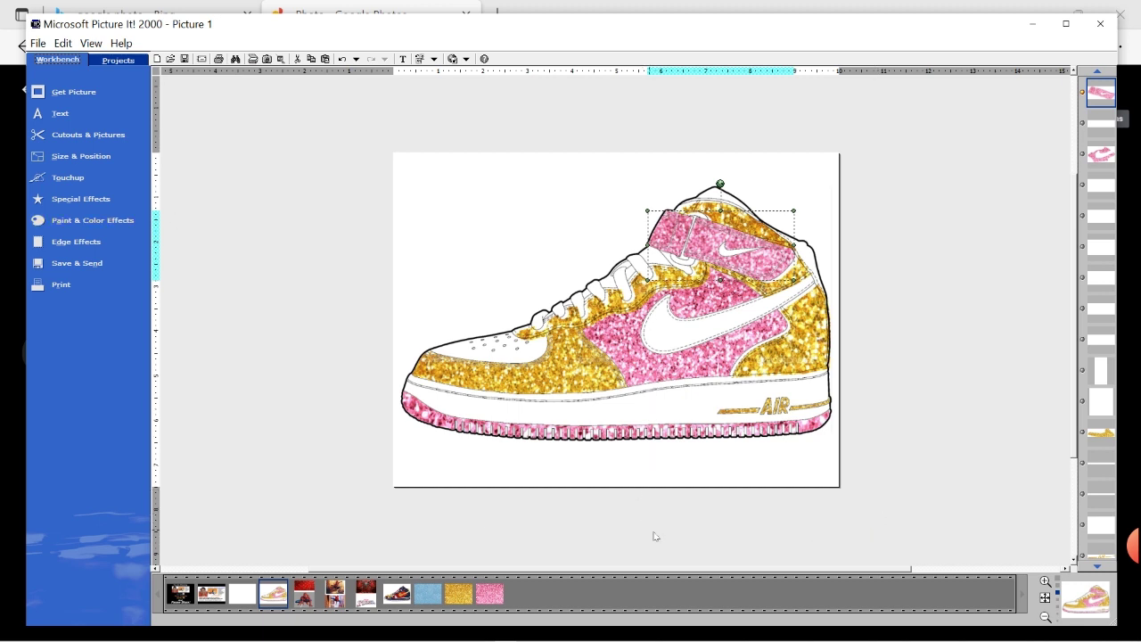
Undo all the glitter fills on the shoe and clear the cutout selection
click(343, 59)
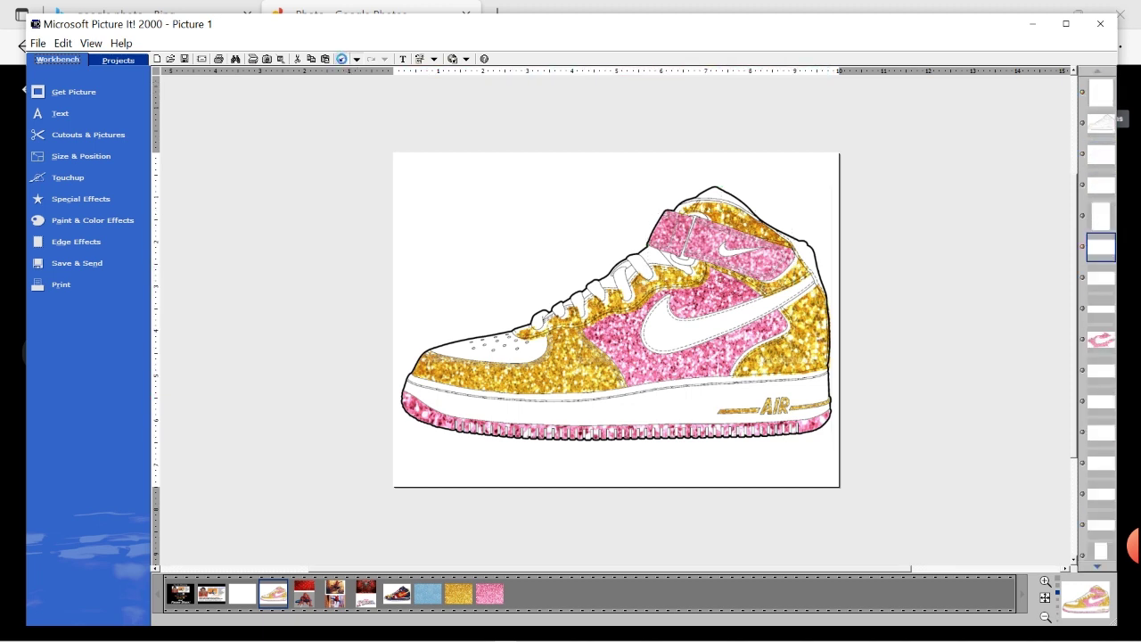
click(343, 59)
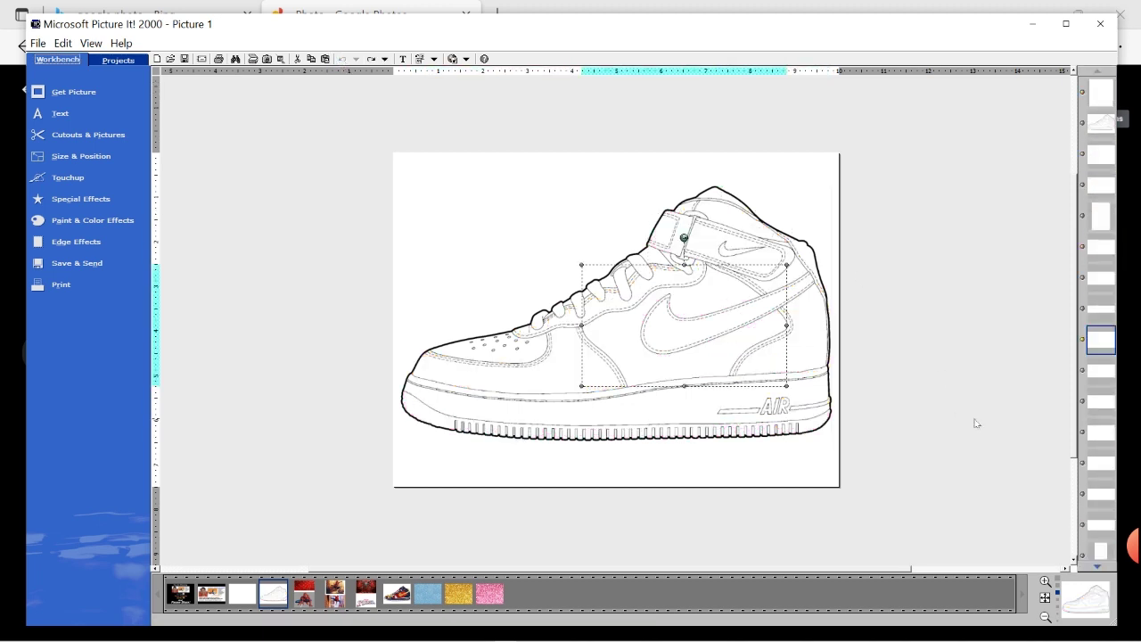
click(431, 513)
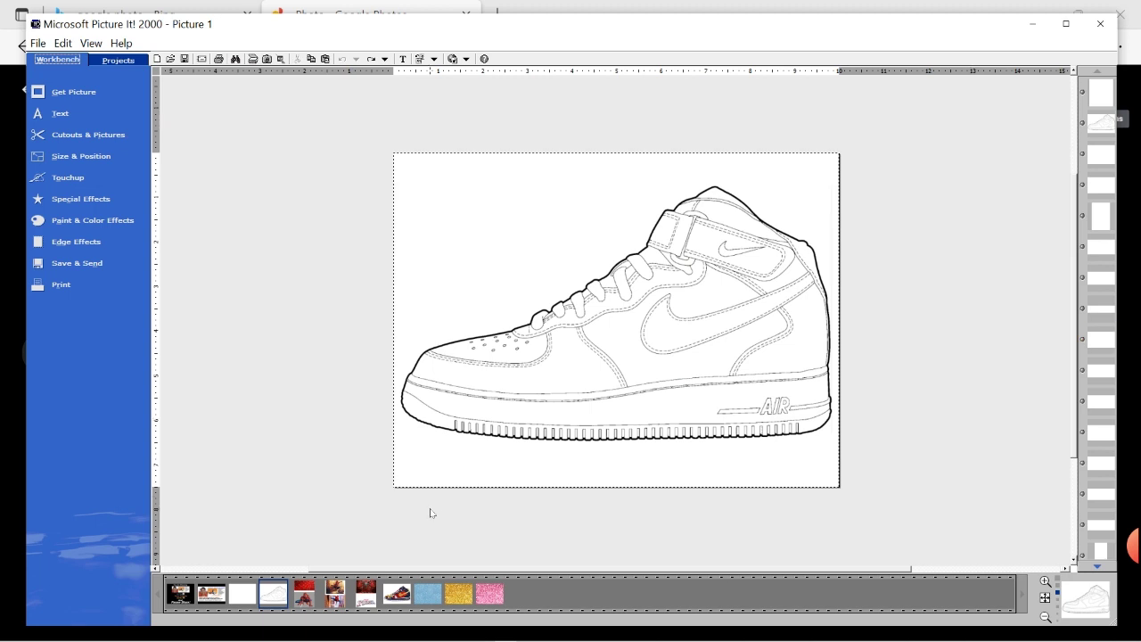
Fill the side panel cutout around the large swoosh with the red web picture
click(620, 346)
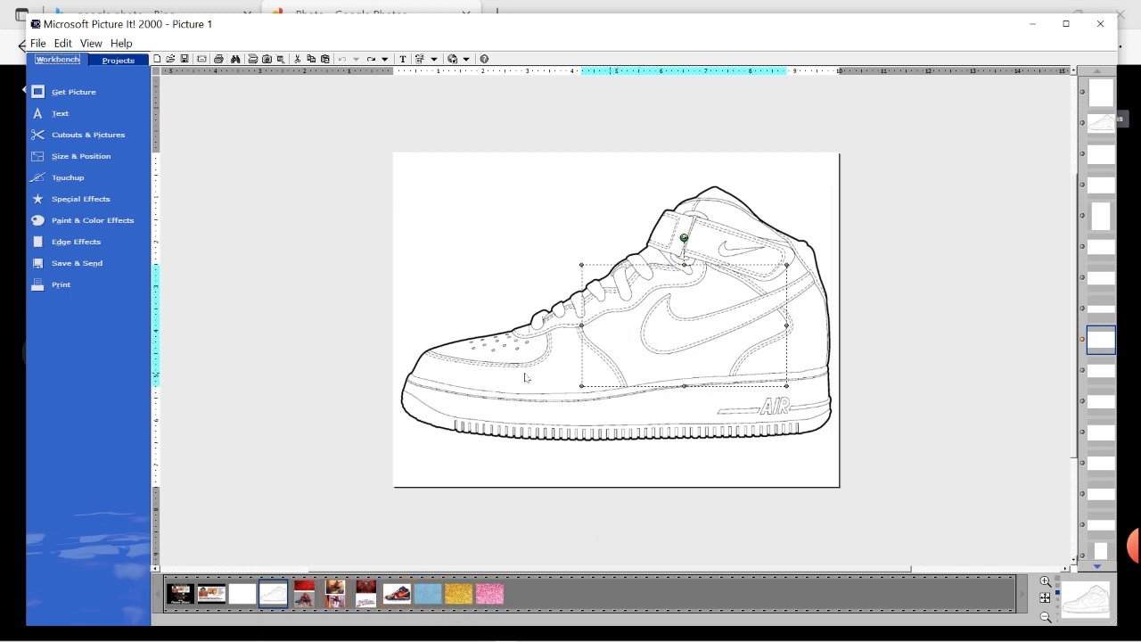
click(81, 137)
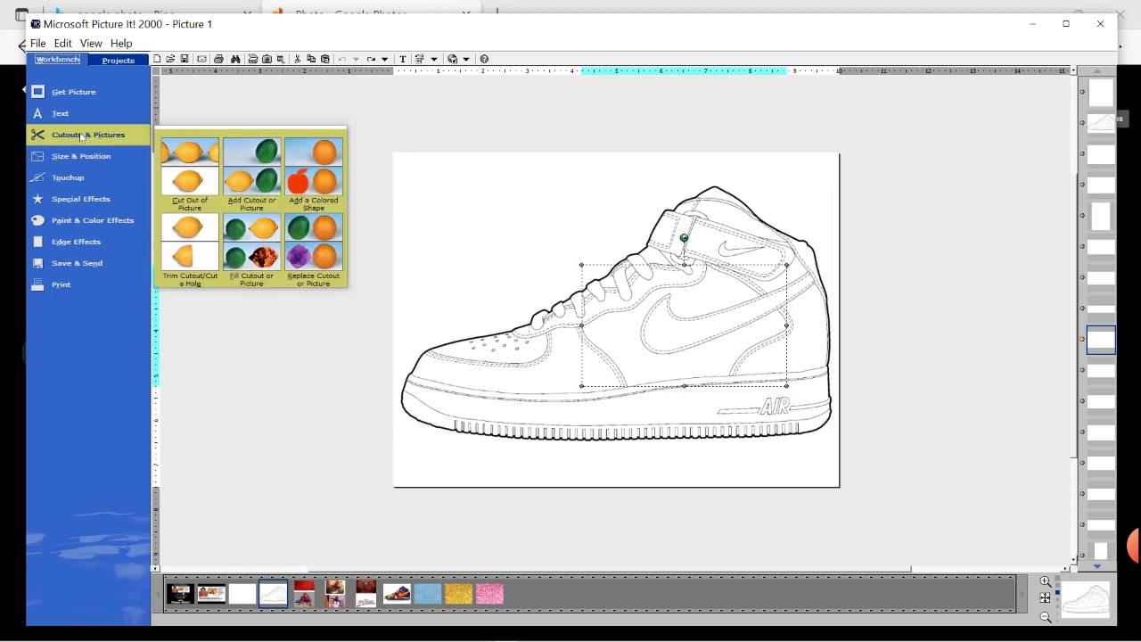
click(252, 254)
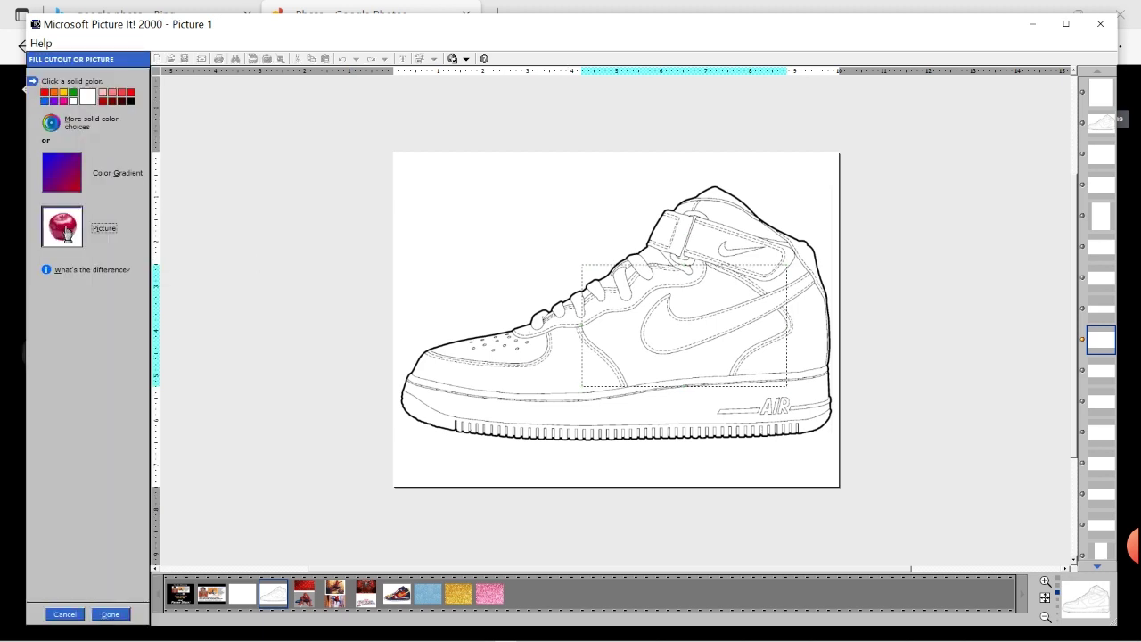
click(63, 227)
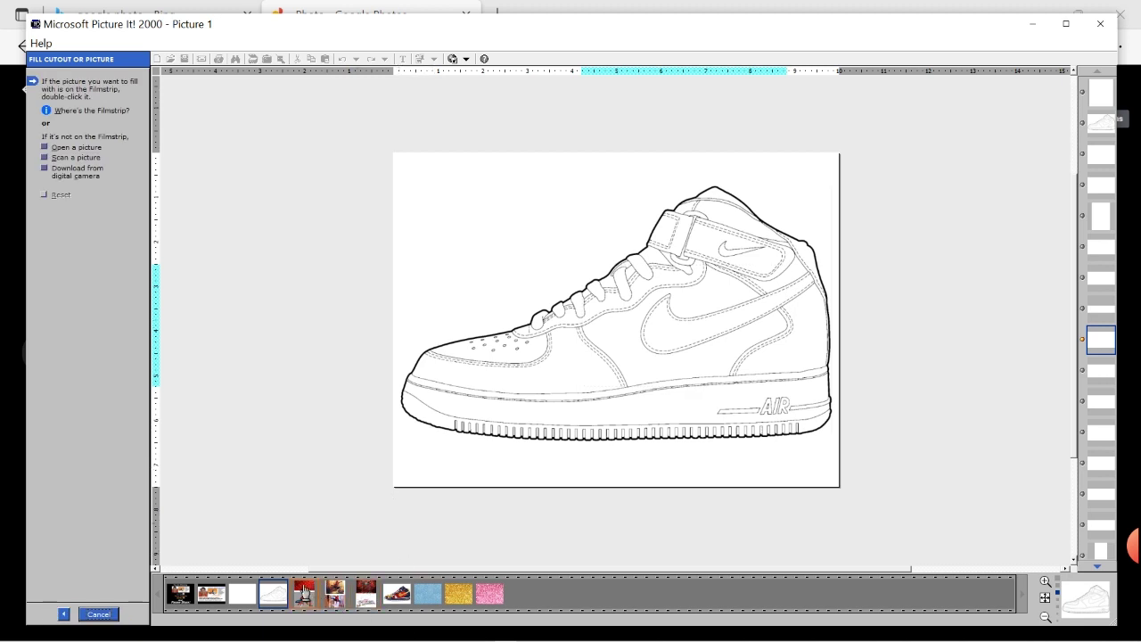
drag(306, 592, 687, 420)
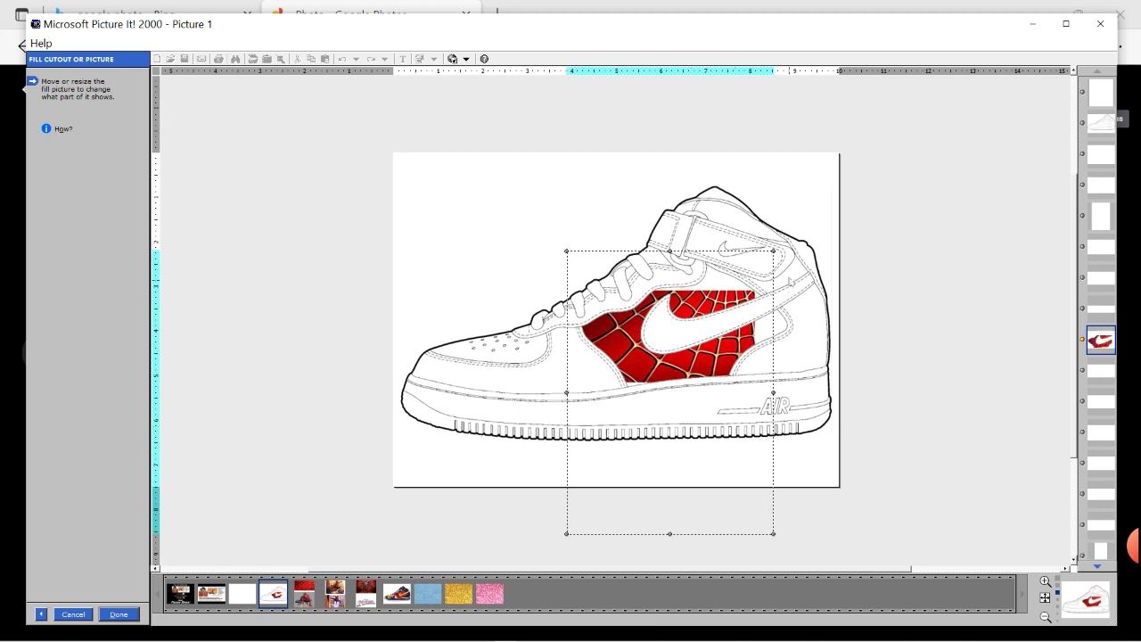
Enlarge and reposition the red web fill picture so it covers the whole side panel, and finish the fill
drag(781, 243, 841, 217)
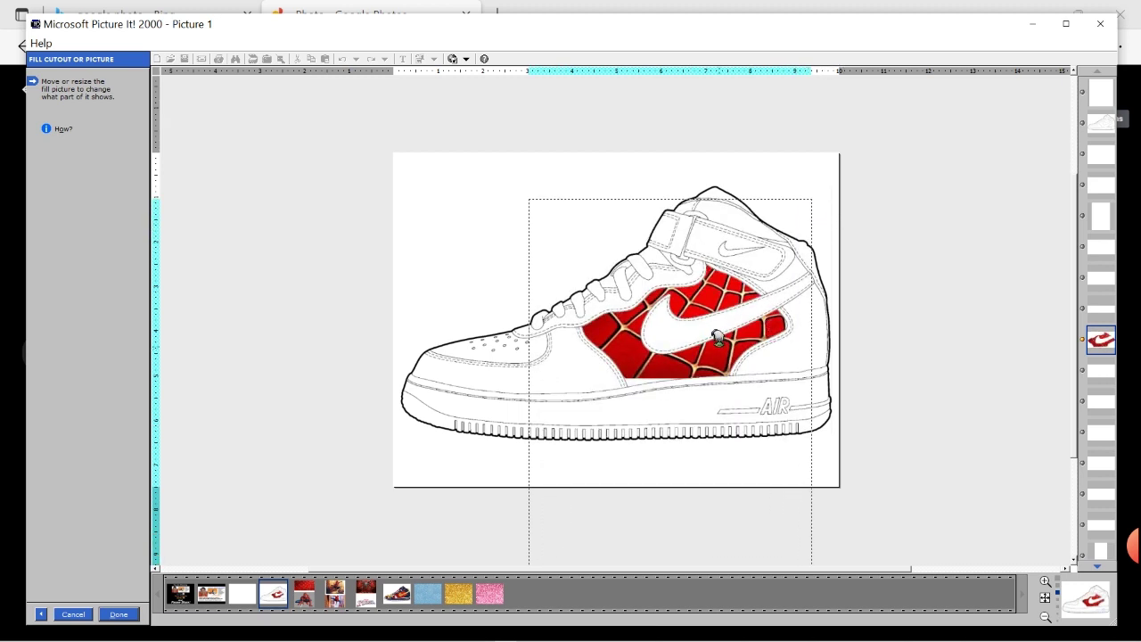
drag(719, 339, 725, 343)
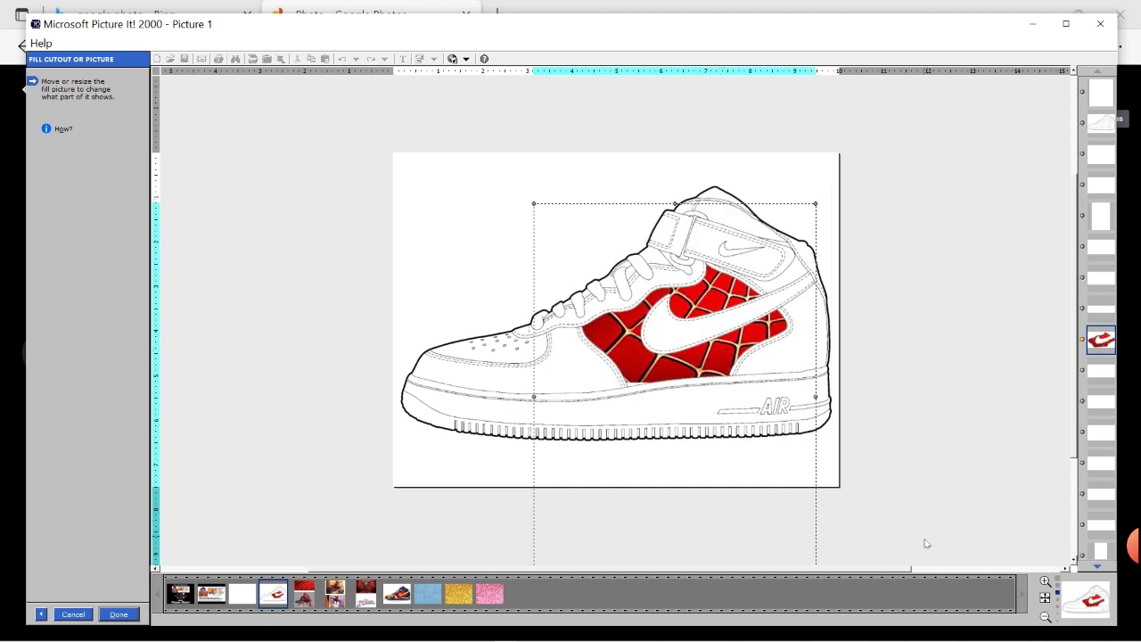
click(119, 614)
click(554, 355)
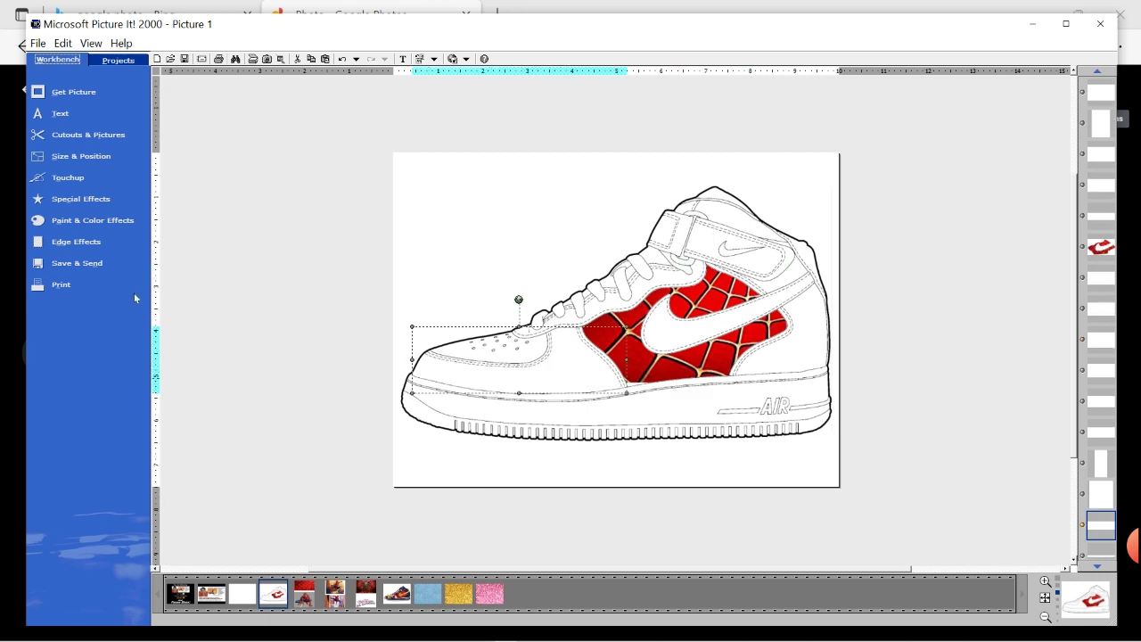
click(82, 138)
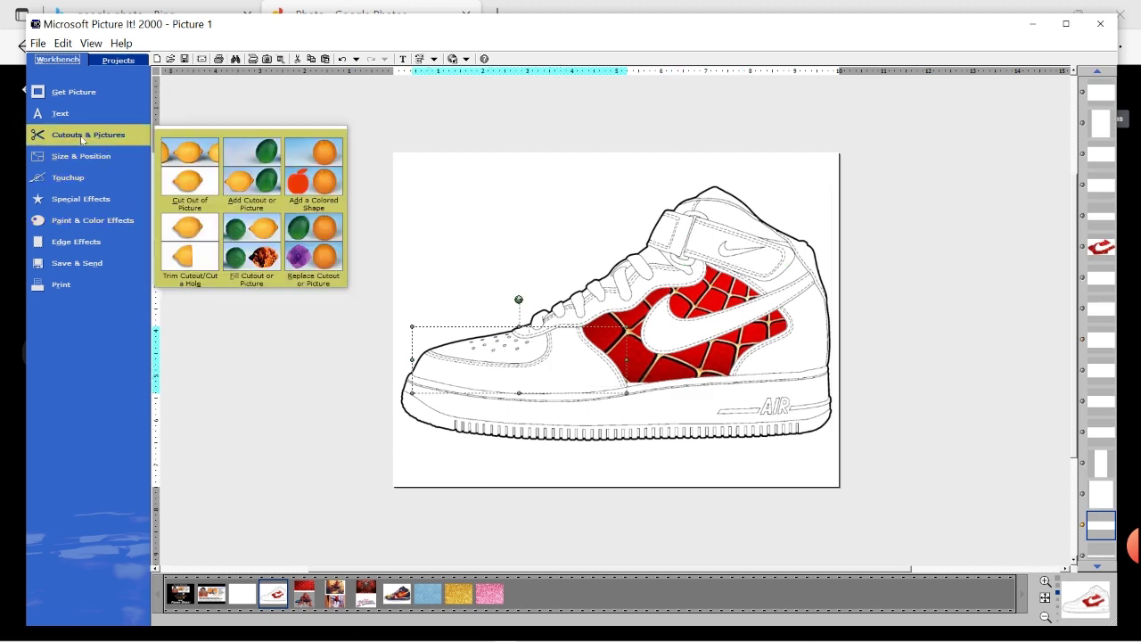
click(268, 250)
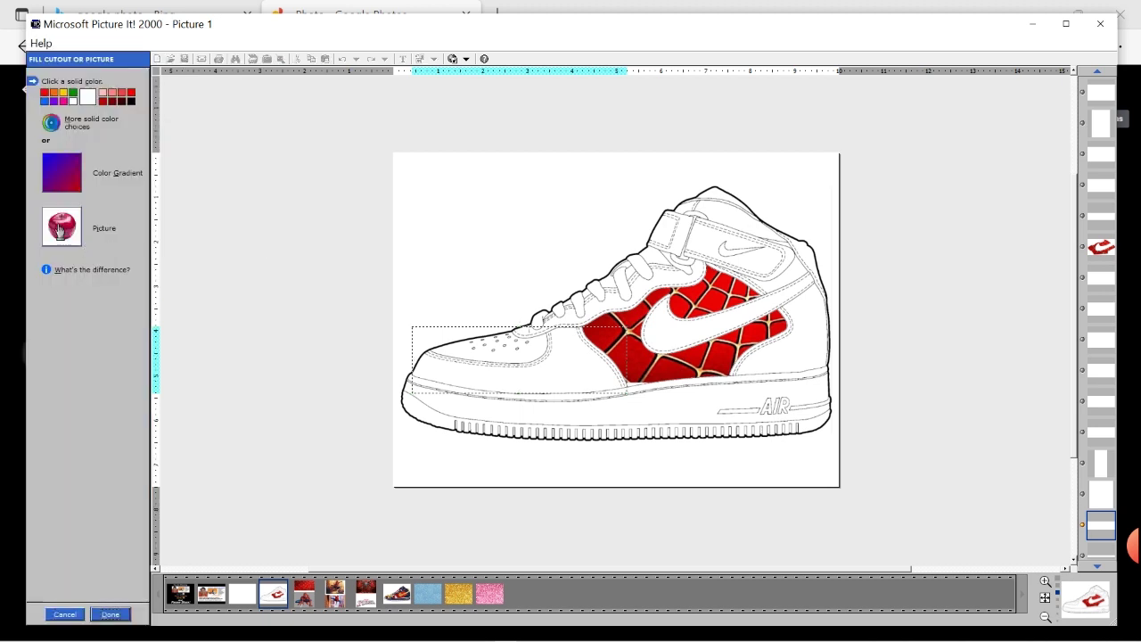
click(61, 229)
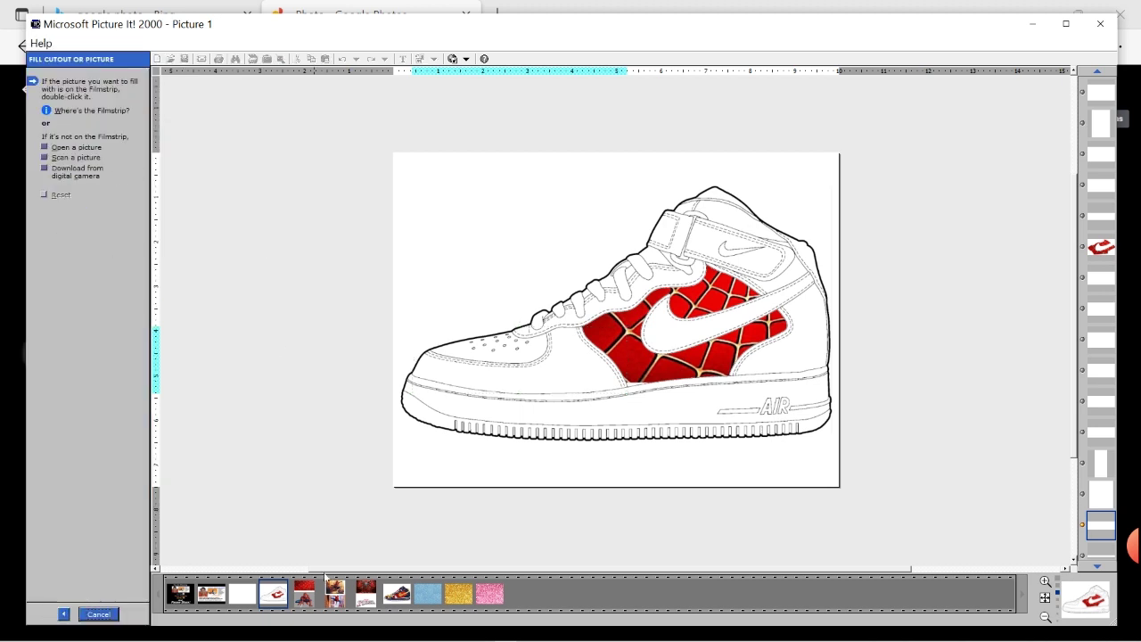
drag(305, 610, 500, 382)
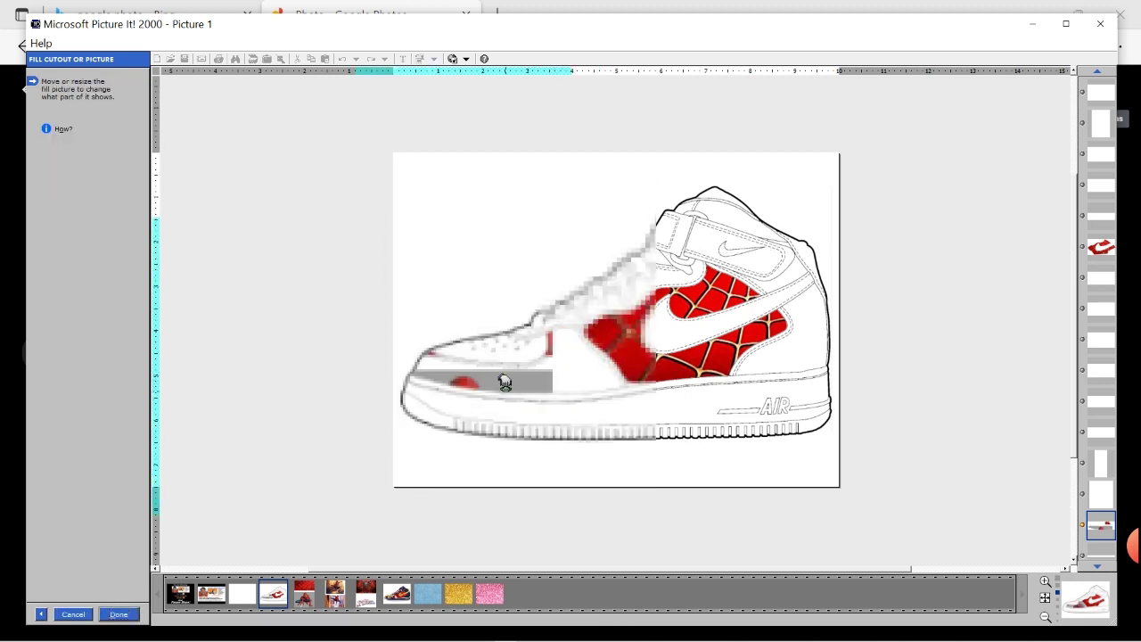
click(338, 606)
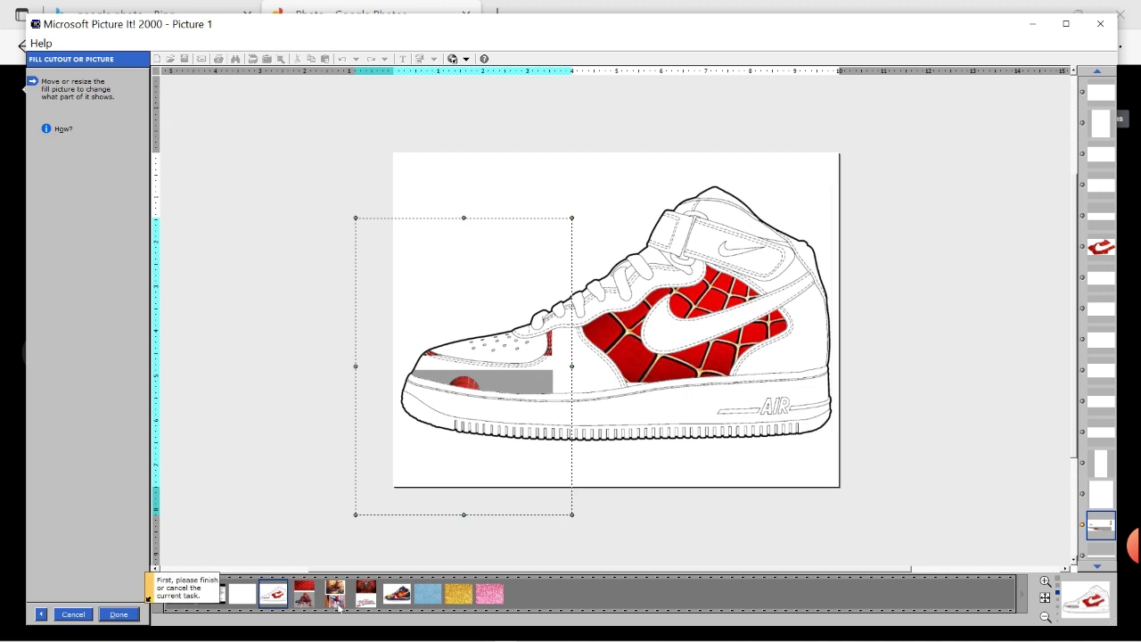
click(71, 615)
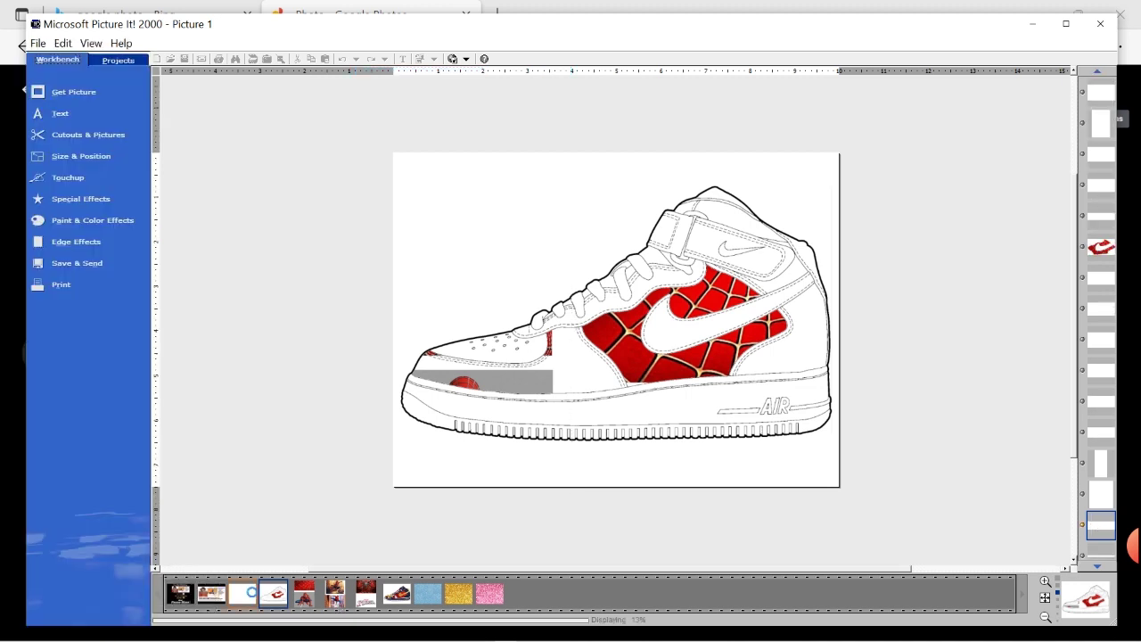
Fill the lower front cutout with the Spider-Man picture and position it so the figure shows just behind the toe cap
click(102, 135)
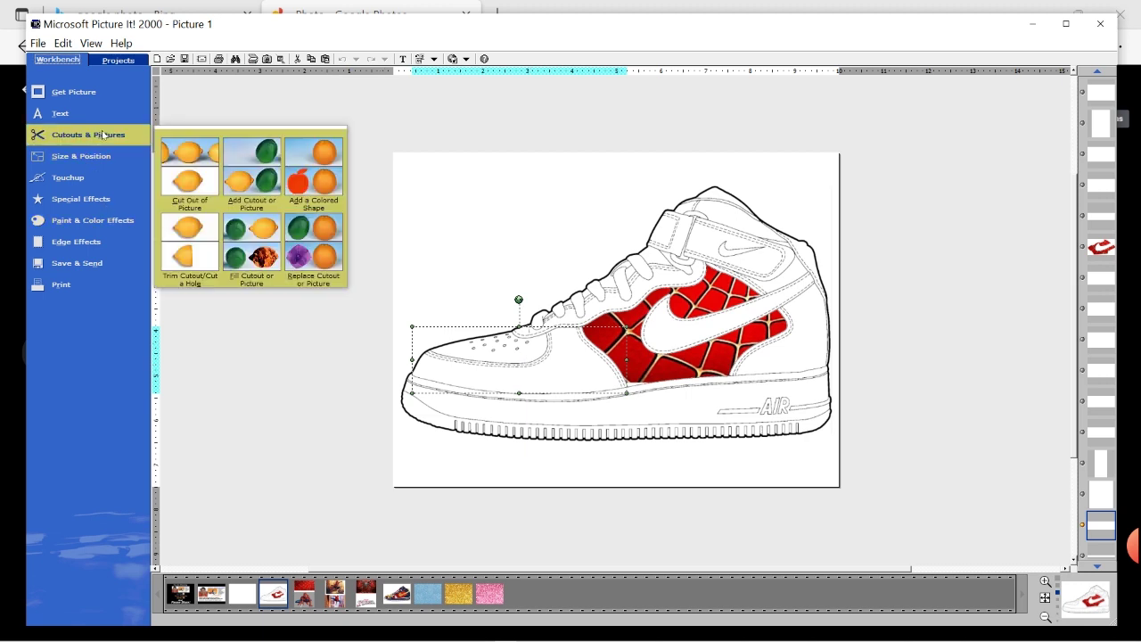
click(250, 247)
click(59, 234)
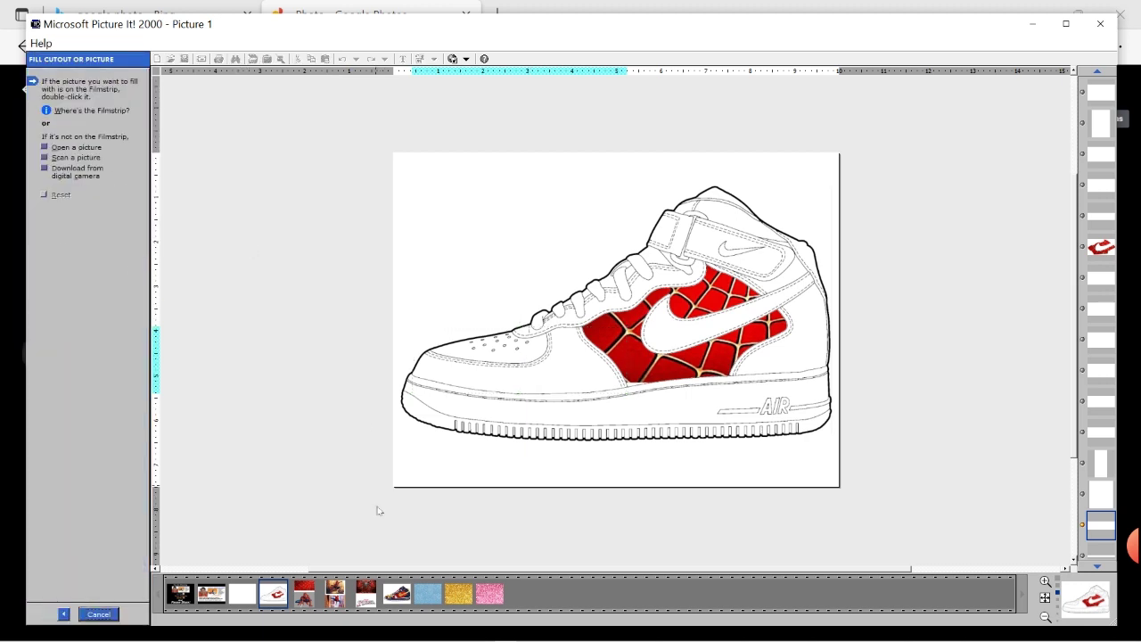
drag(336, 595, 604, 334)
mouse_move(605, 333)
mouse_down()
mouse_move(615, 327)
mouse_move(593, 339)
mouse_up()
drag(434, 464, 418, 501)
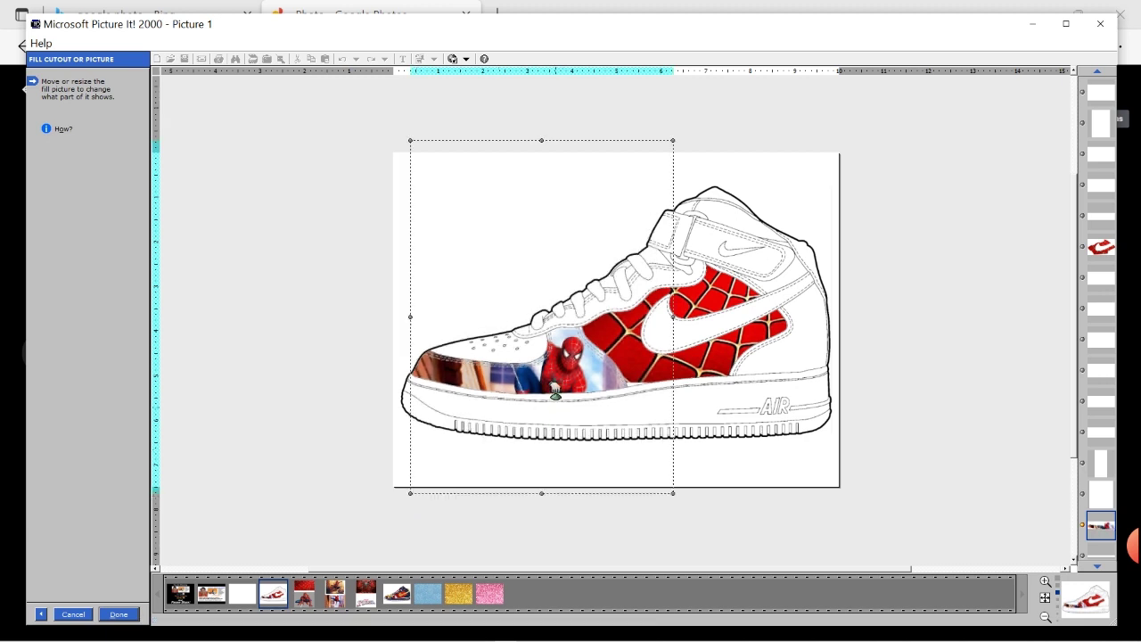
drag(559, 385, 560, 379)
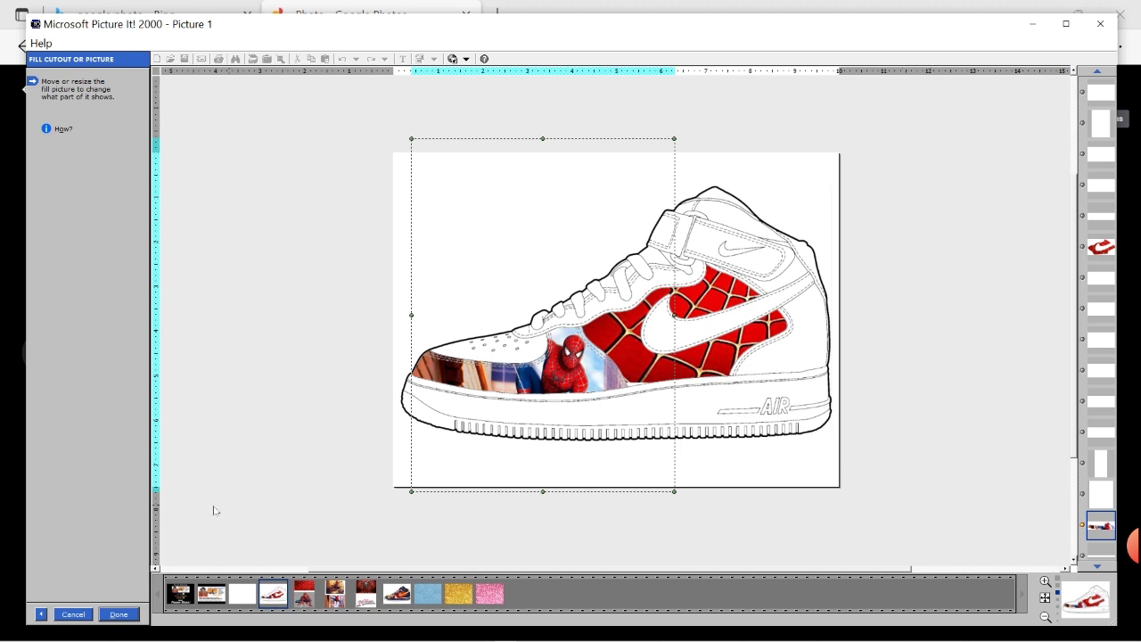
click(125, 615)
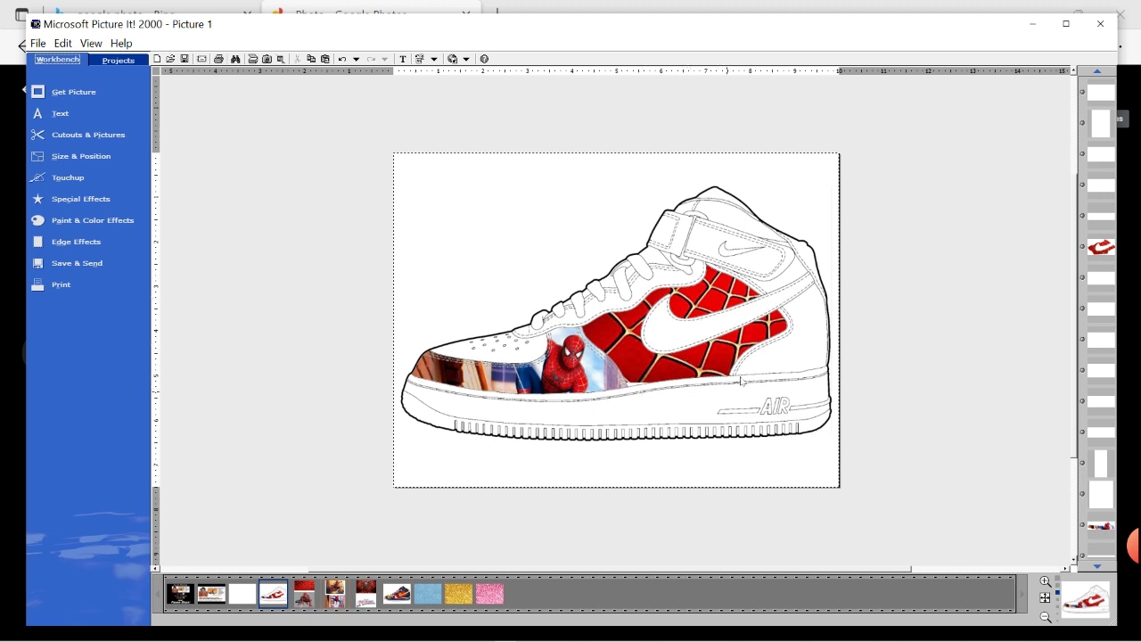
Fill the upper cutout around the laces, collar and heel with a solid dark blue sampled from the Spider-Man suit
click(729, 227)
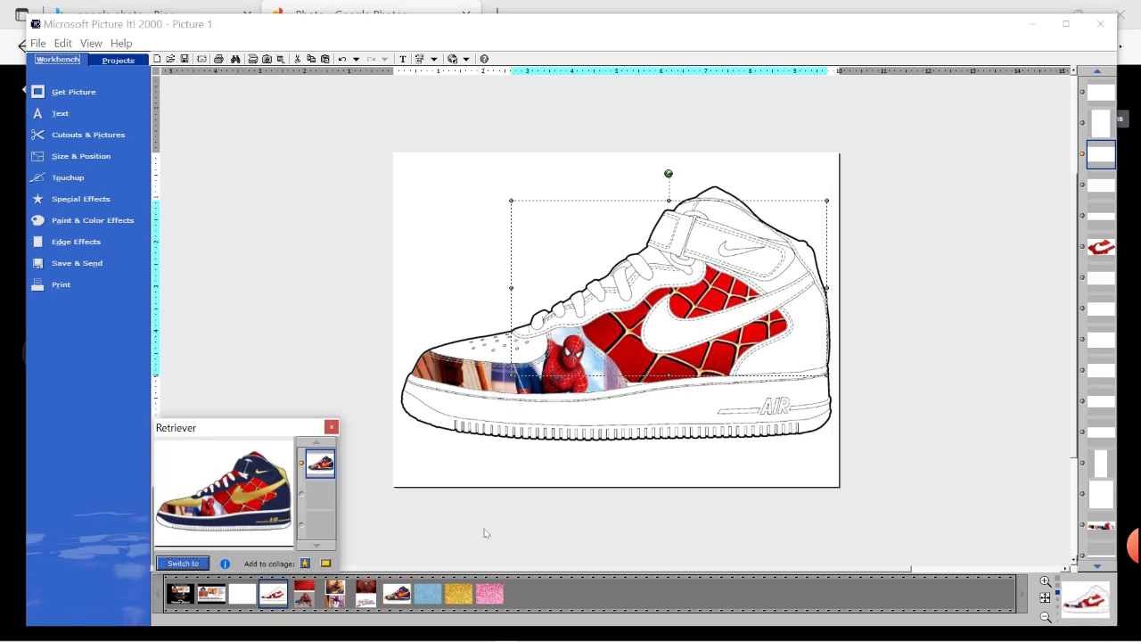
click(709, 410)
click(797, 279)
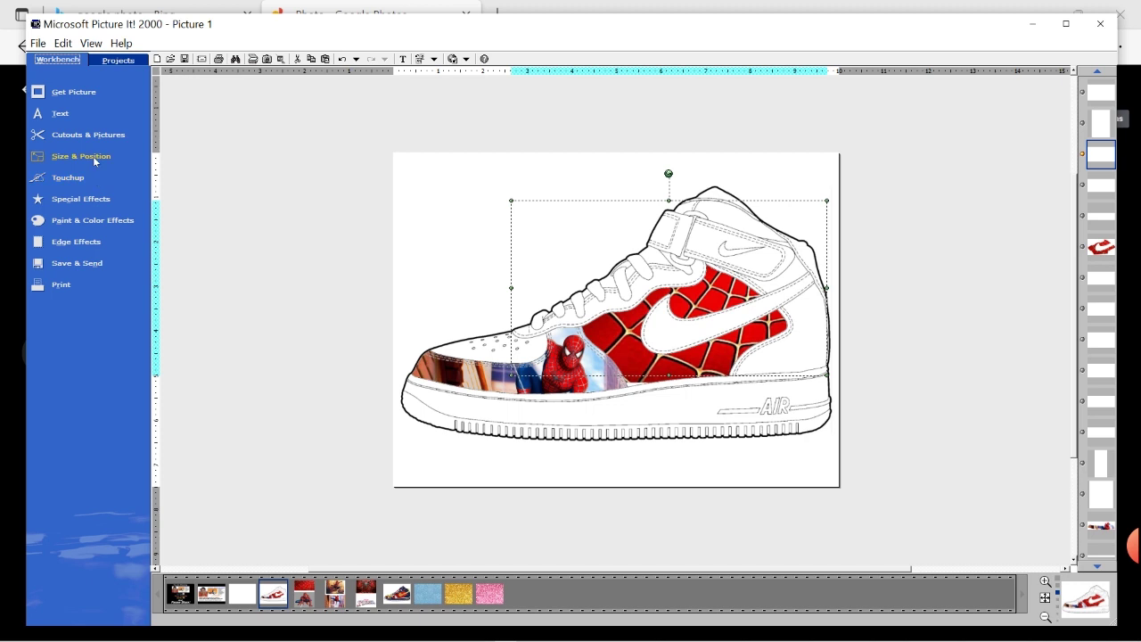
click(89, 221)
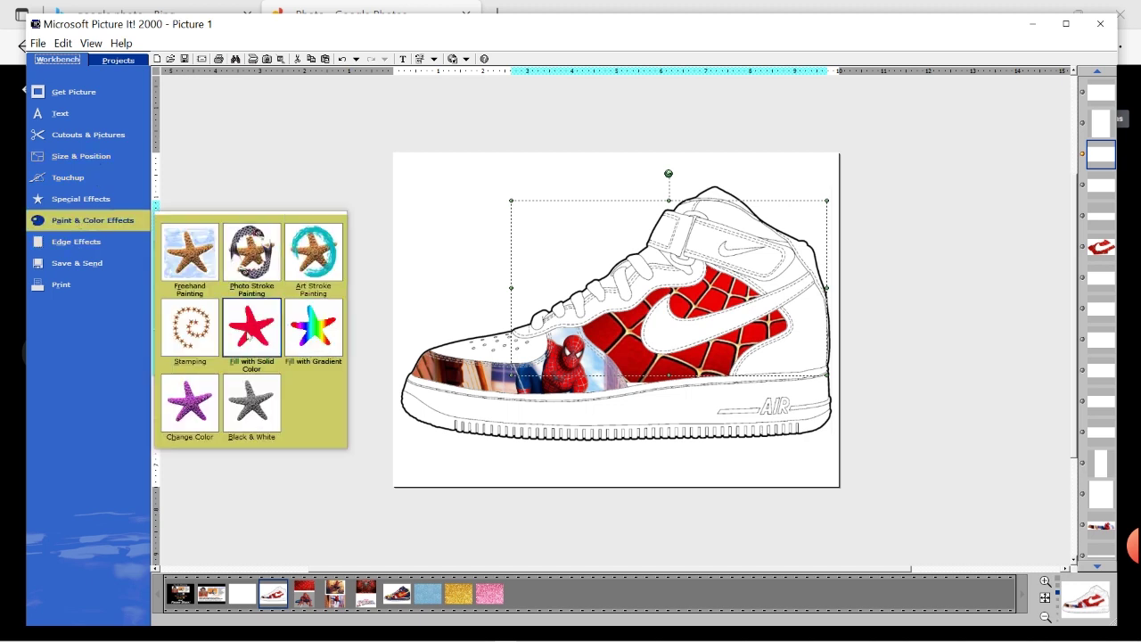
click(247, 332)
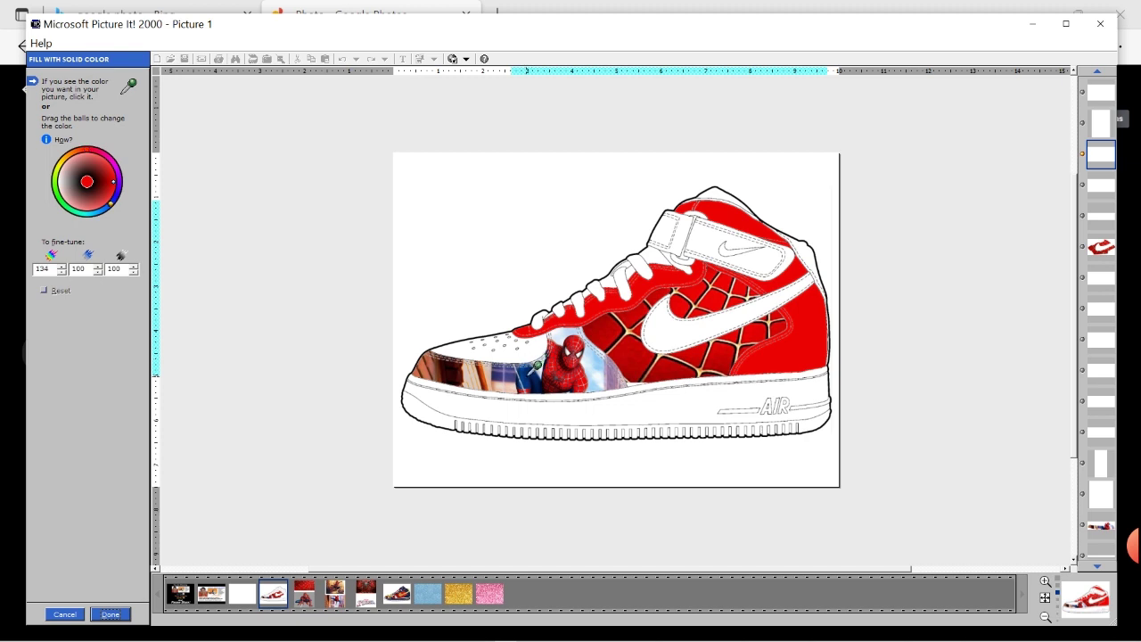
click(536, 367)
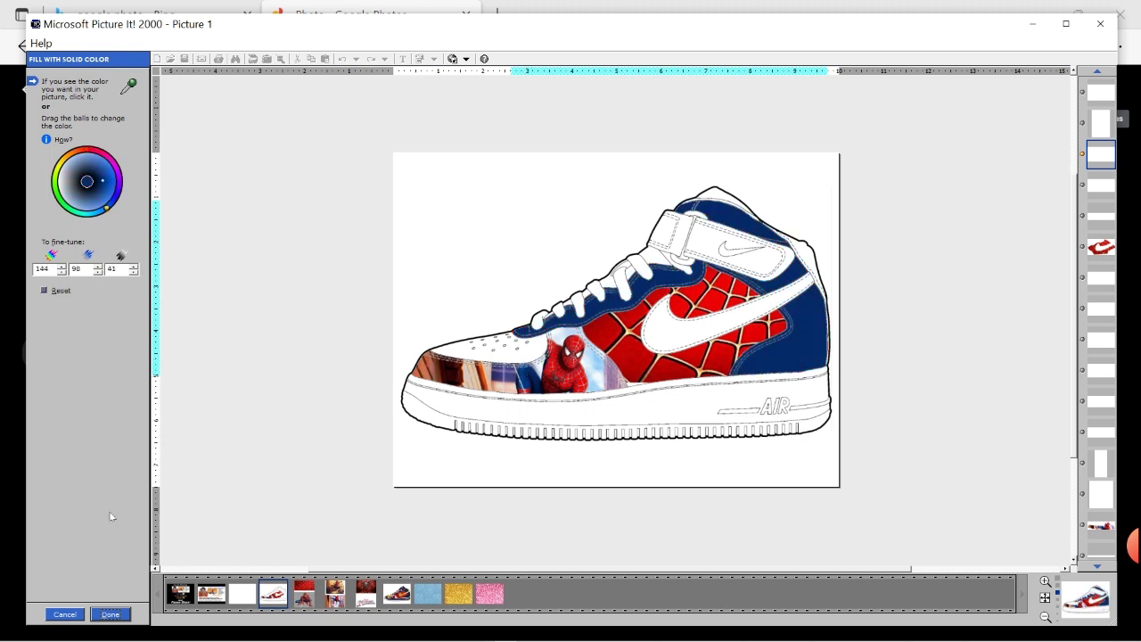
click(111, 614)
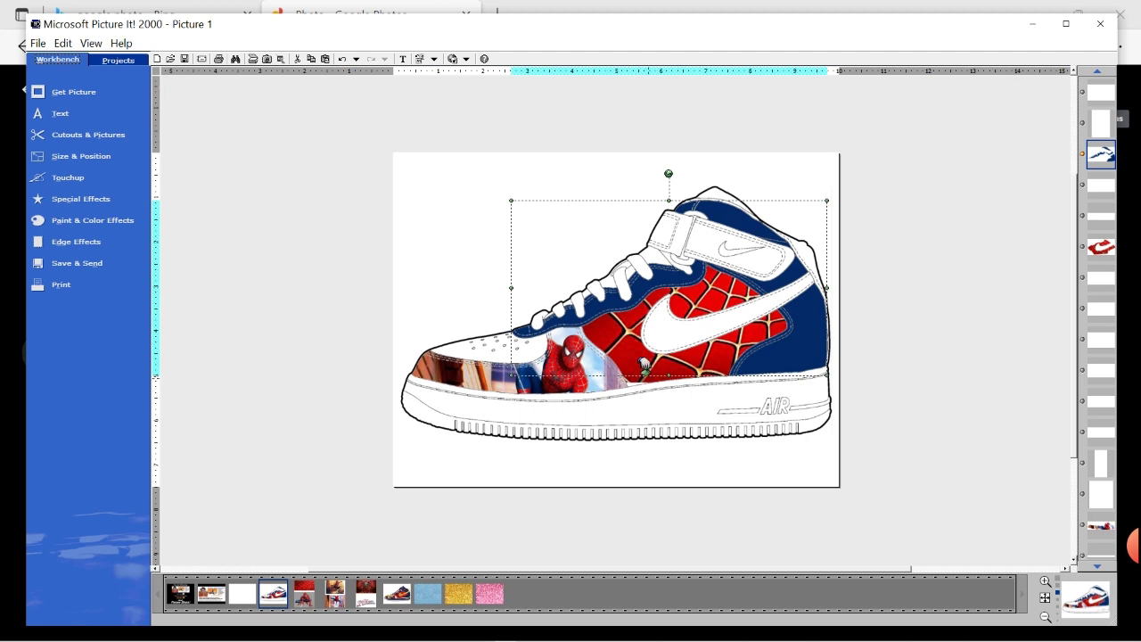
Remove the dark blue fill from the upper cutout around the laces, collar and heel
click(450, 340)
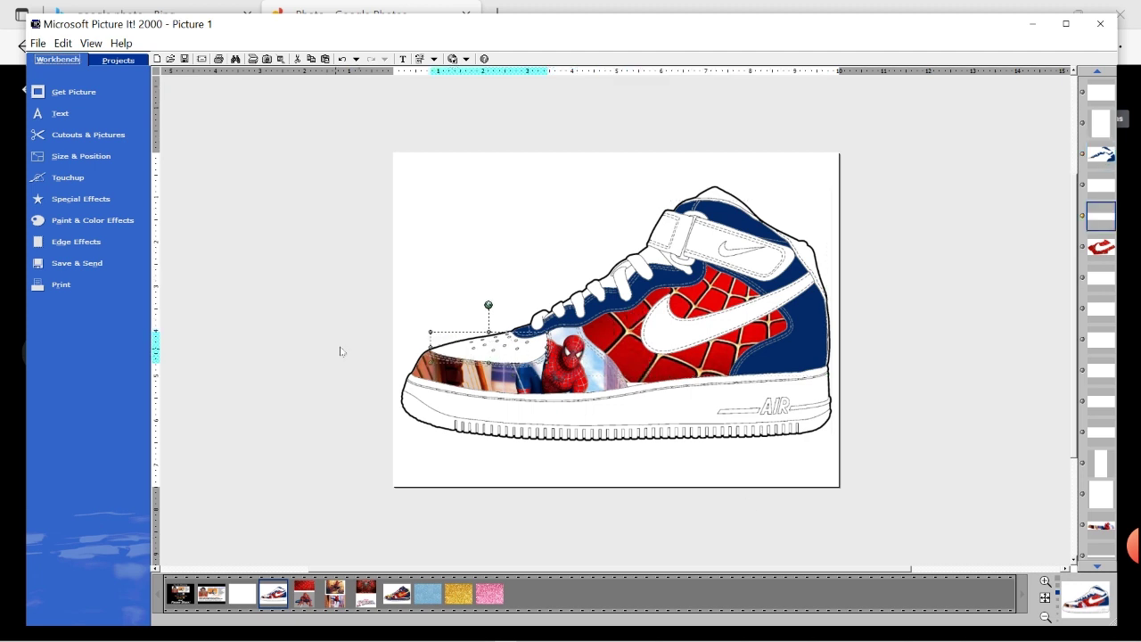
click(669, 411)
key(Delete)
click(484, 529)
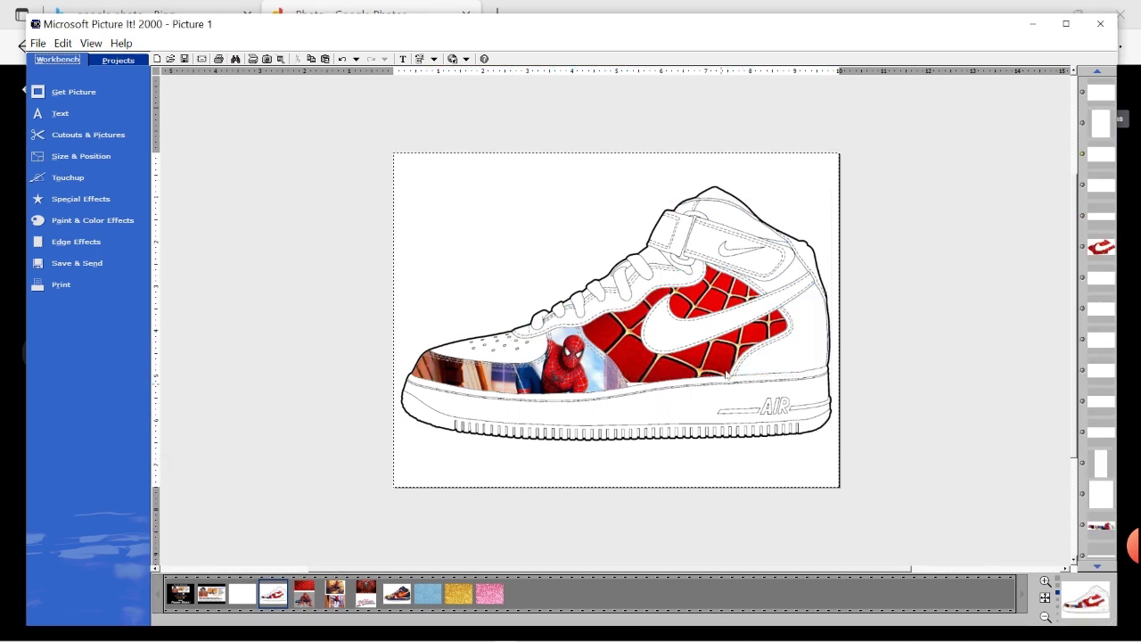
Fill the white lace, collar and heel cutout with a solid dark blue sampled from the Spider-Man picture
click(797, 279)
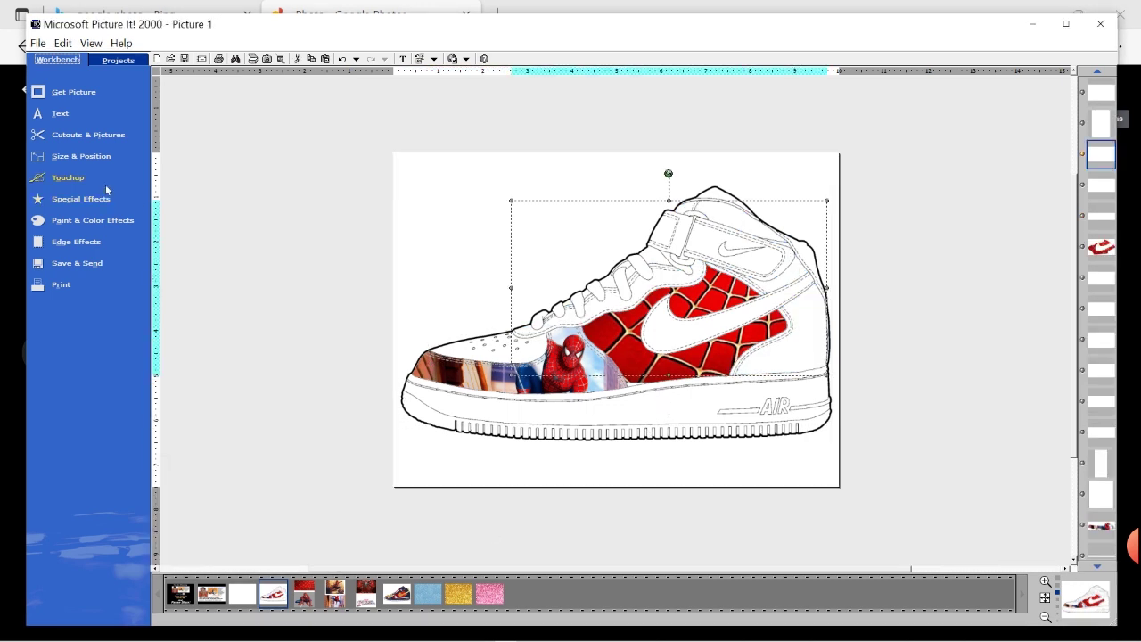
click(78, 223)
click(249, 333)
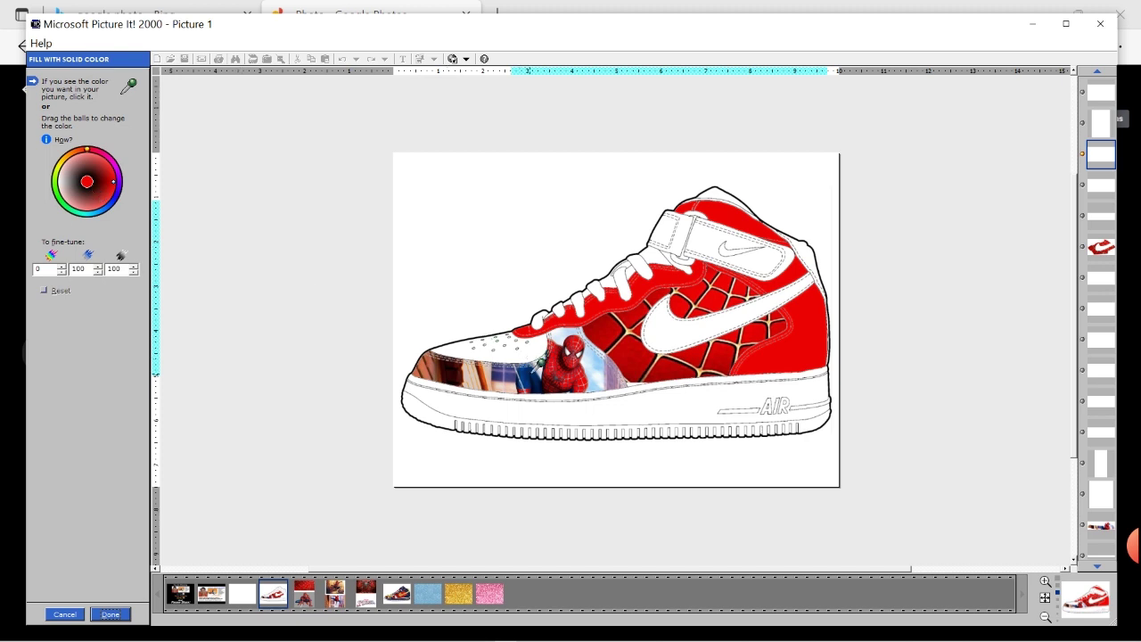
click(538, 364)
click(111, 615)
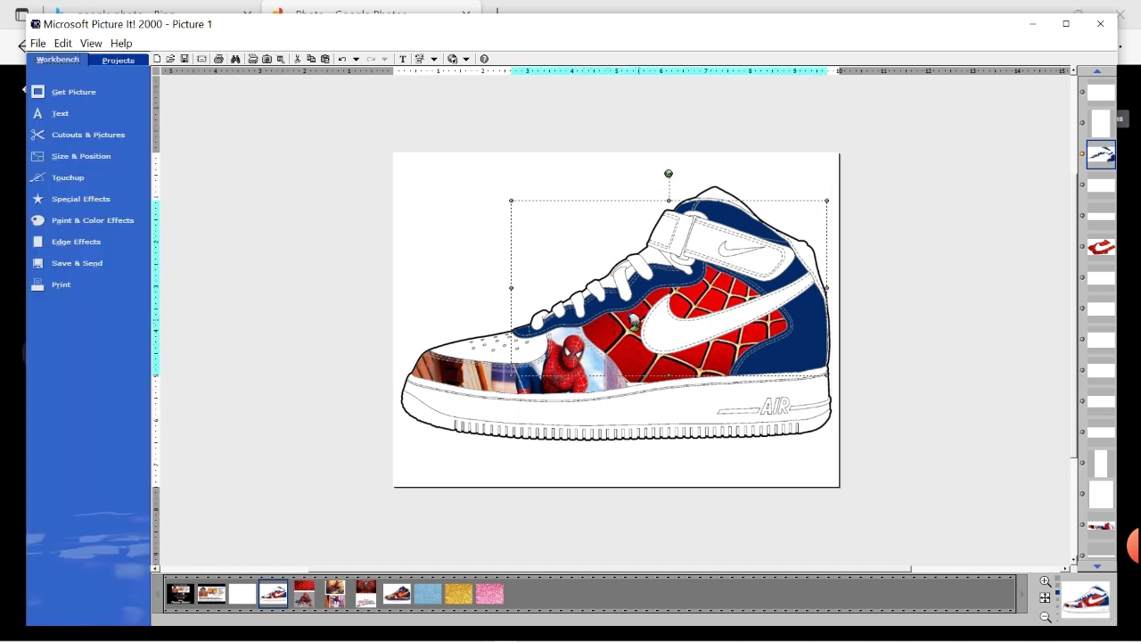
click(459, 356)
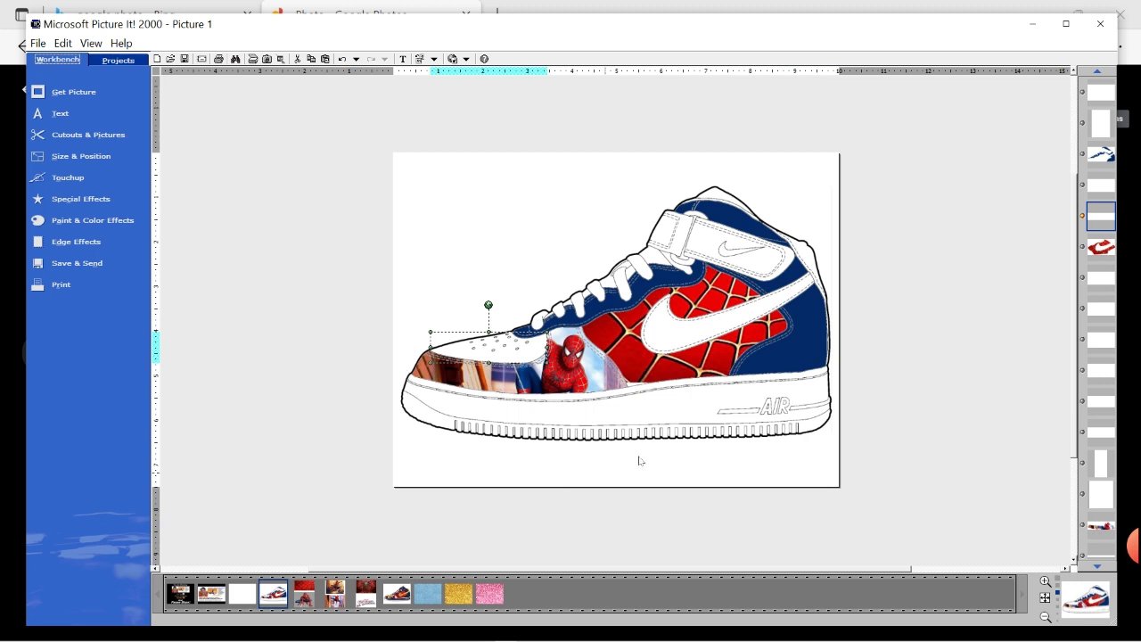
click(668, 411)
click(470, 438)
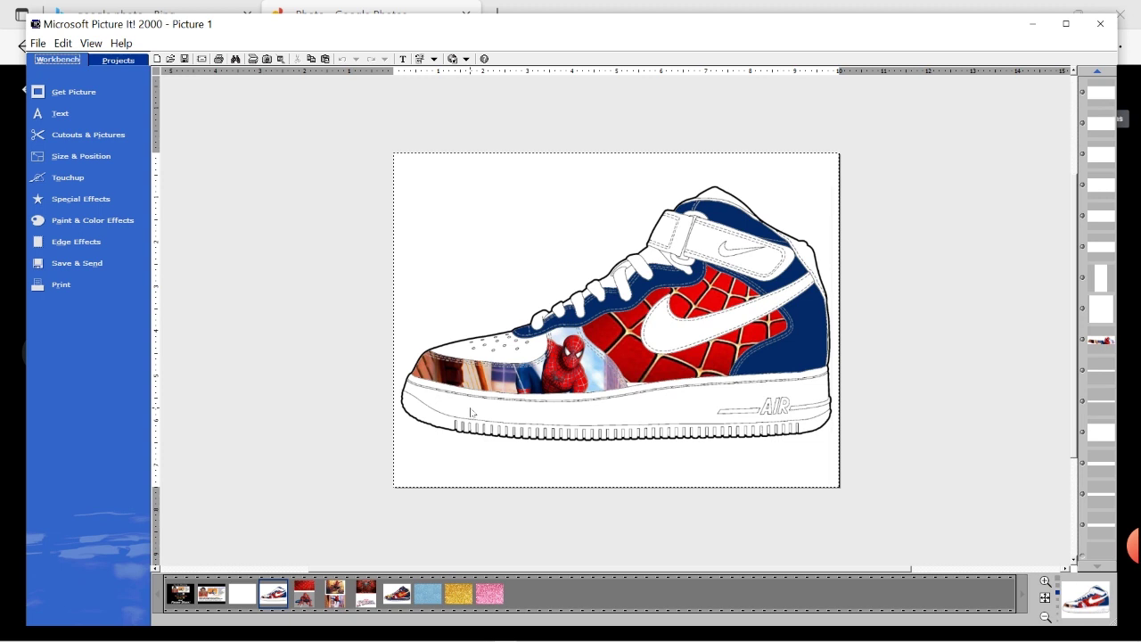
Fill the midsole cutout with a solid color matching the dark blue of the heel panel, and clear the selection
click(471, 412)
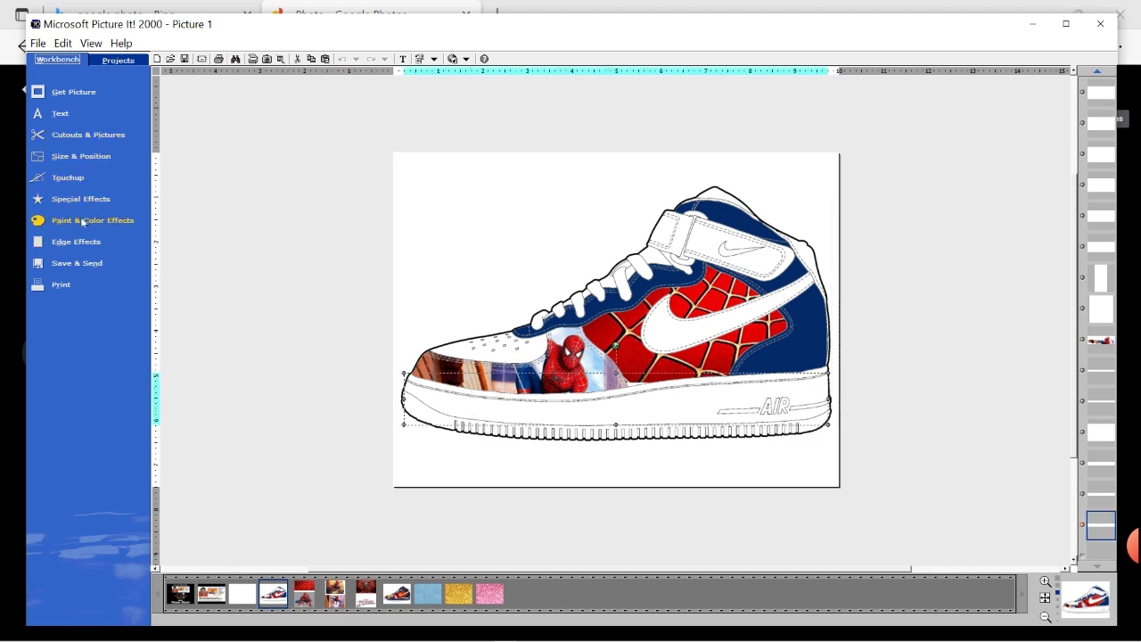
click(82, 221)
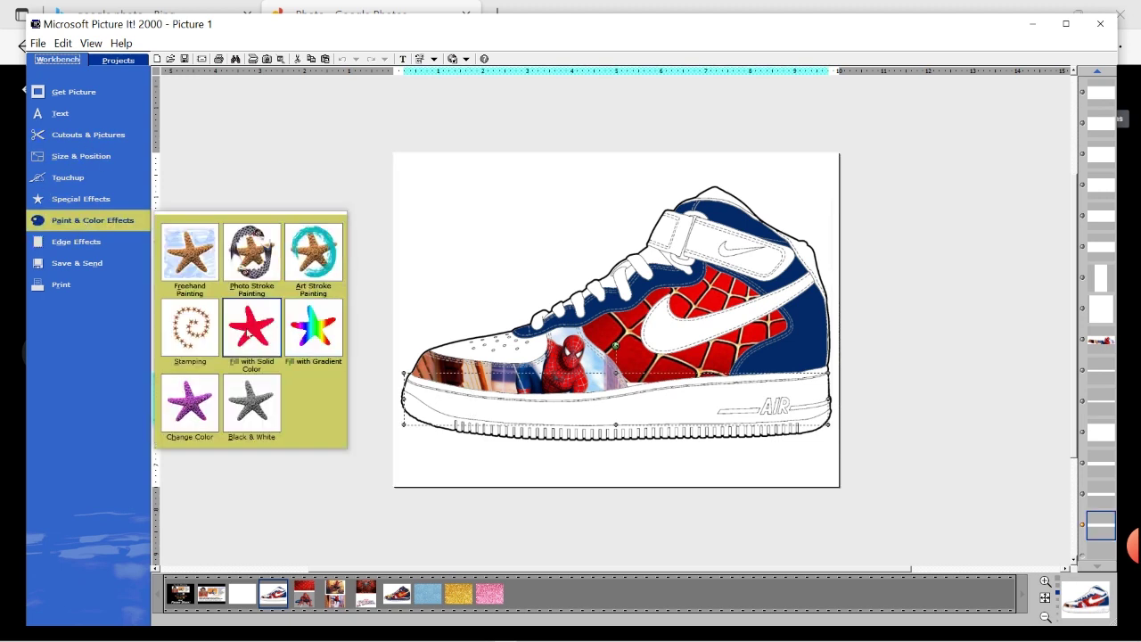
click(247, 334)
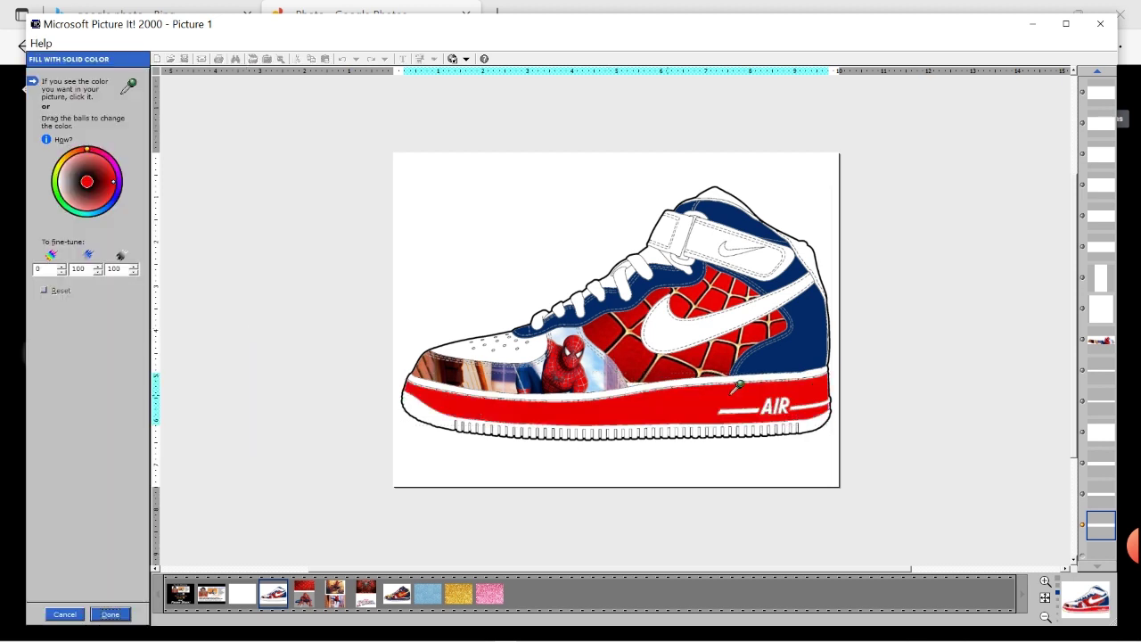
click(802, 350)
click(109, 615)
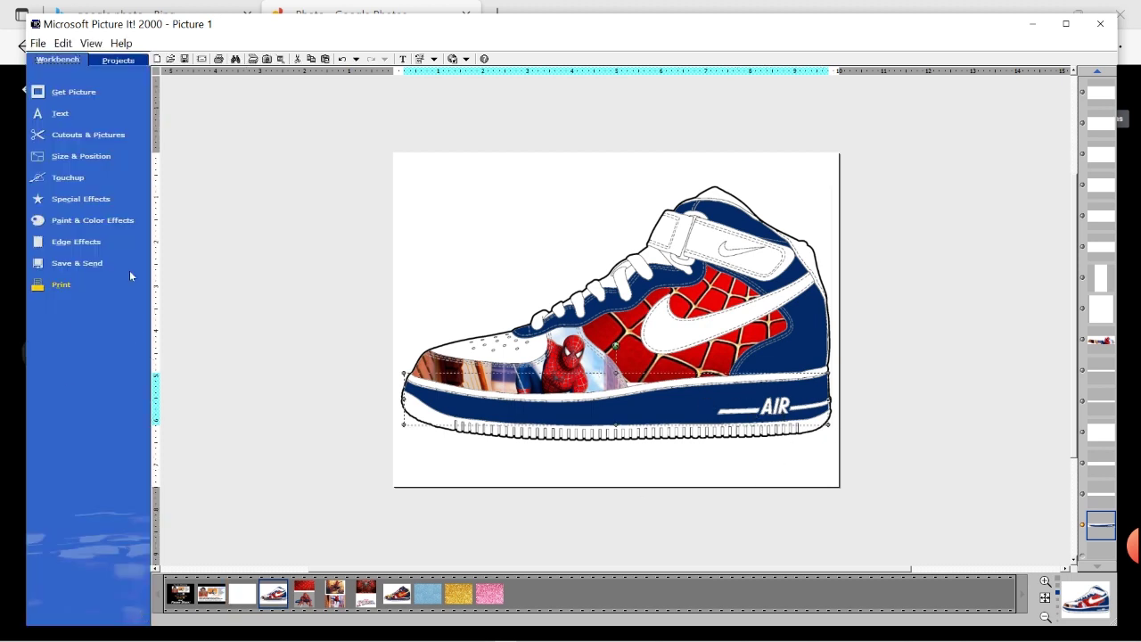
click(777, 474)
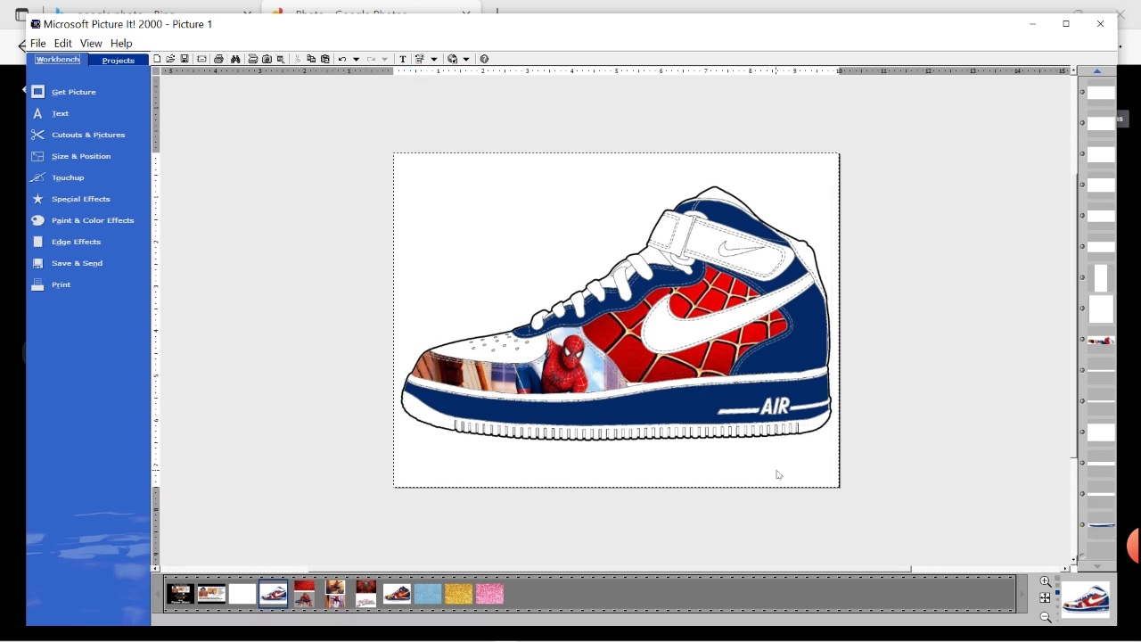
Fill the AIR lettering cutout on the midsole with a solid gold sampled from the web lines on the side panel
click(783, 410)
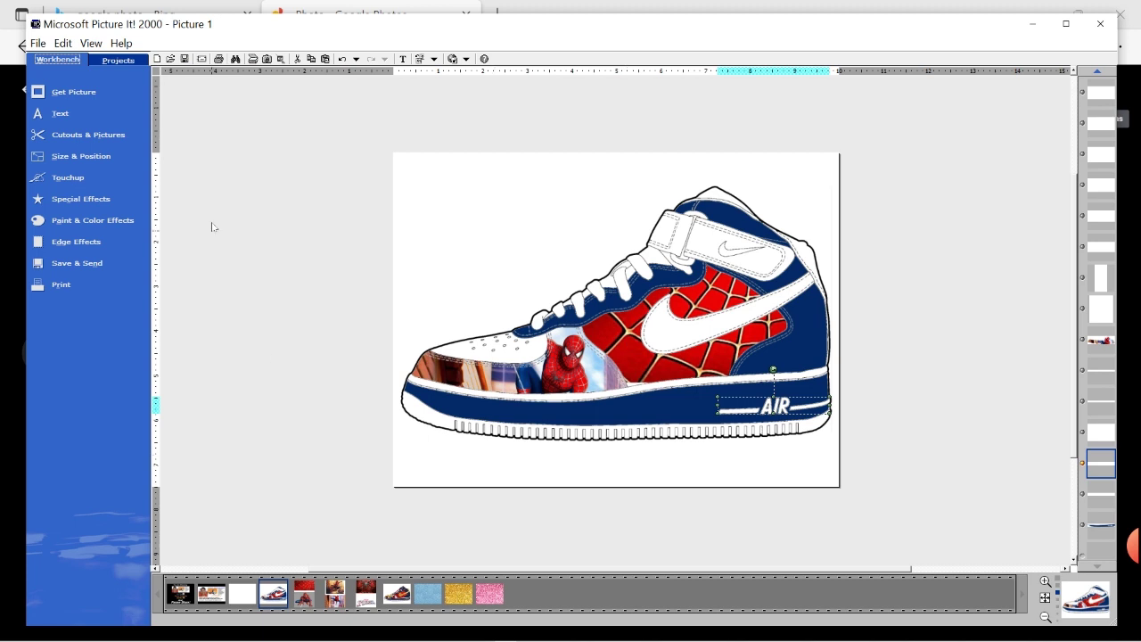
click(70, 222)
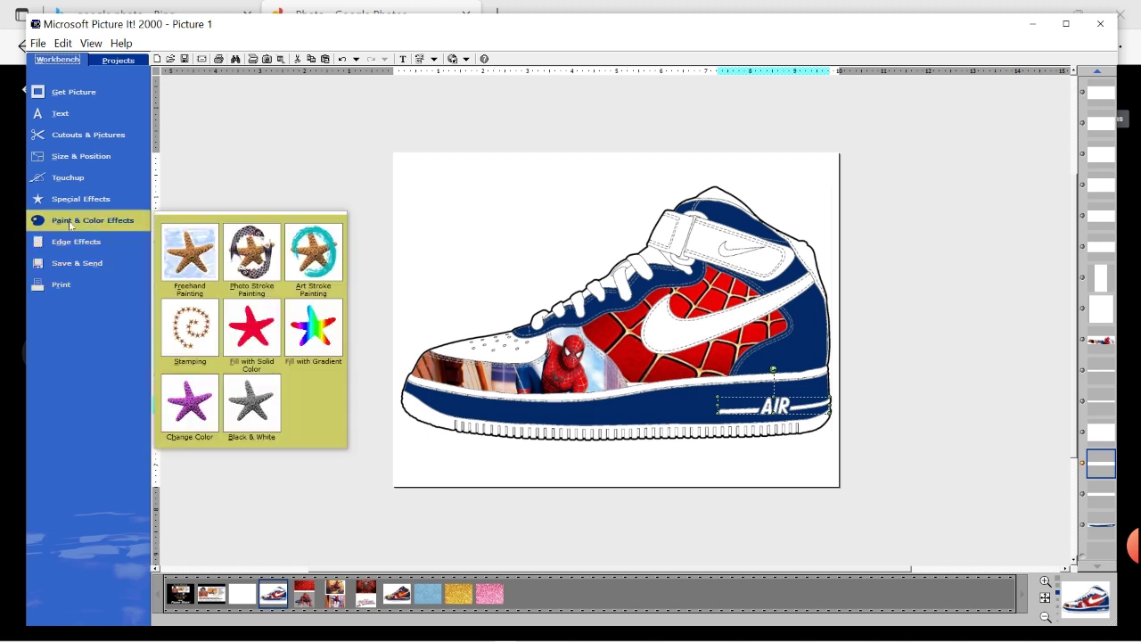
click(272, 332)
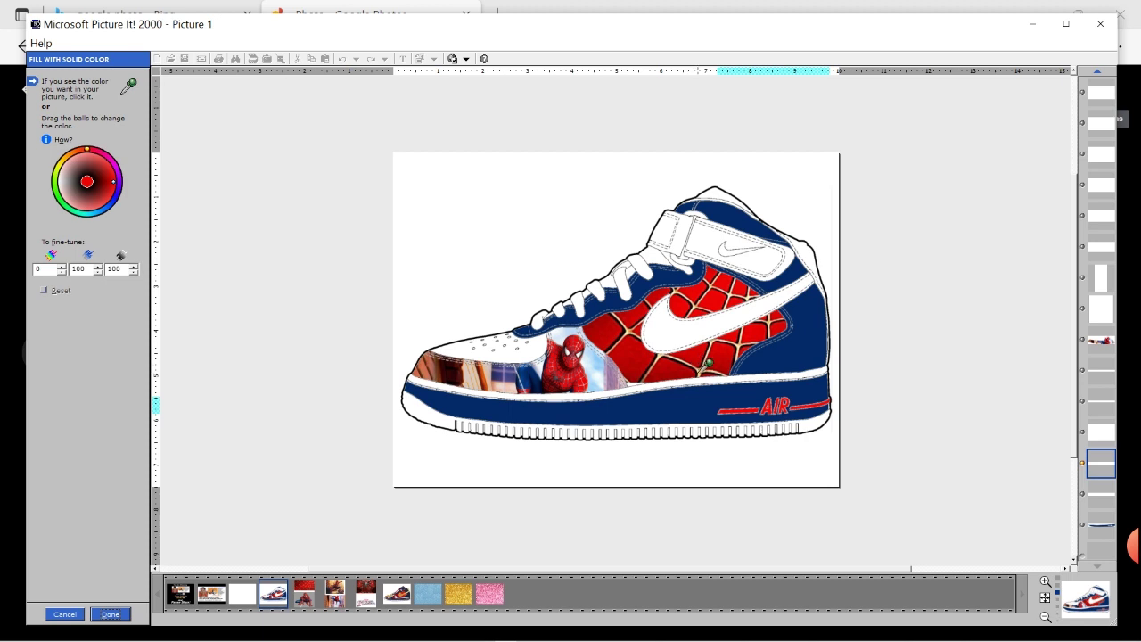
click(704, 367)
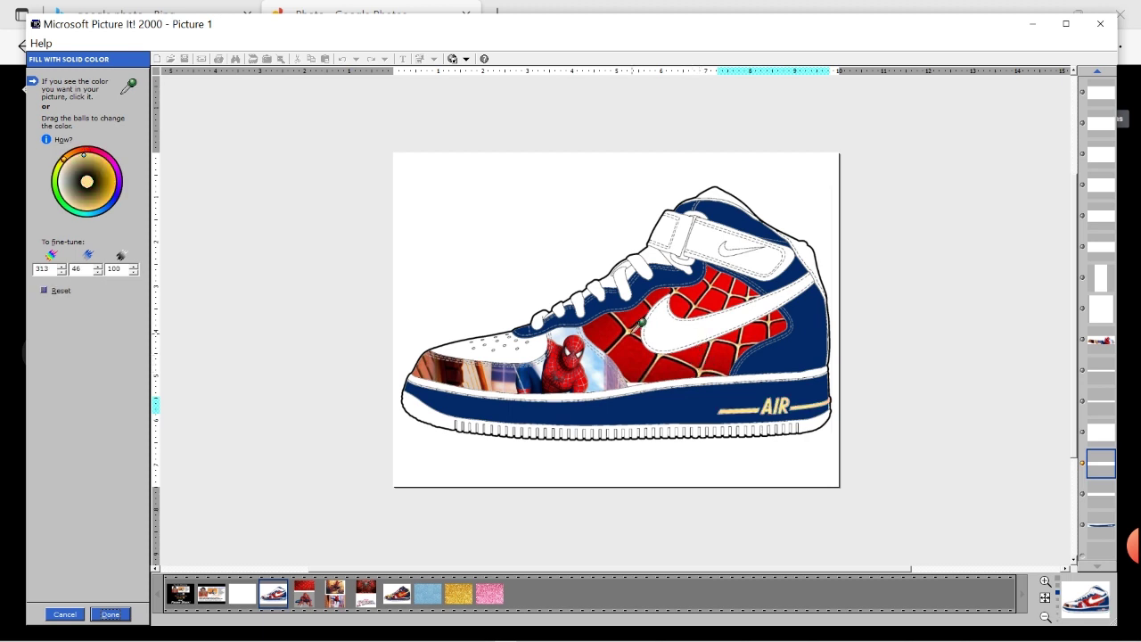
click(639, 319)
Fine-tune the saturation of the gold color on the AIR lettering and finish the fill
click(98, 267)
click(98, 267)
click(98, 266)
click(99, 267)
click(98, 267)
click(98, 267)
click(111, 614)
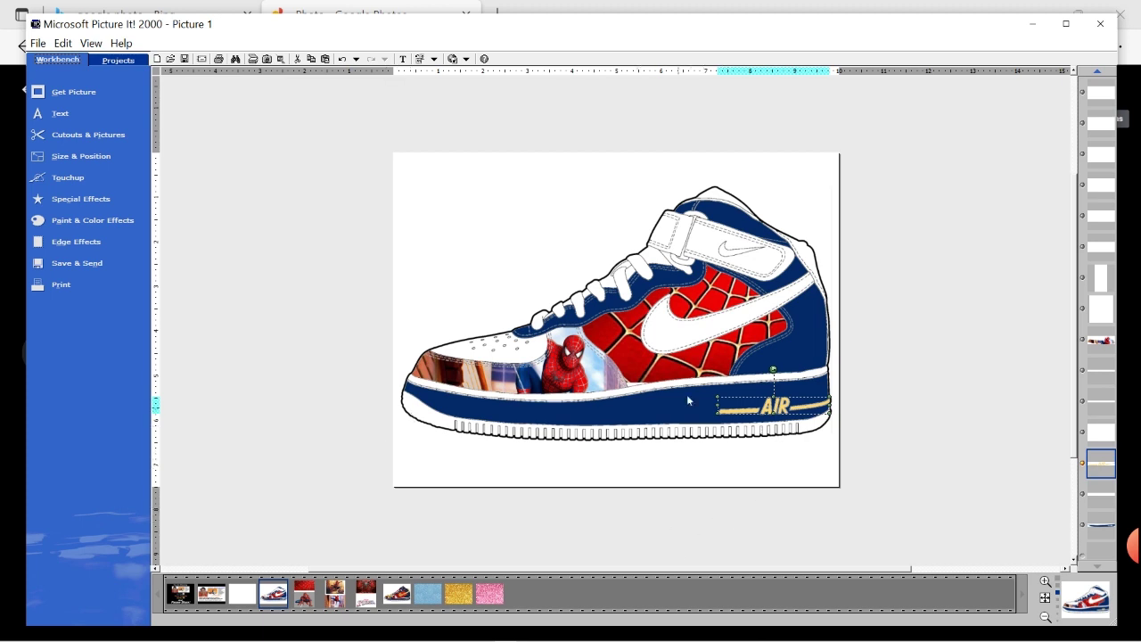
Fill the white swoosh cutout with a solid gold sampled from the AIR lettering on the midsole
click(663, 340)
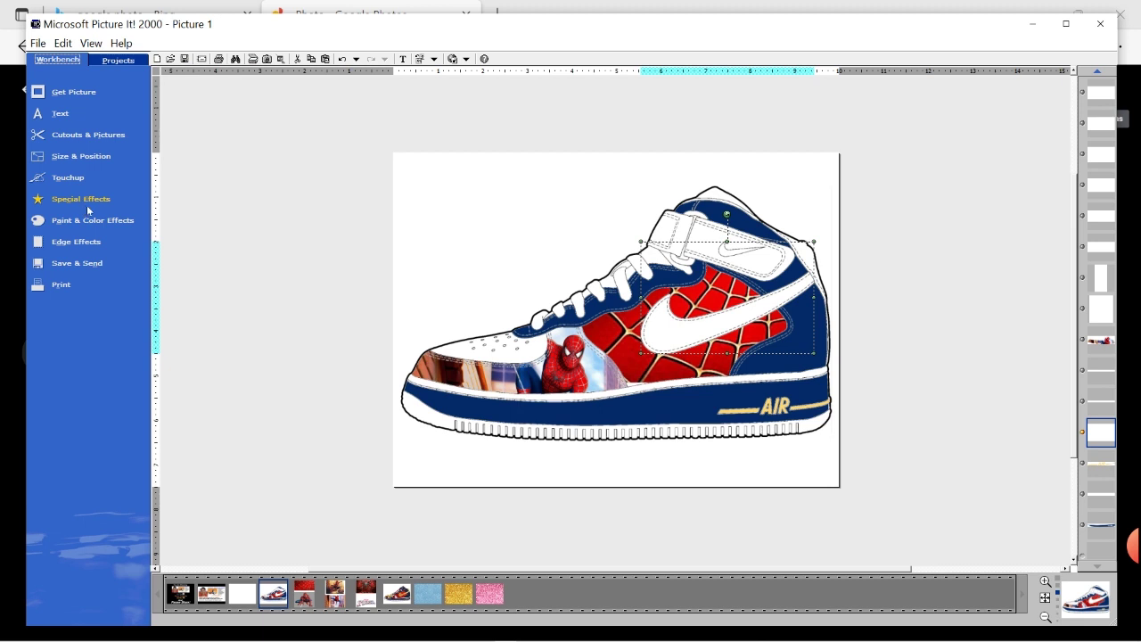
click(100, 224)
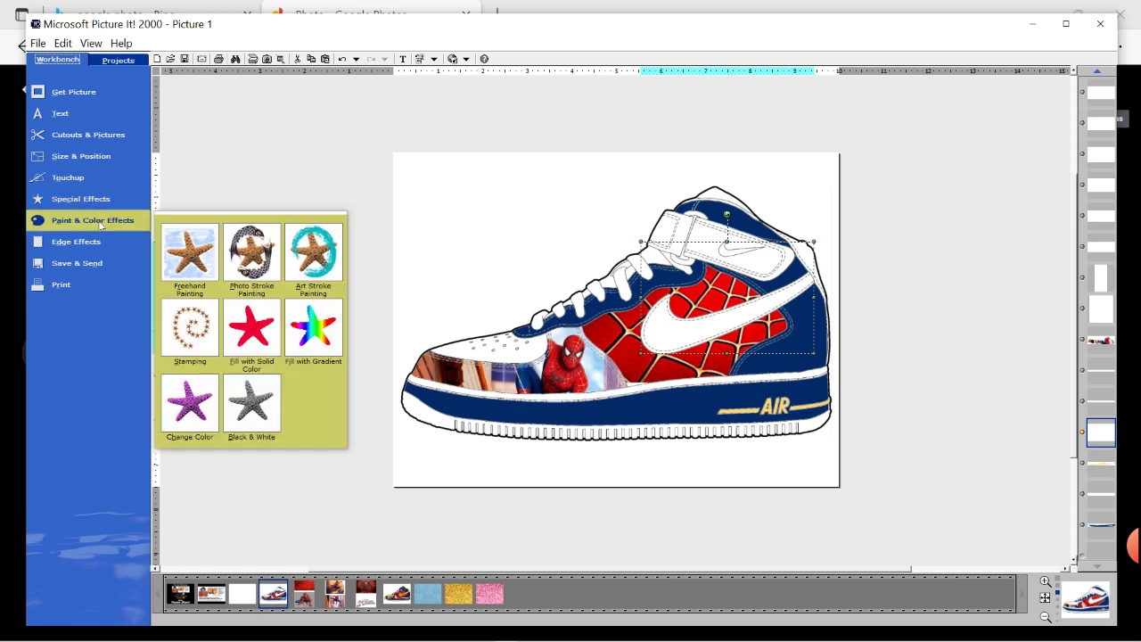
click(251, 329)
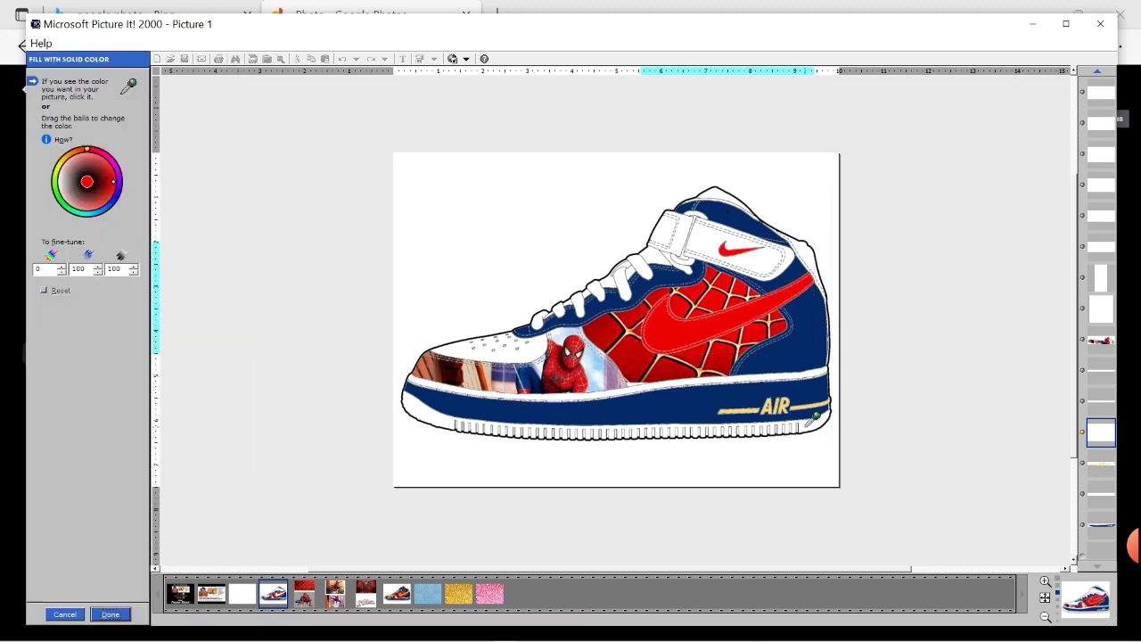
click(747, 410)
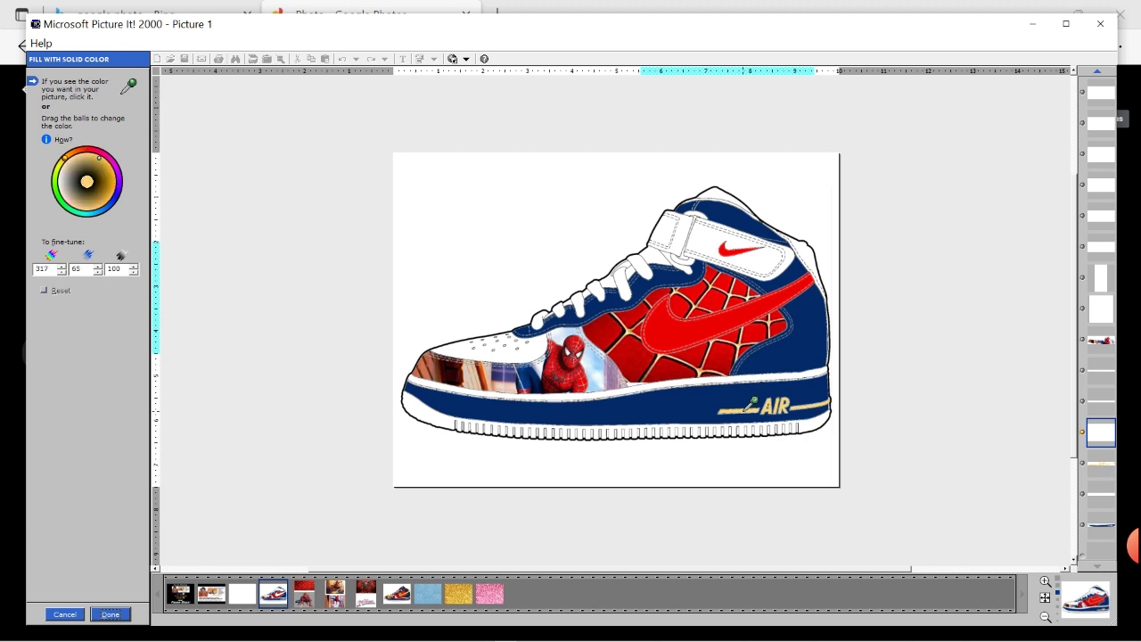
Fine-tune the swoosh's gold to saturation 57 and brightness 84, finish the fill and clear the selection
click(133, 272)
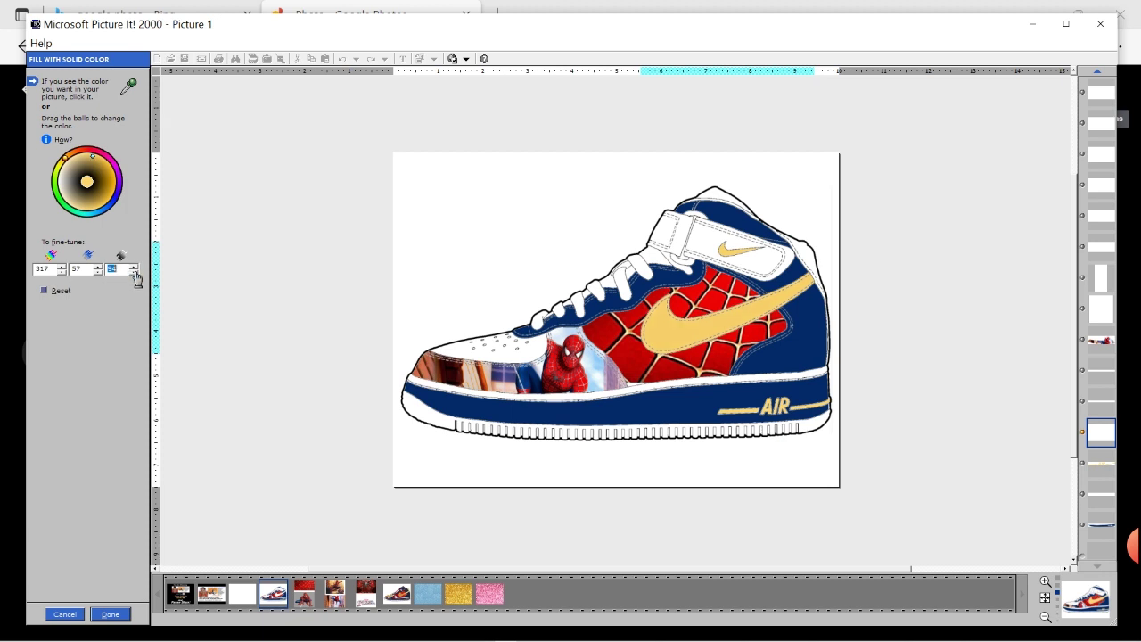
click(133, 272)
click(134, 272)
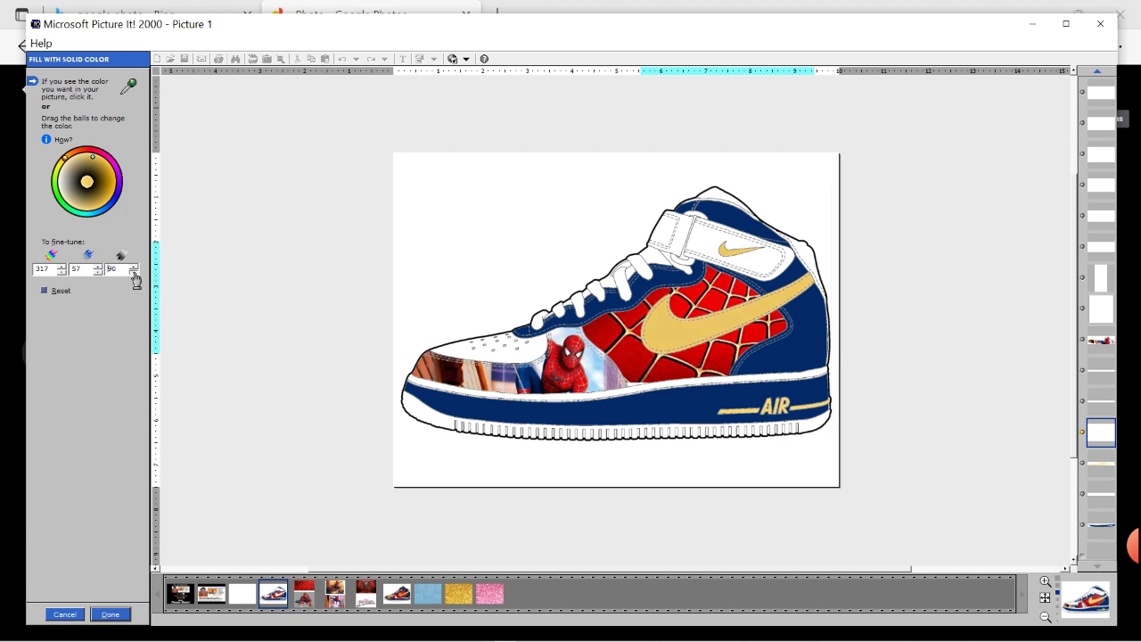
click(133, 272)
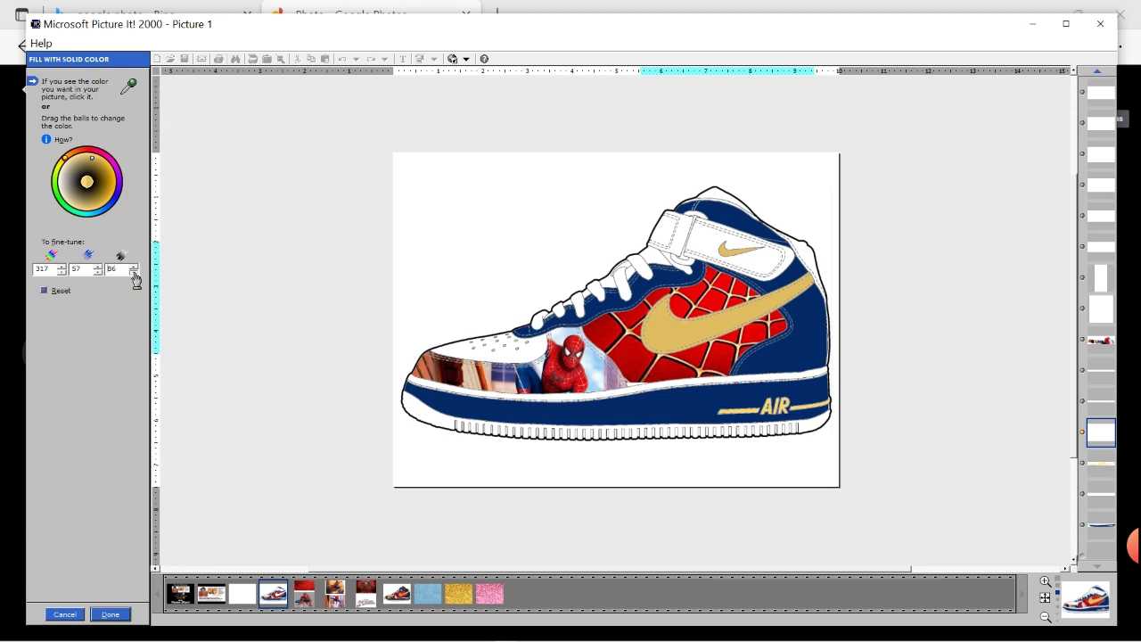
click(133, 272)
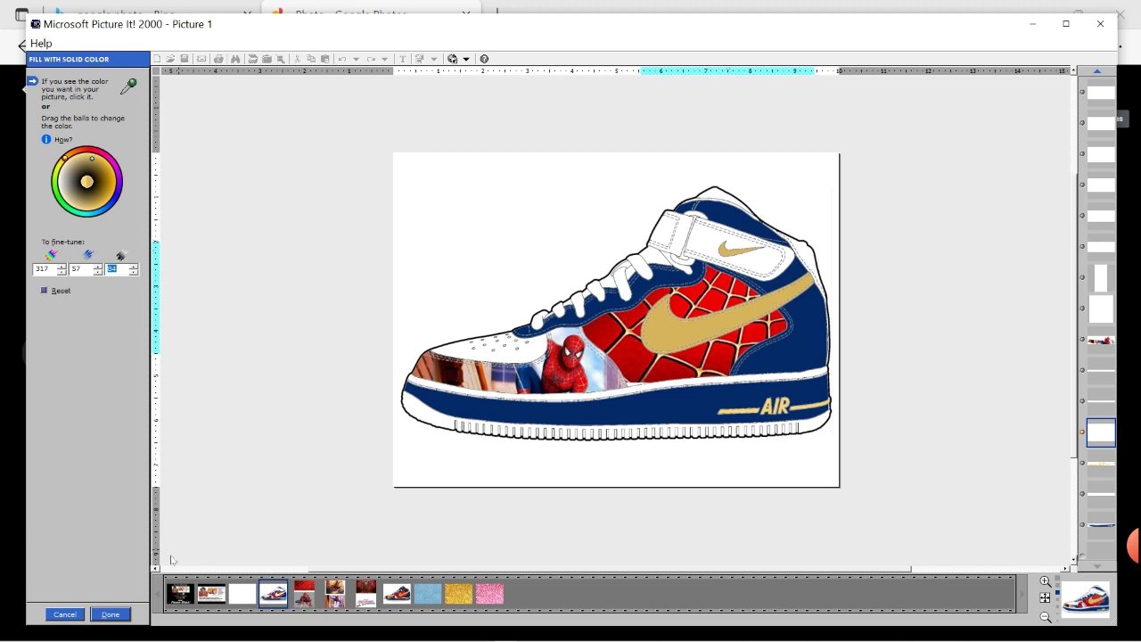
click(110, 614)
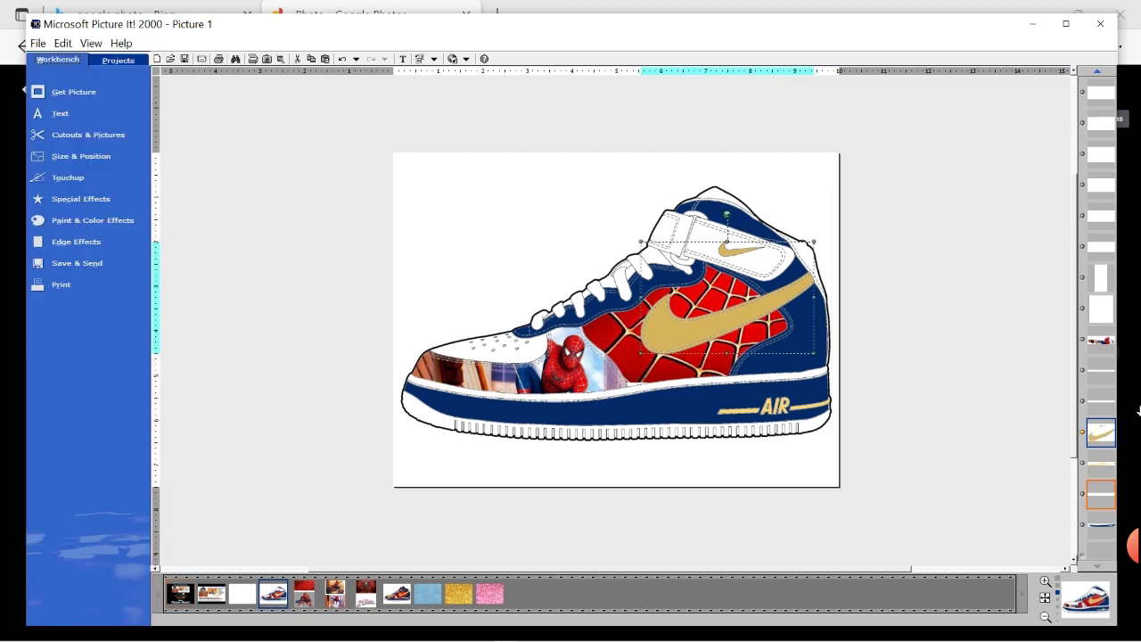
click(945, 426)
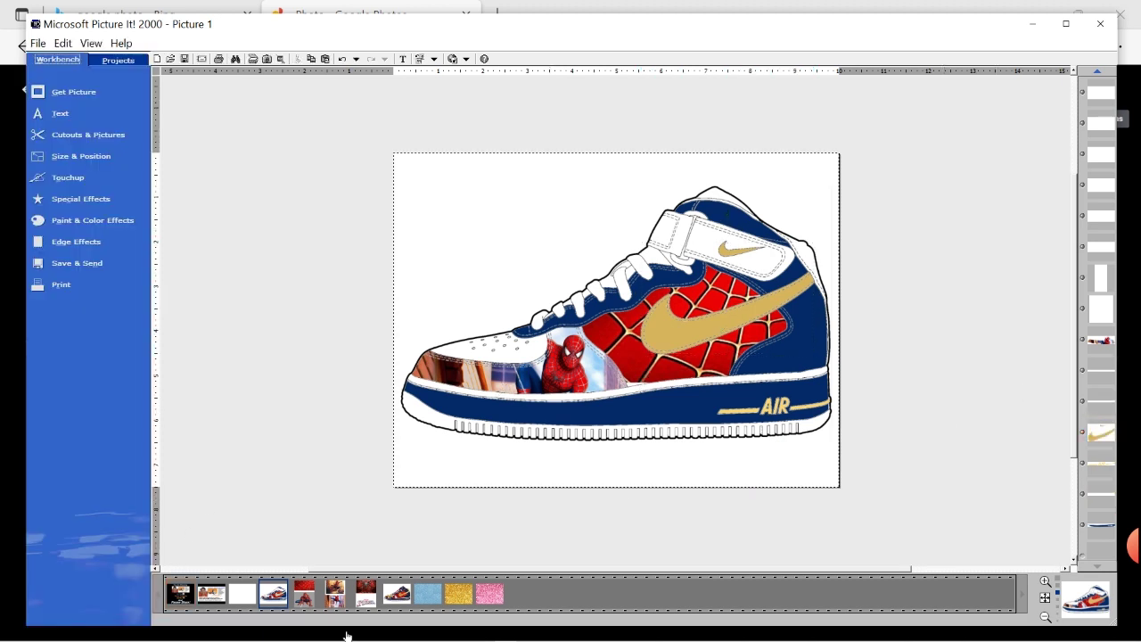
Switch to the finished Spidy shoe picture to view the completed design
click(398, 595)
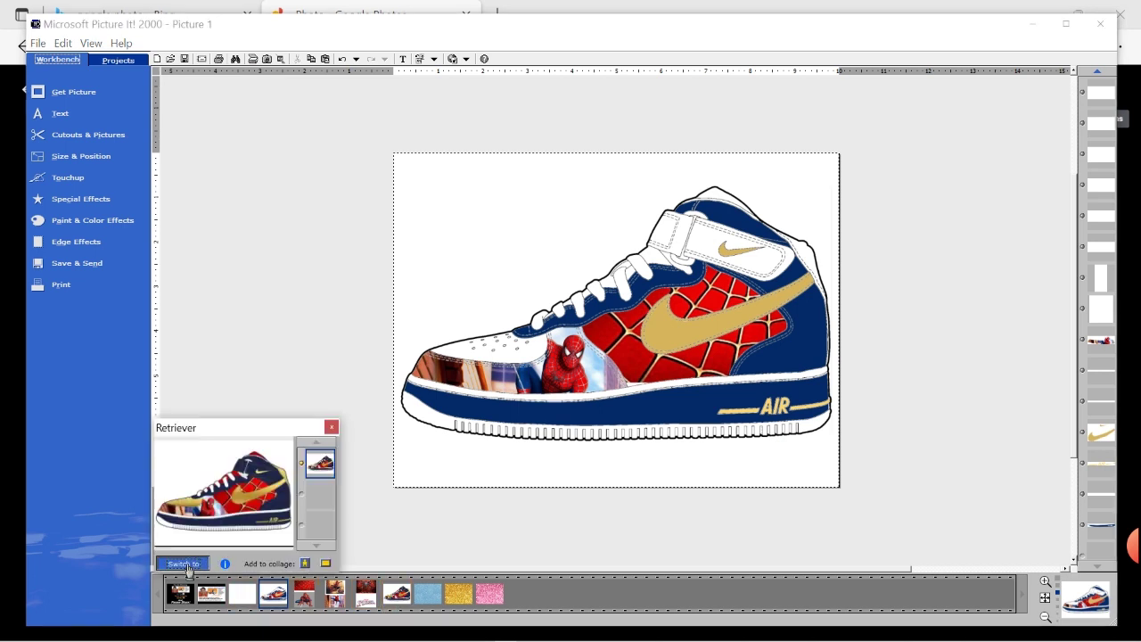
click(184, 564)
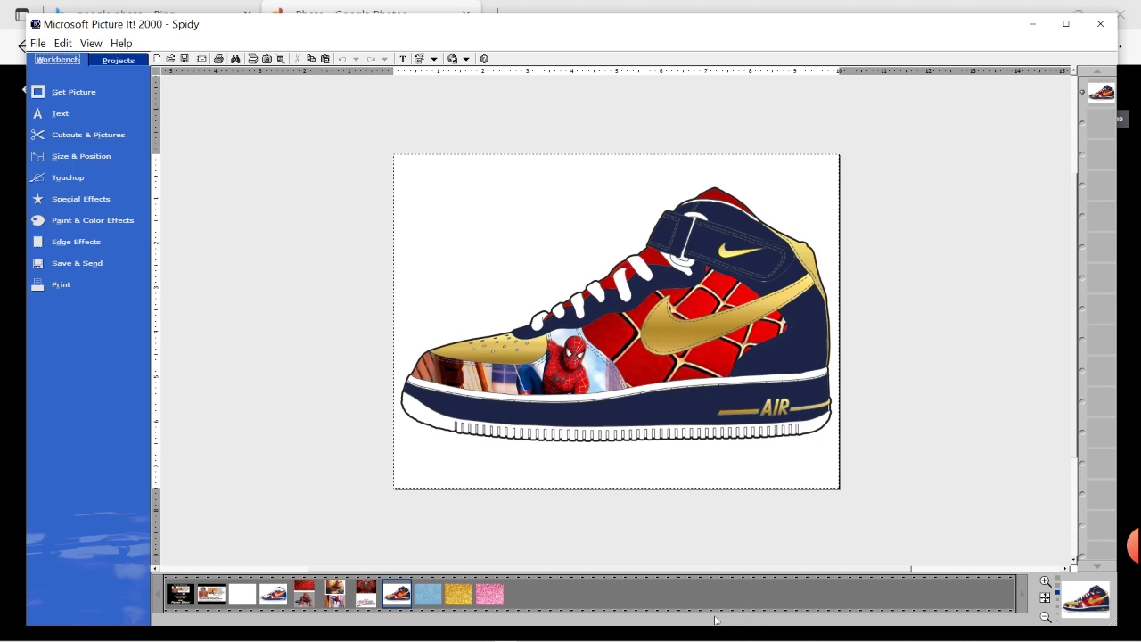
Switch to the Edge browser and search the web for "nike shoe coloring page"
mouse_move(713, 640)
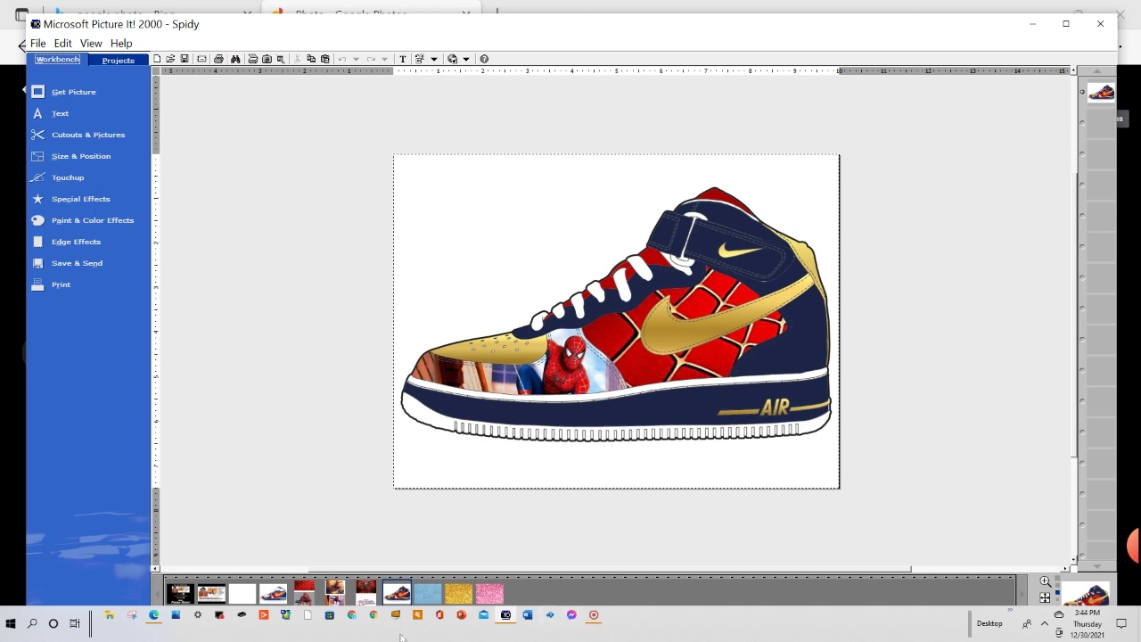
click(351, 616)
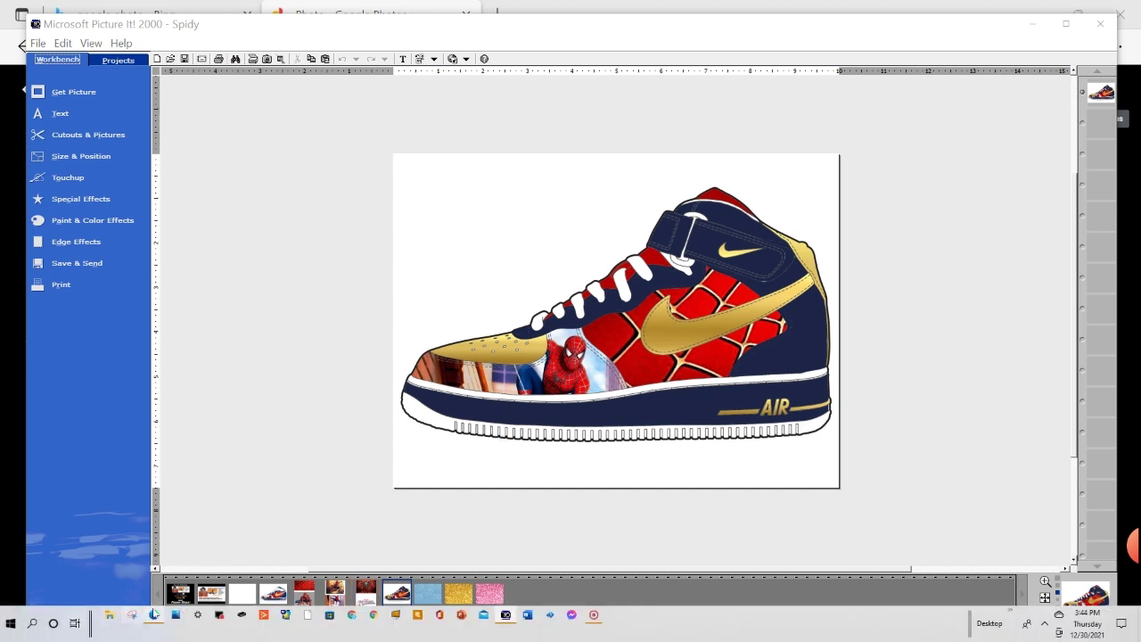
click(151, 615)
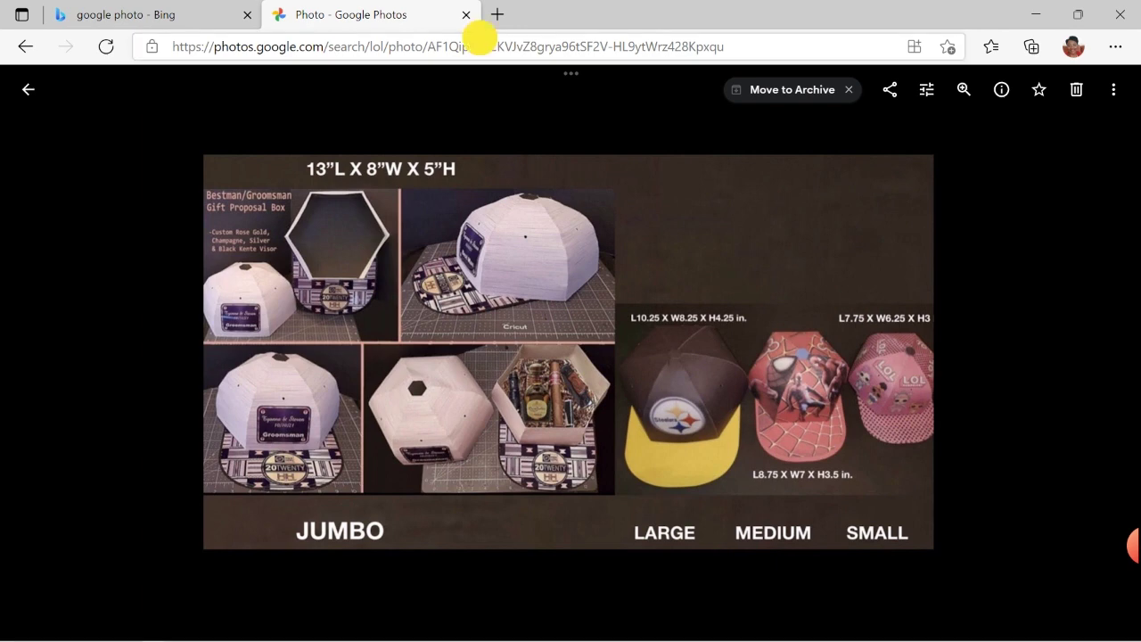
click(479, 45)
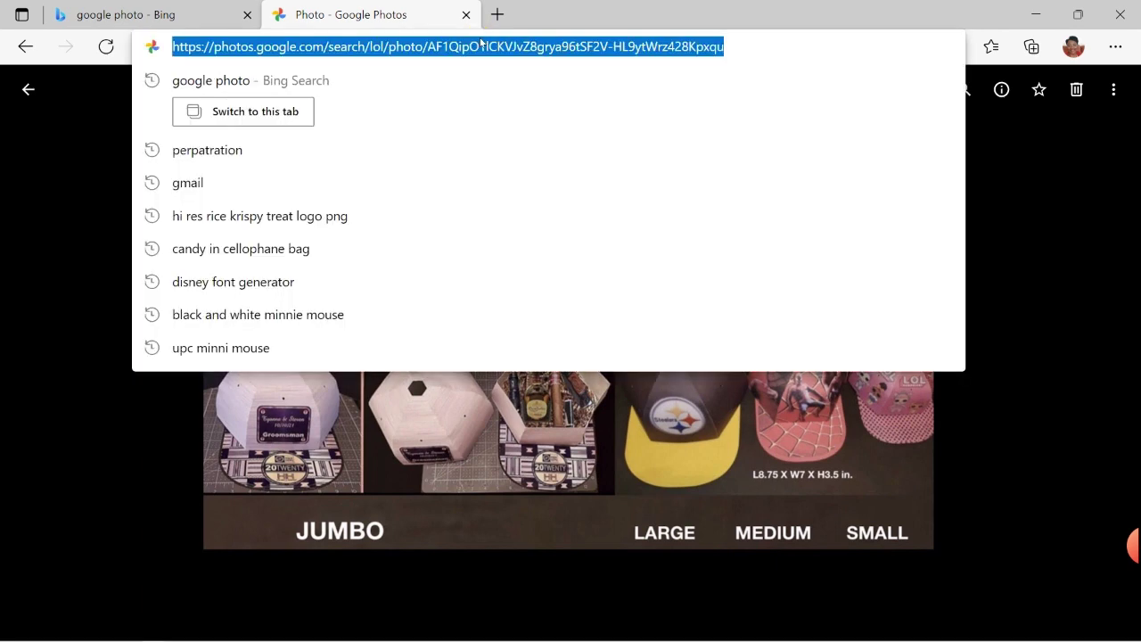
text(ni)
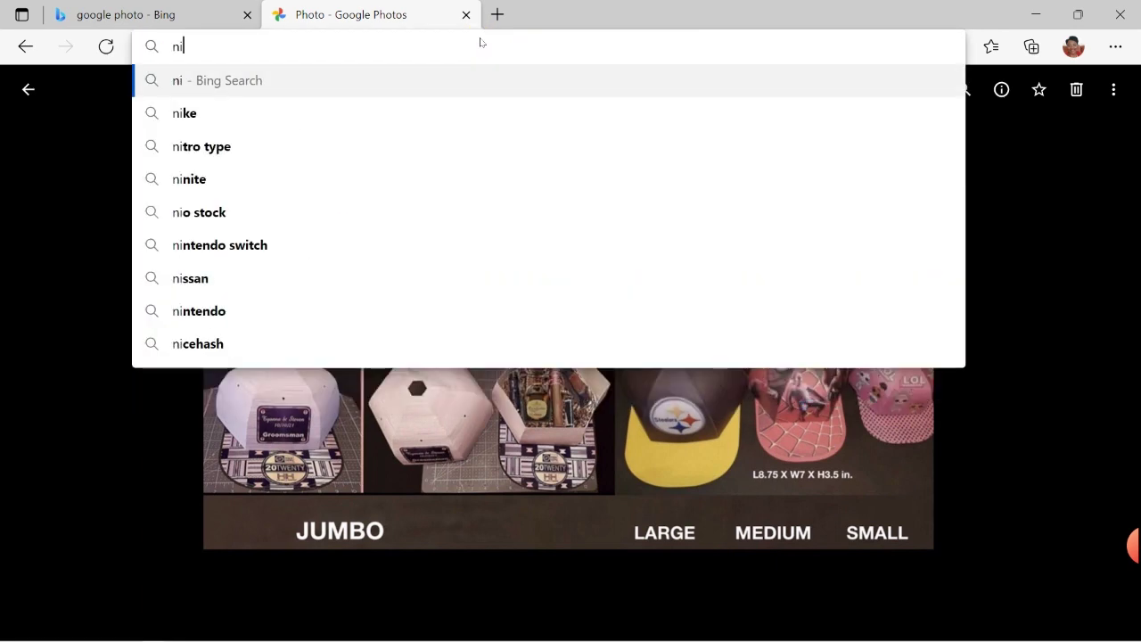
text(ke sho)
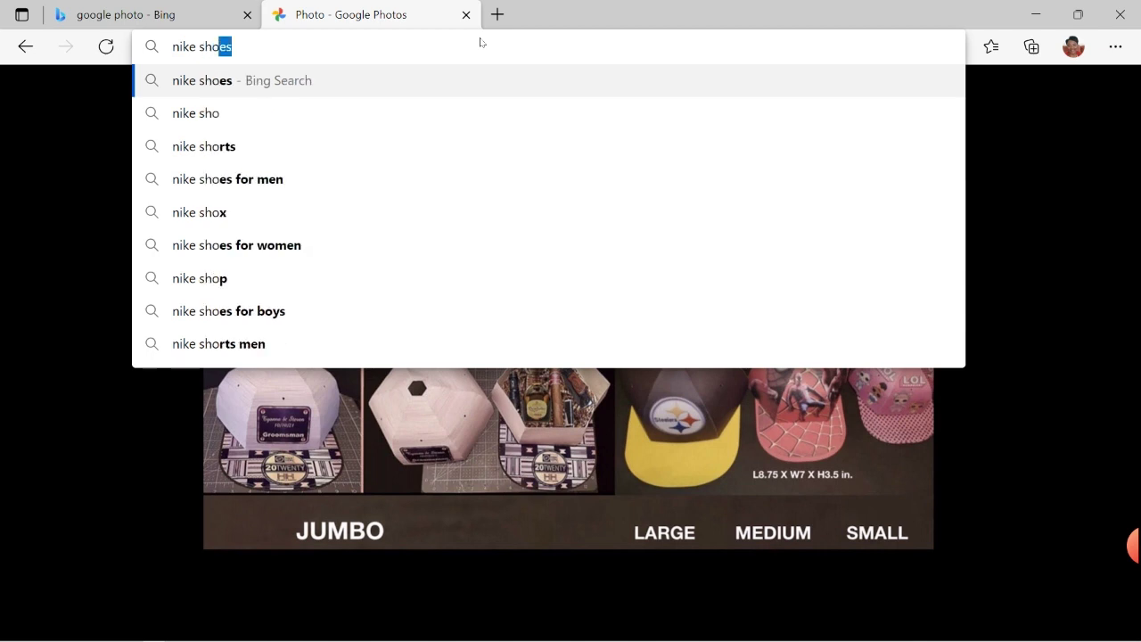
text(e coloring)
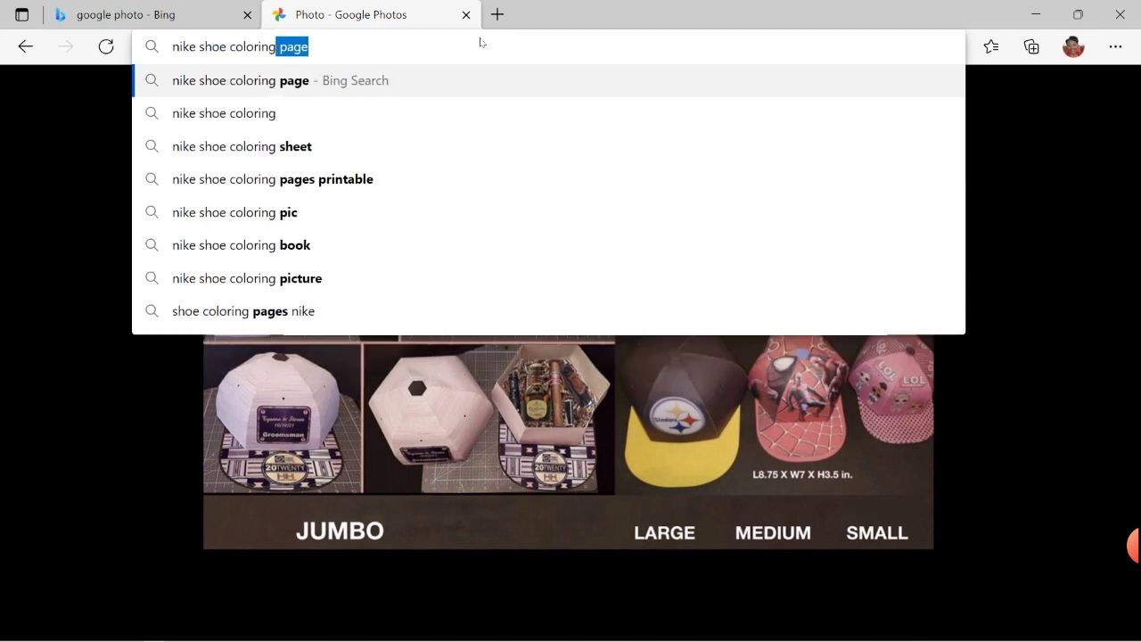
key(Return)
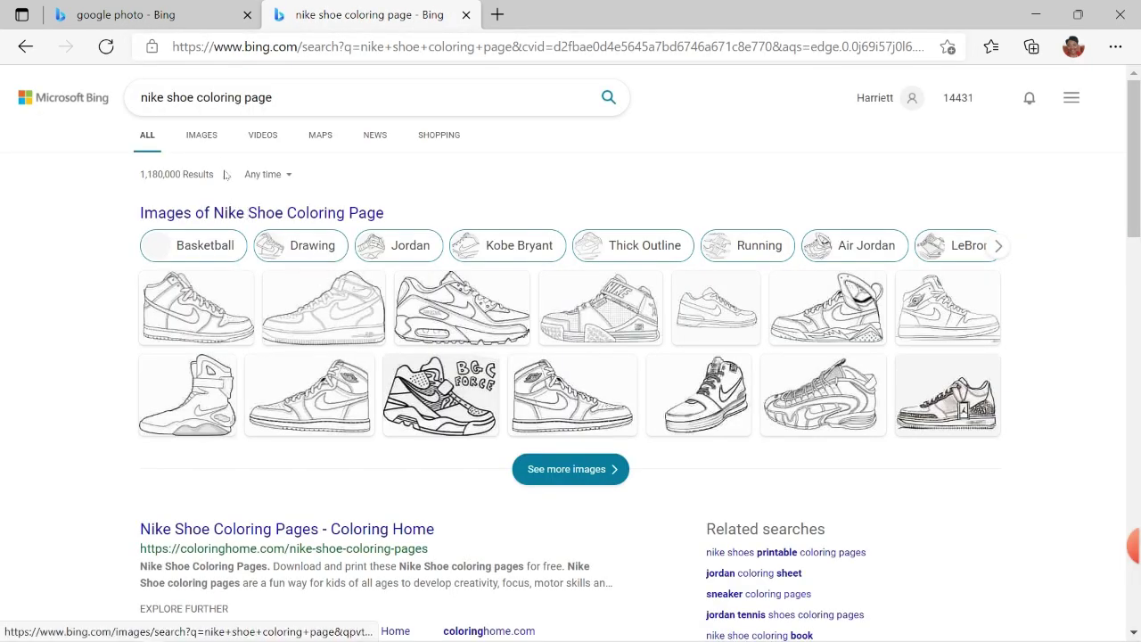
Show the image results for the coloring page search and browse the Nike shoe line drawings
click(203, 138)
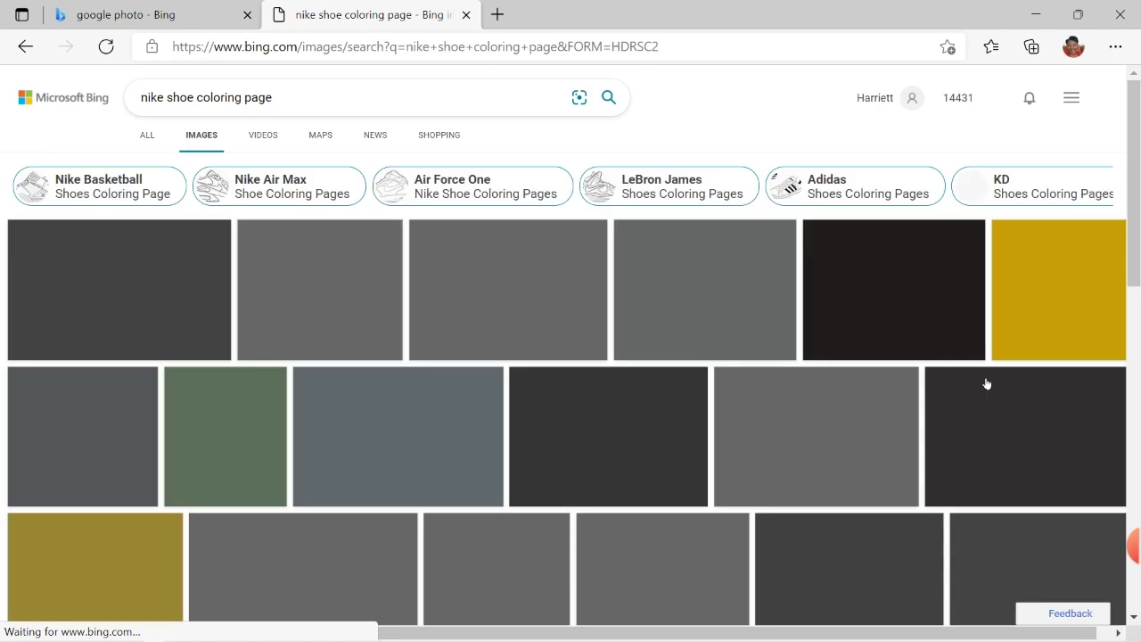
scroll(929, 331, down, 1)
scroll(929, 331, down, 5)
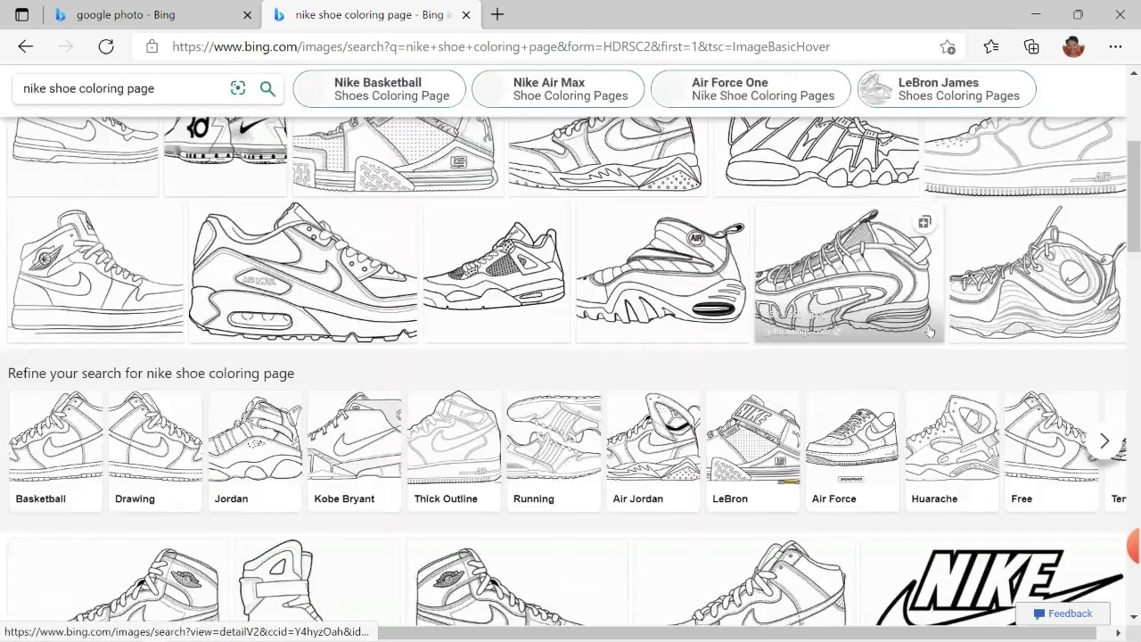
scroll(930, 331, down, 3)
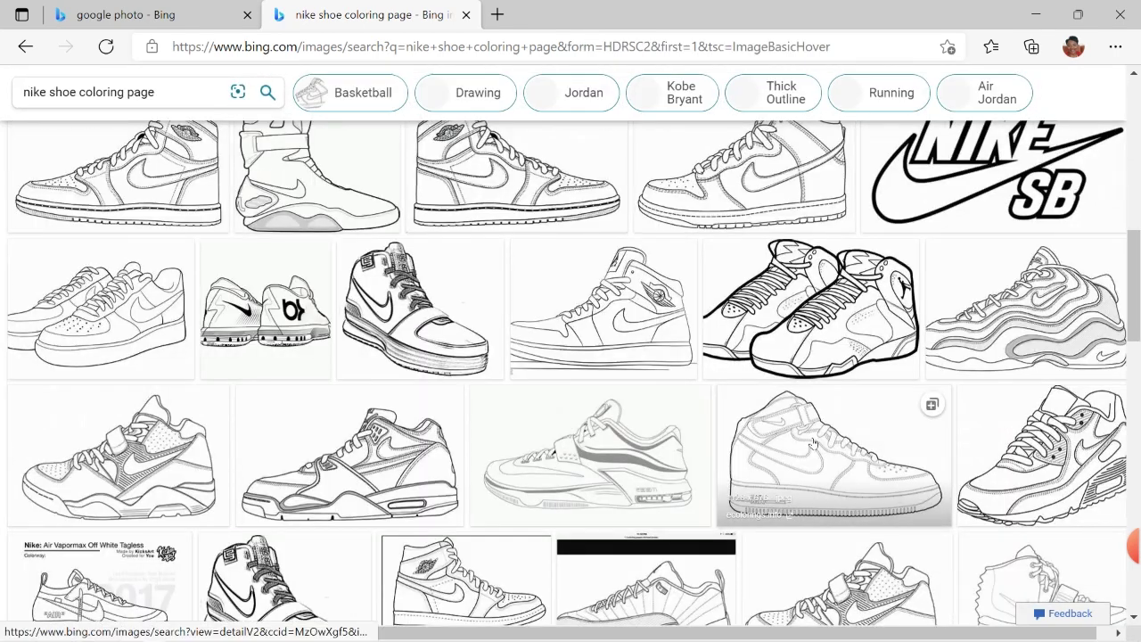
scroll(930, 330, down, 2)
scroll(813, 443, down, 7)
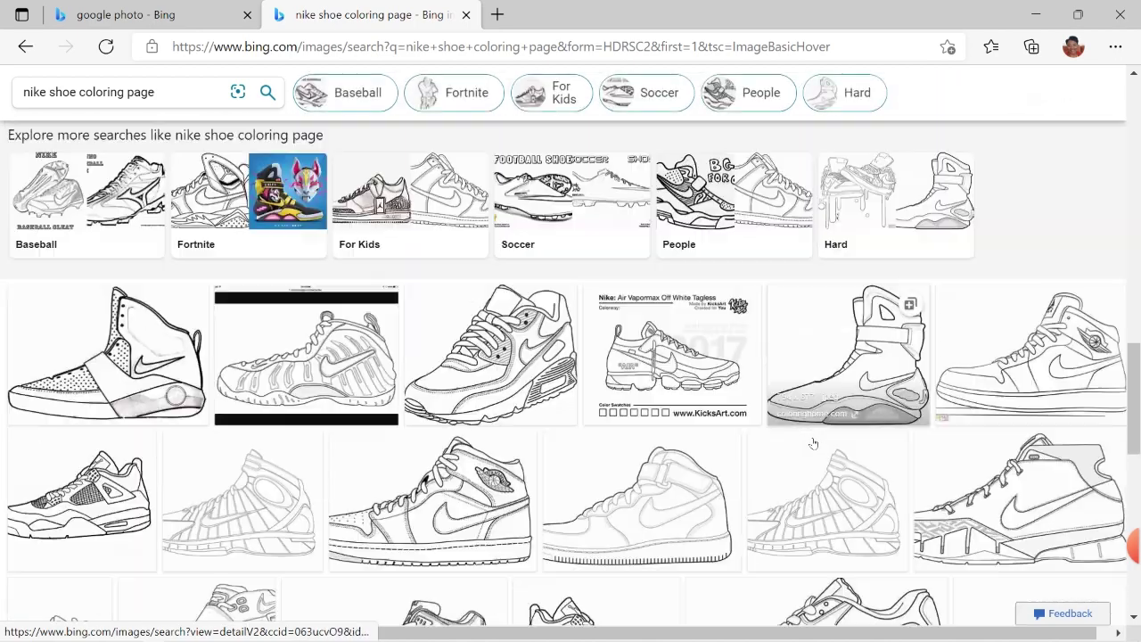
scroll(814, 444, down, 2)
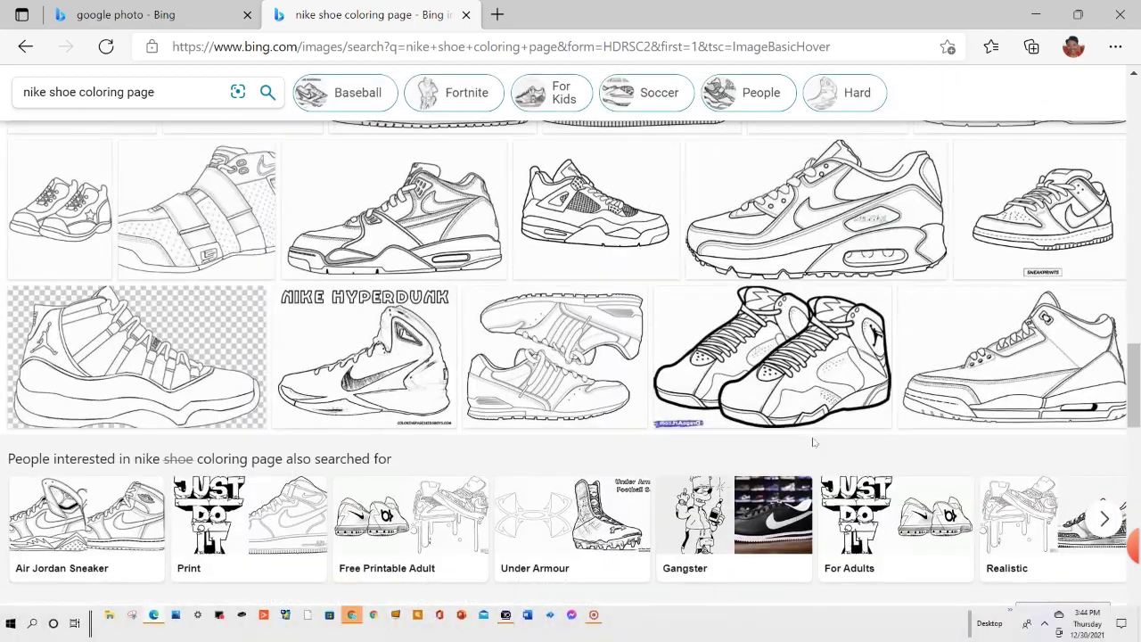